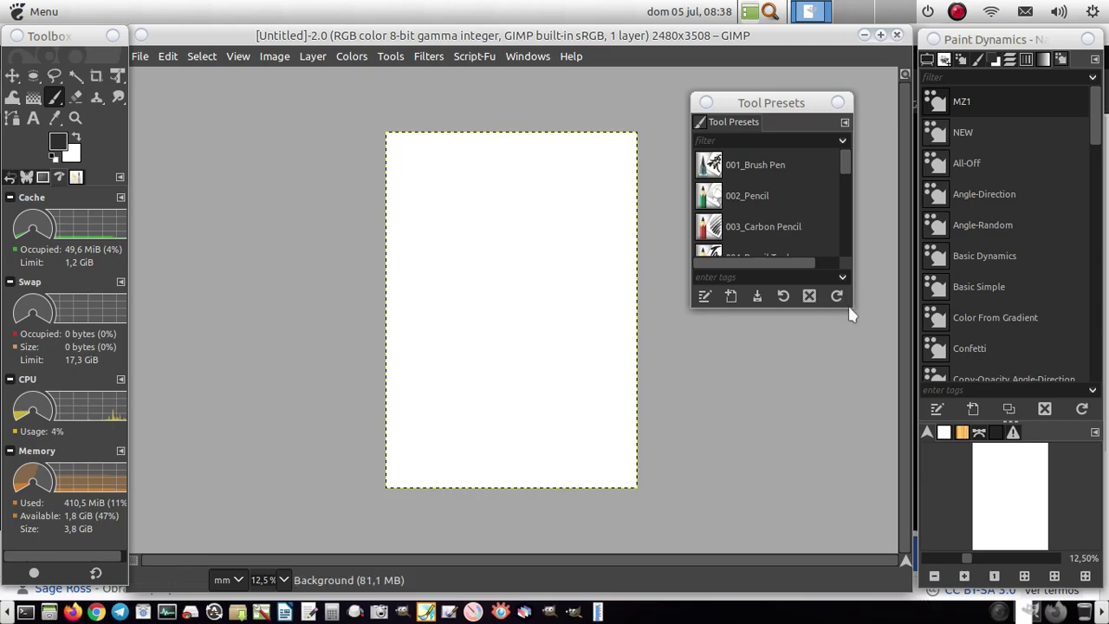
# Step: Enlarge the Tool Presets panel with Large previews and select the 003_Carbon Pencil preset
pyautogui.moveTo(849, 306); pyautogui.dragTo(877, 537)
pyautogui.click(873, 123)
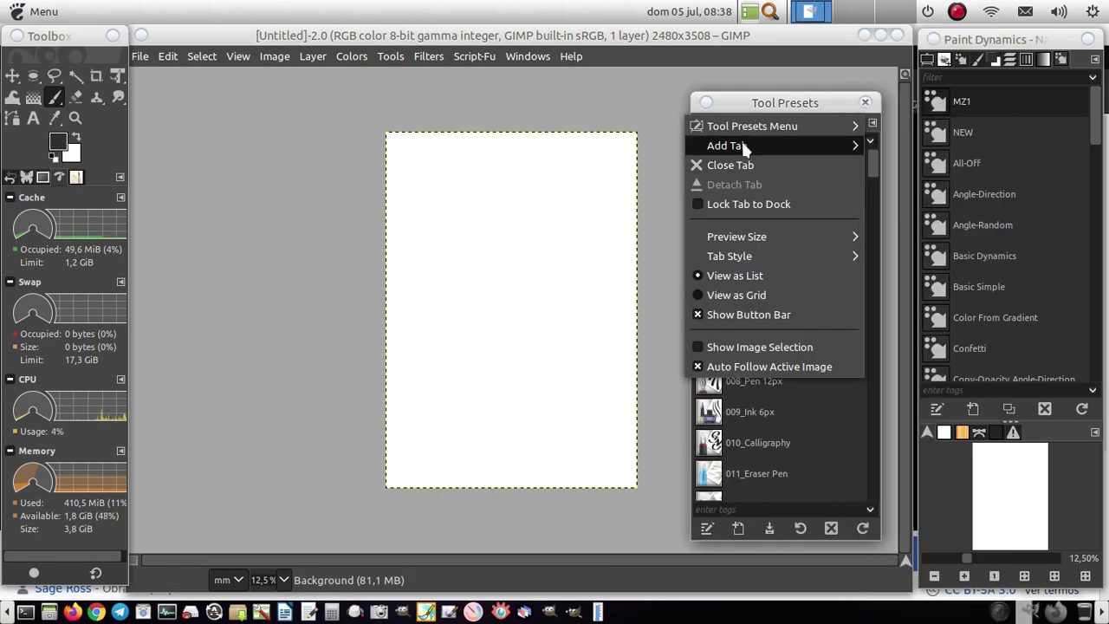
pyautogui.moveTo(737, 236)
pyautogui.click(873, 317)
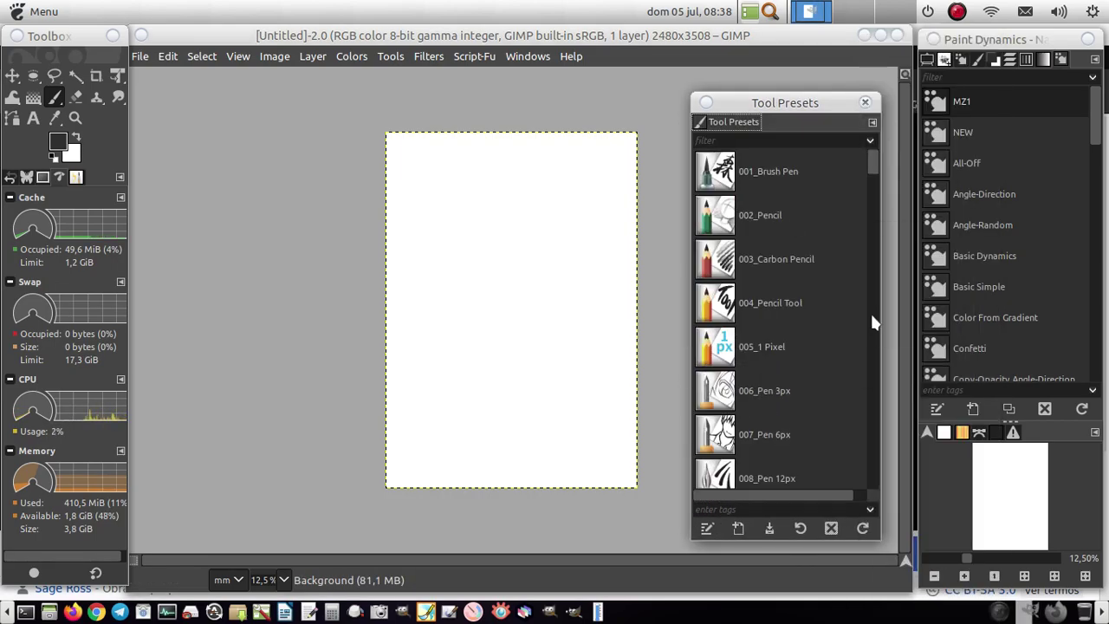
pyautogui.click(723, 263)
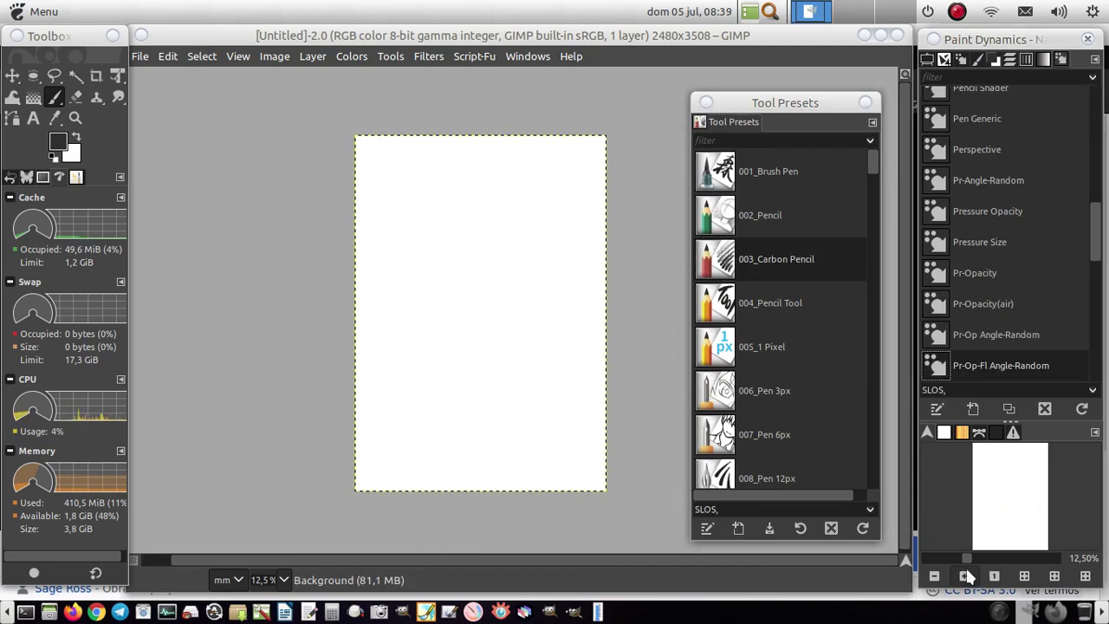
pyautogui.scroll(2, 1005, 503)
# Step: Sketch the pointed ears and the lower head outline in faint pencil
pyautogui.moveTo(297, 164); pyautogui.dragTo(321, 124)
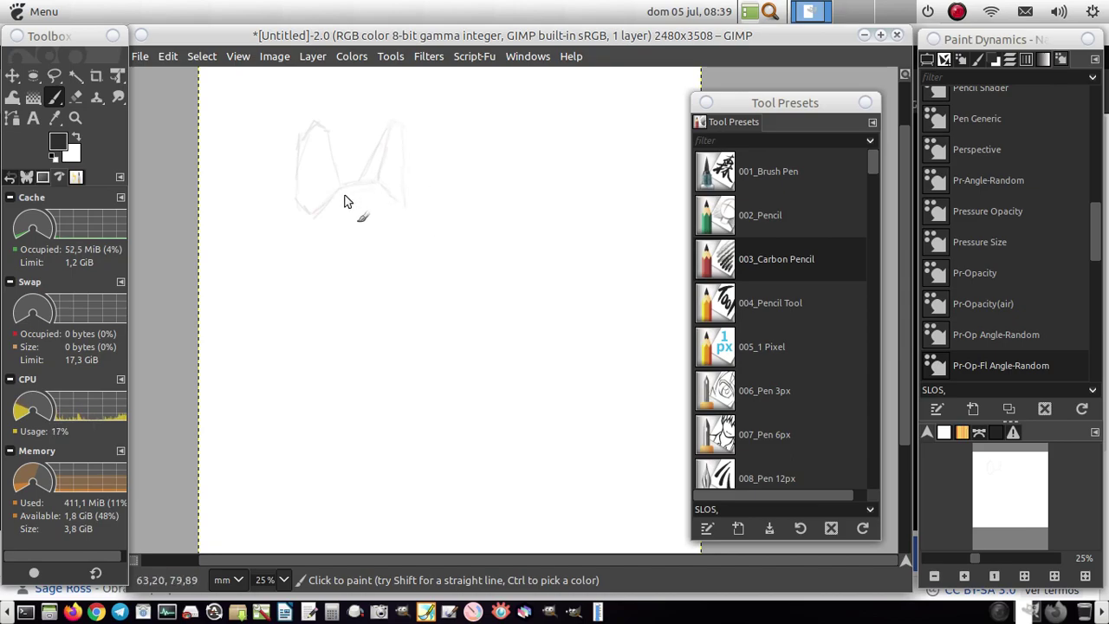
pyautogui.moveTo(344, 201); pyautogui.dragTo(408, 218)
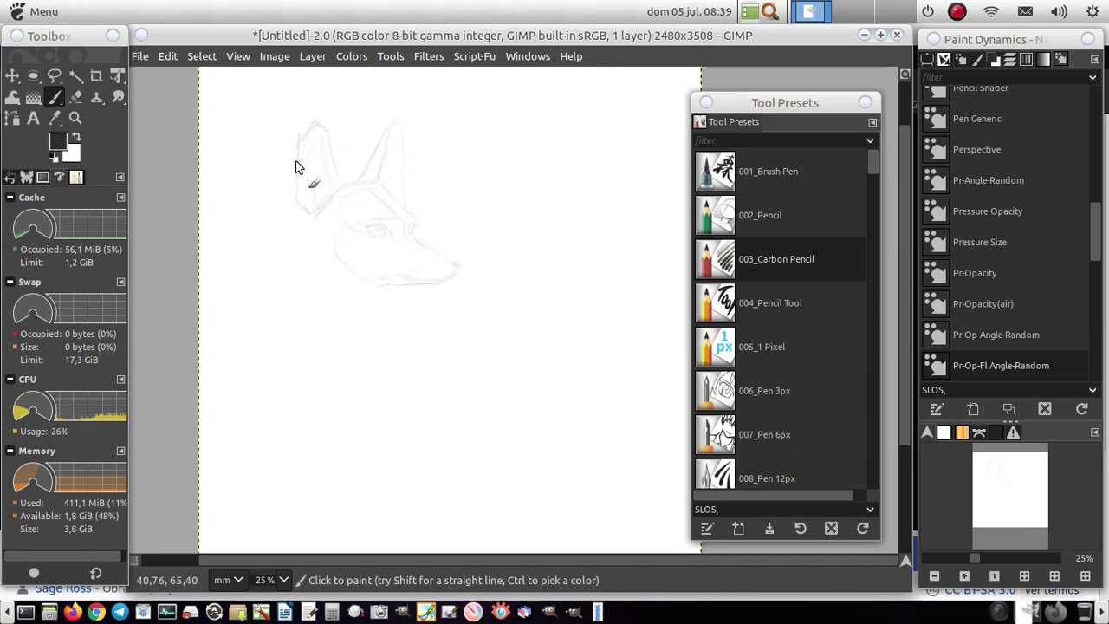
pyautogui.moveTo(403, 129); pyautogui.dragTo(404, 203)
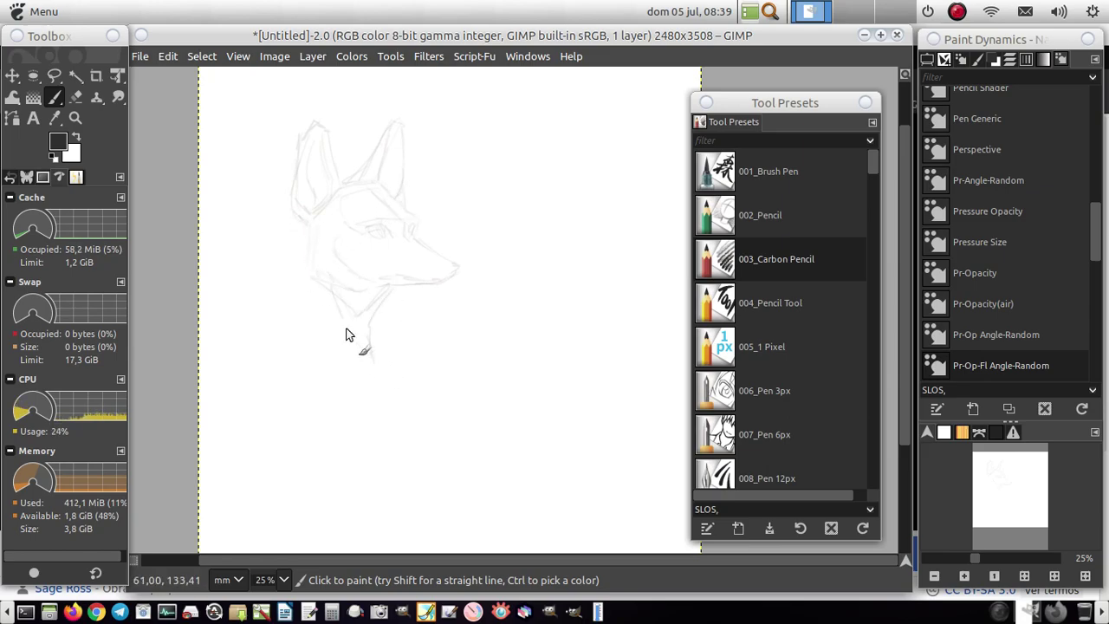
# Step: Draw the cheek and both neck sides, refine the left head, and hatch under the snout
pyautogui.moveTo(311, 222); pyautogui.dragTo(279, 303)
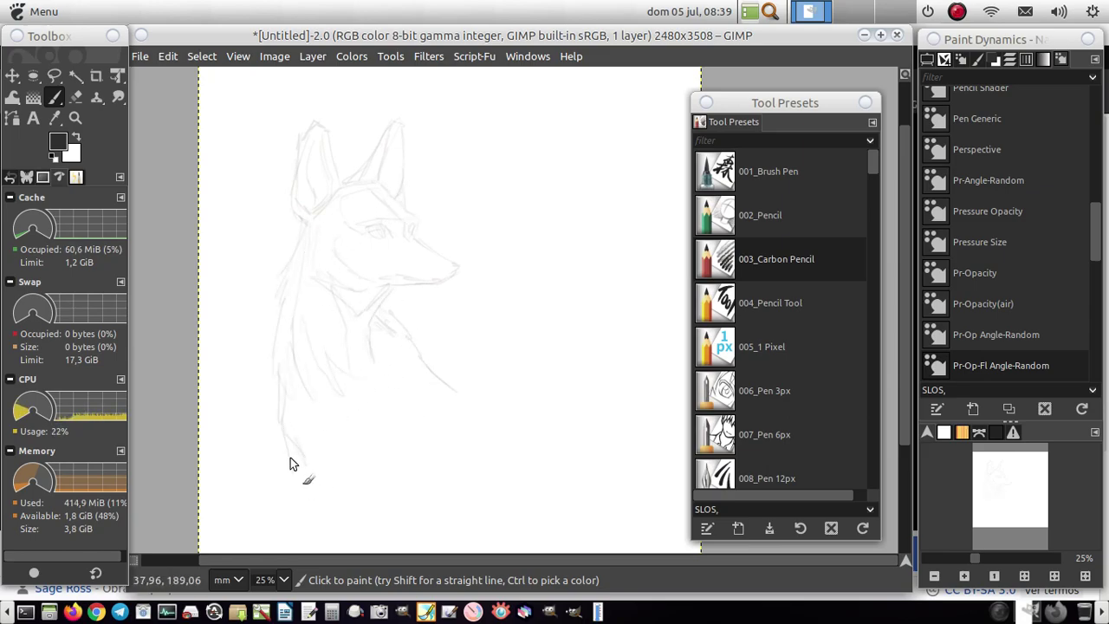
pyautogui.moveTo(409, 432); pyautogui.dragTo(424, 378)
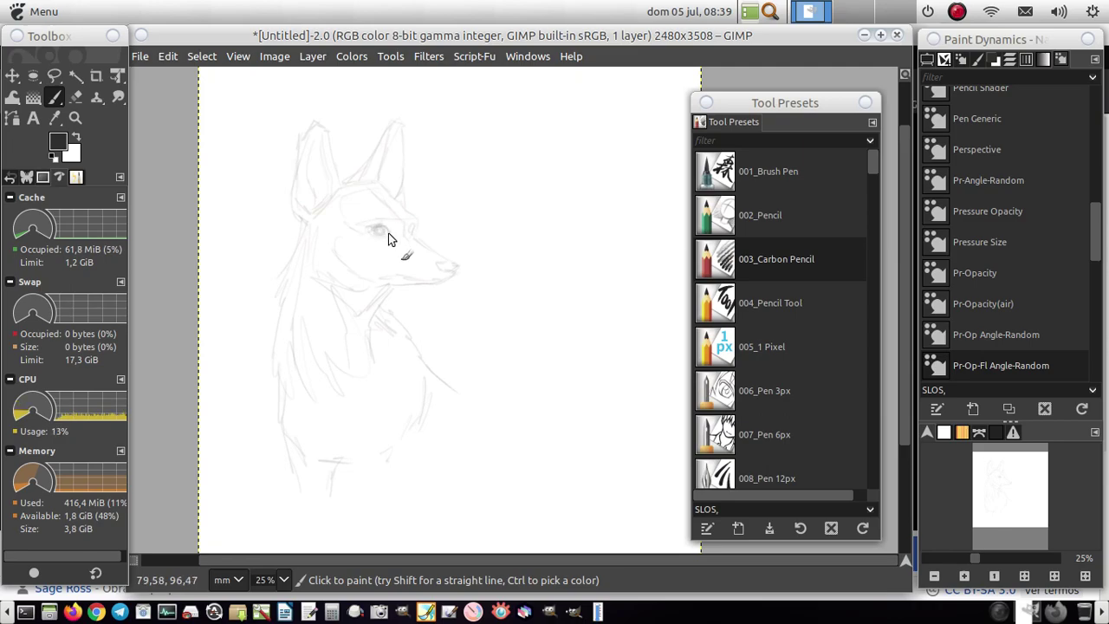
pyautogui.moveTo(333, 194); pyautogui.dragTo(302, 227)
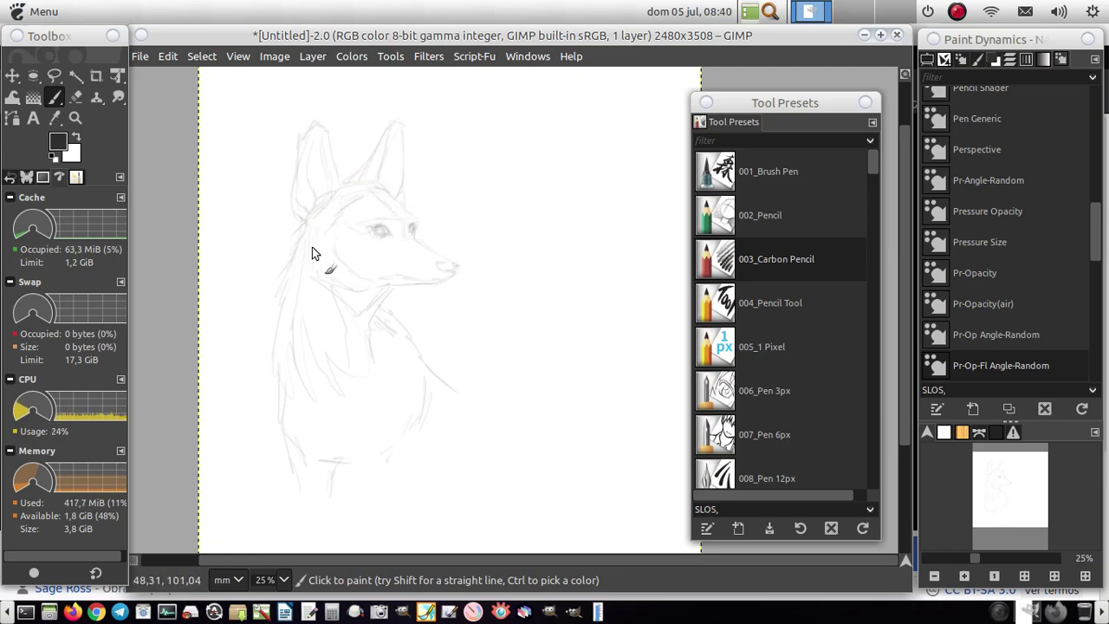
pyautogui.moveTo(407, 282)
pyautogui.mouseDown()
pyautogui.moveTo(442, 273)
pyautogui.moveTo(384, 283)
pyautogui.moveTo(372, 265)
pyautogui.moveTo(412, 271)
pyautogui.mouseUp()
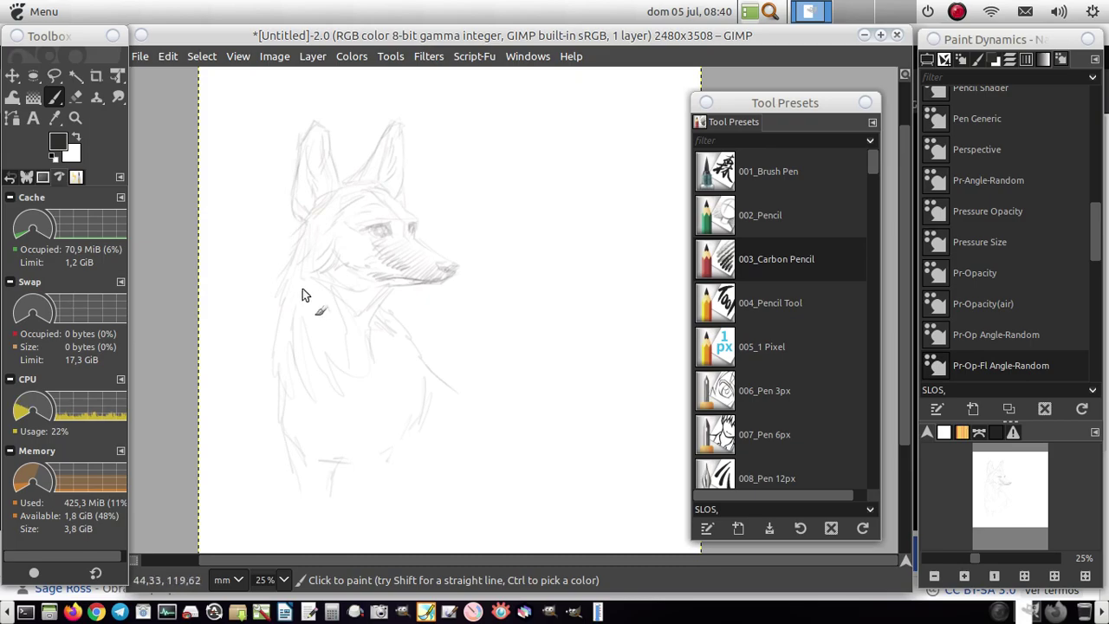
pyautogui.moveTo(286, 283); pyautogui.dragTo(274, 345)
# Step: Sketch the chest, front legs, belly line and right leg down to the foot
pyautogui.moveTo(407, 327)
pyautogui.mouseDown()
pyautogui.moveTo(421, 352)
pyautogui.moveTo(479, 333)
pyautogui.mouseUp()
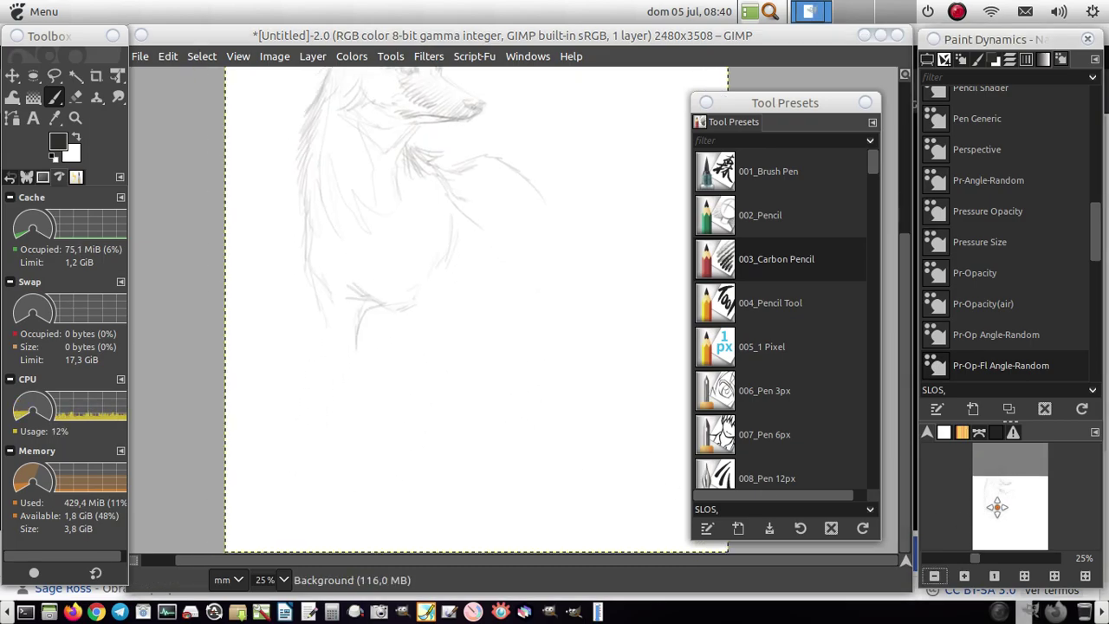
pyautogui.moveTo(998, 487); pyautogui.dragTo(995, 508)
pyautogui.moveTo(362, 313)
pyautogui.mouseDown()
pyautogui.moveTo(355, 439)
pyautogui.moveTo(367, 346)
pyautogui.moveTo(438, 349)
pyautogui.moveTo(455, 550)
pyautogui.mouseUp()
pyautogui.moveTo(468, 315); pyautogui.dragTo(518, 294)
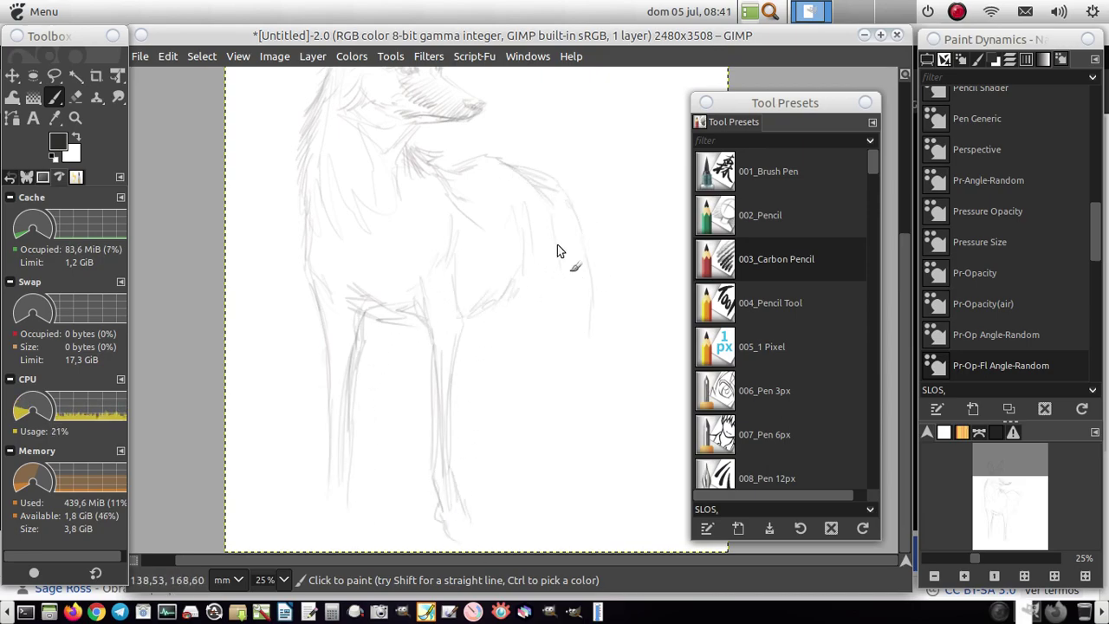
pyautogui.moveTo(472, 313); pyautogui.dragTo(500, 466)
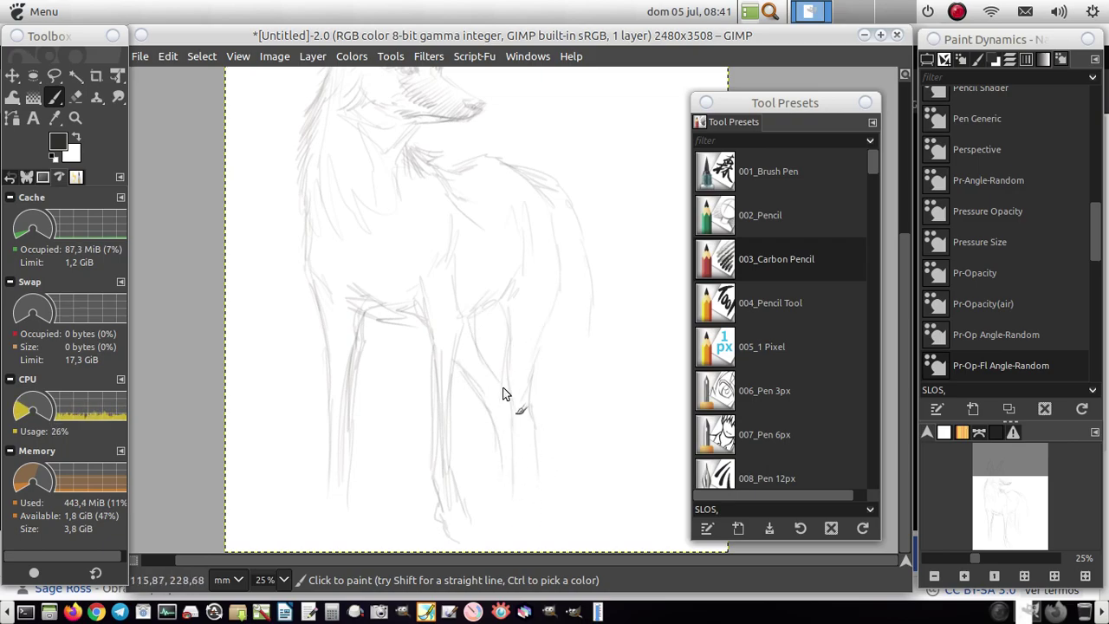
pyautogui.moveTo(555, 317); pyautogui.dragTo(541, 470)
pyautogui.moveTo(530, 422); pyautogui.dragTo(537, 495)
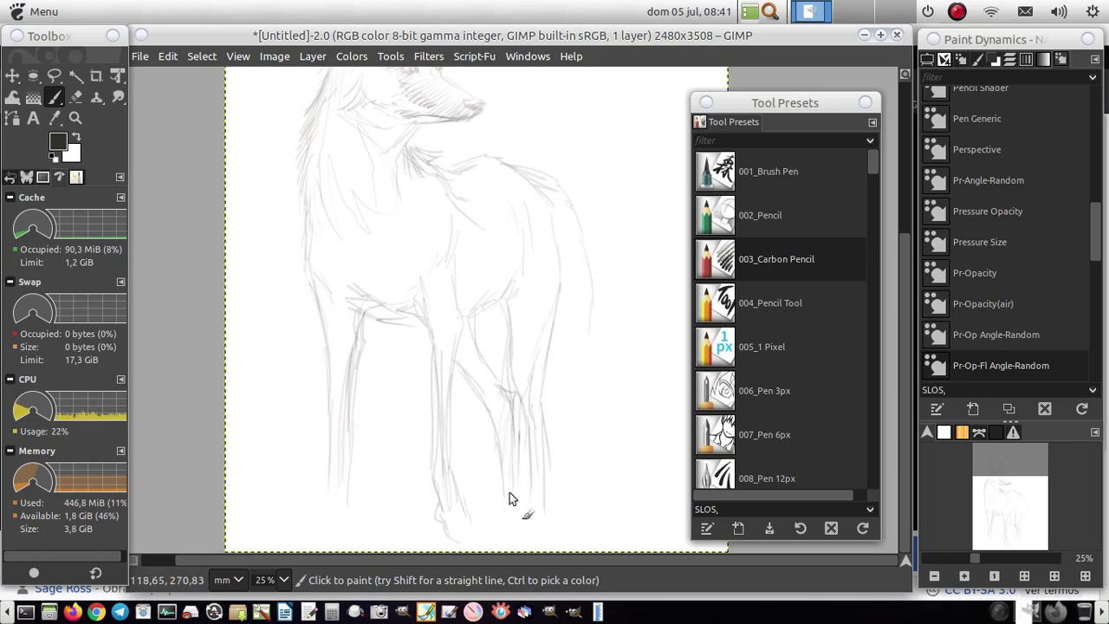
# Step: Sketch the middle leg of the wolf
pyautogui.scroll(-2, 353, 454)
pyautogui.moveTo(428, 459); pyautogui.dragTo(420, 390)
pyautogui.moveTo(447, 336); pyautogui.dragTo(458, 415)
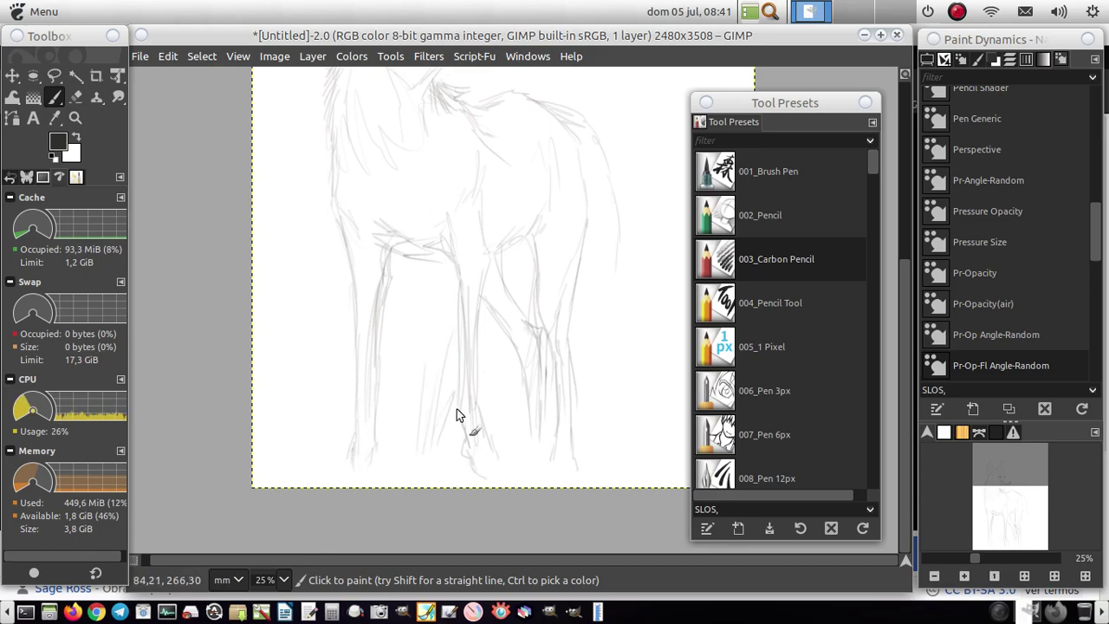
pyautogui.scroll(4, 624, 312)
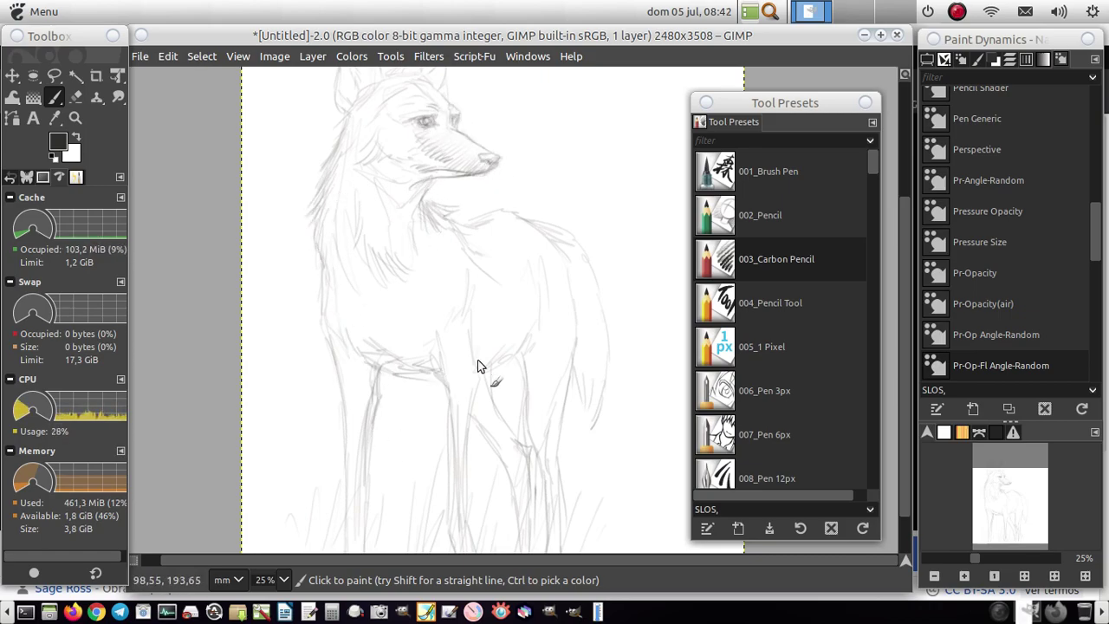
# Step: Darken the front leg lines and the chest and left neck contour
pyautogui.moveTo(477, 366)
pyautogui.mouseDown()
pyautogui.moveTo(461, 436)
pyautogui.moveTo(460, 525)
pyautogui.mouseUp()
pyautogui.moveTo(453, 216)
pyautogui.mouseDown()
pyautogui.moveTo(440, 203)
pyautogui.moveTo(354, 262)
pyautogui.mouseUp()
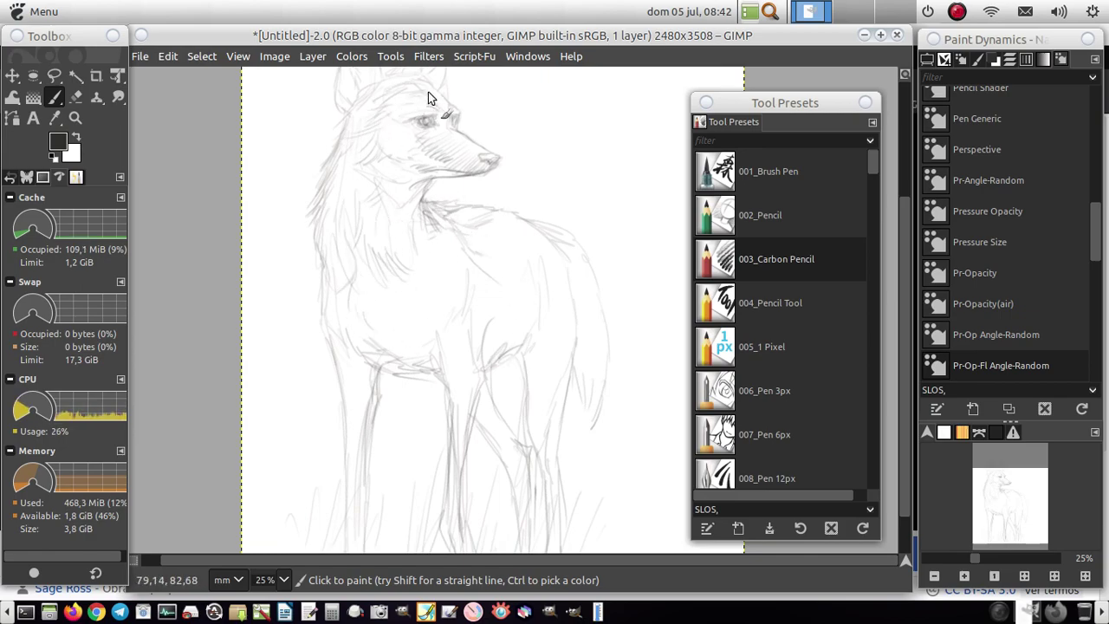
pyautogui.scroll(3, 428, 92)
pyautogui.scroll(-2, 872, 178)
# Step: Add a new layer and set the paint colour to orange c4733d
pyautogui.scroll(2, 871, 178)
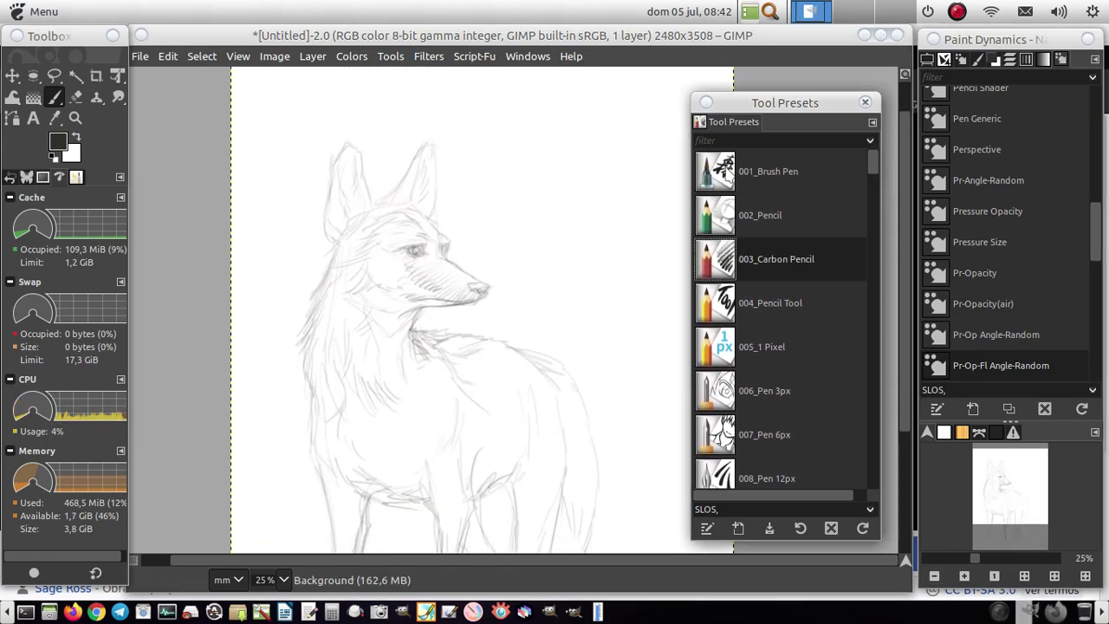
pyautogui.hotkey('ctrl', 'l')
pyautogui.hotkey('shift', 'ctrl', 'n')
pyautogui.click(1063, 577)
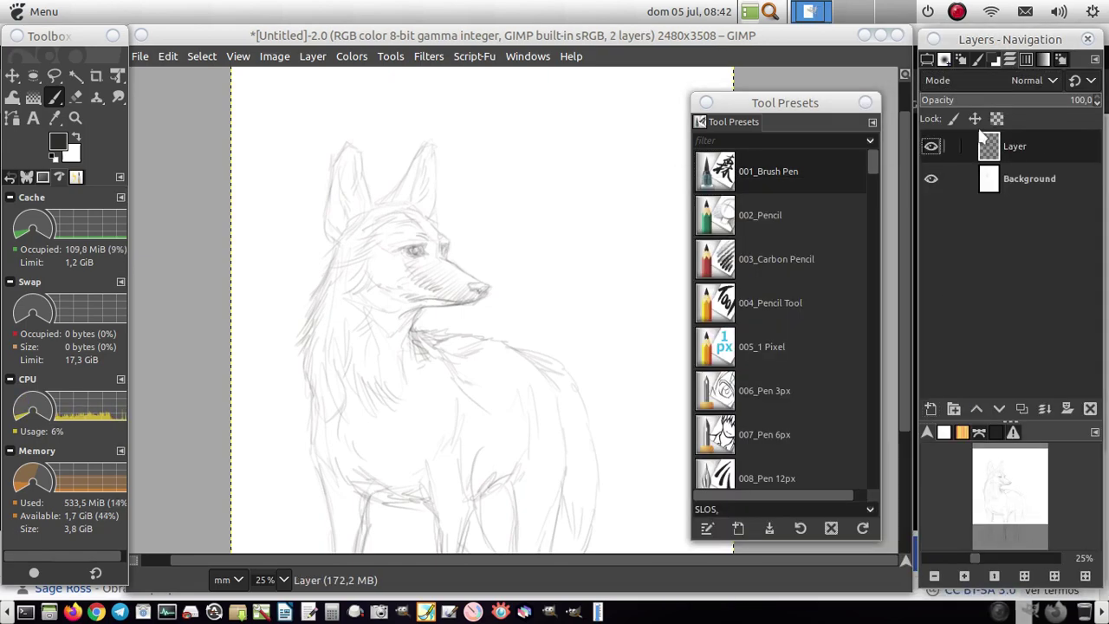
pyautogui.click(1042, 59)
pyautogui.click(1030, 217)
# Step: Zoom in on the head and paint orange shading inside the ears
pyautogui.click(964, 575)
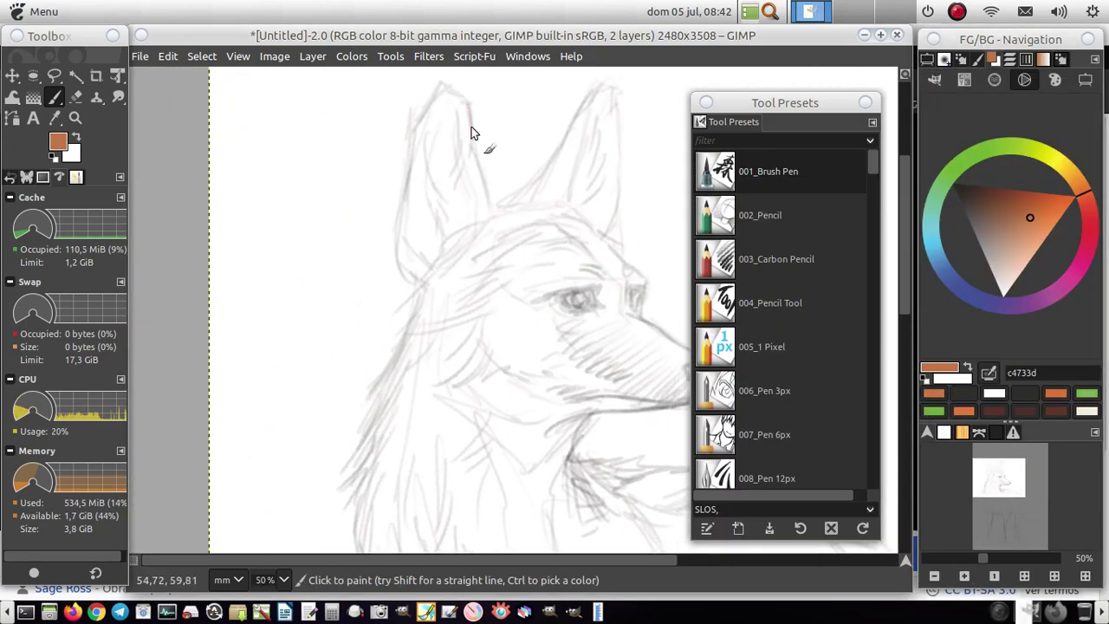
pyautogui.moveTo(471, 127); pyautogui.dragTo(491, 213)
pyautogui.moveTo(544, 189); pyautogui.dragTo(559, 208)
pyautogui.moveTo(580, 117); pyautogui.dragTo(561, 213)
# Step: Switch to lighter e9a070 and paint the forehead, eye area, snout top, cheek and left ear
pyautogui.click(1032, 239)
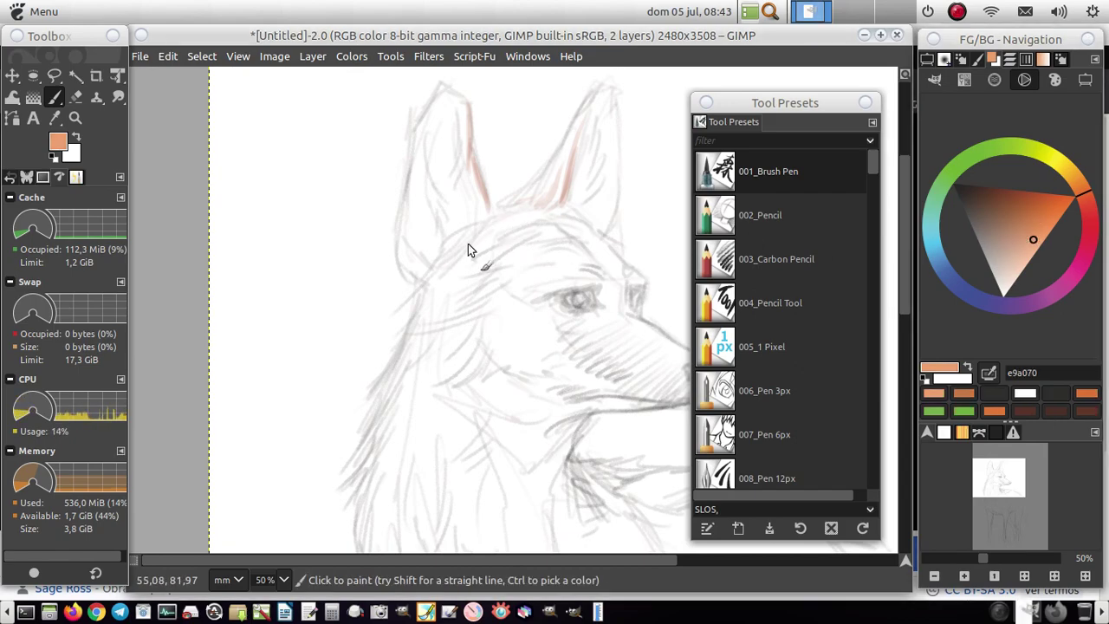
pyautogui.moveTo(477, 248)
pyautogui.mouseDown()
pyautogui.moveTo(415, 324)
pyautogui.moveTo(471, 287)
pyautogui.moveTo(534, 286)
pyautogui.moveTo(559, 227)
pyautogui.mouseUp()
pyautogui.moveTo(537, 308); pyautogui.dragTo(578, 327)
pyautogui.moveTo(662, 344); pyautogui.dragTo(619, 304)
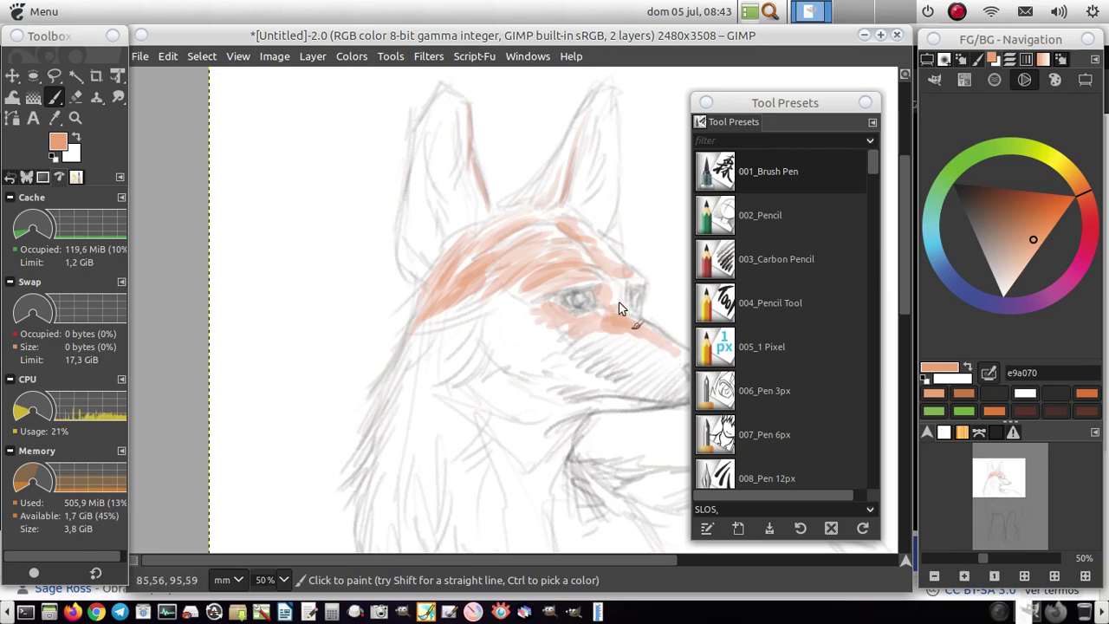
pyautogui.moveTo(550, 301); pyautogui.dragTo(431, 378)
pyautogui.moveTo(433, 327); pyautogui.dragTo(383, 391)
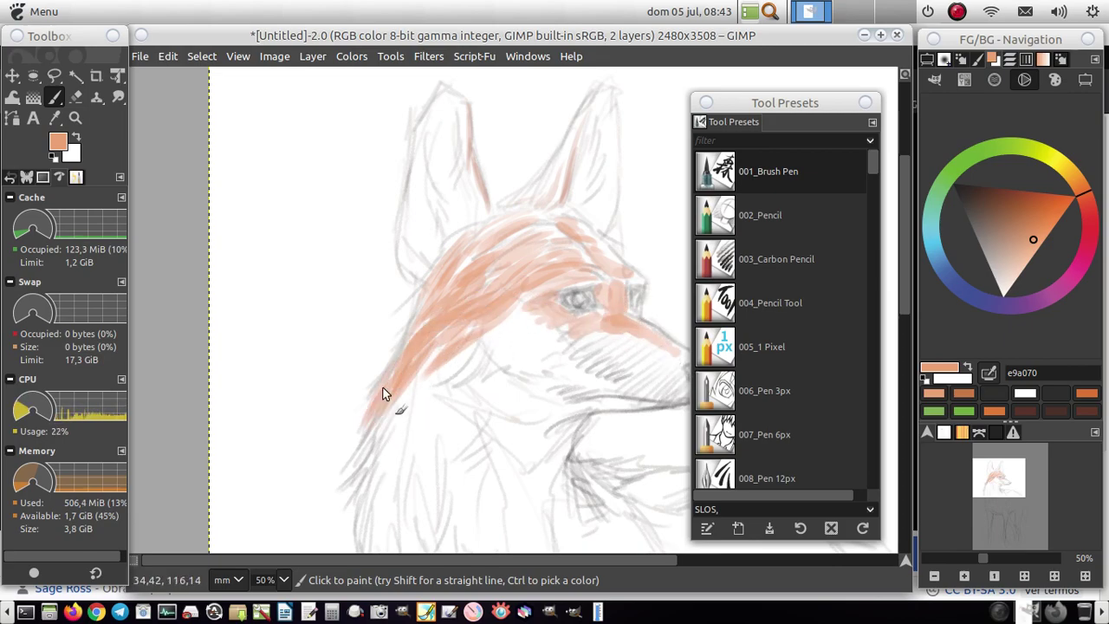
pyautogui.moveTo(408, 146)
pyautogui.mouseDown()
pyautogui.moveTo(393, 234)
pyautogui.moveTo(322, 271)
pyautogui.moveTo(339, 252)
pyautogui.moveTo(451, 286)
pyautogui.mouseUp()
# Step: Shade under the eye and fill the neck and lower mane with orange hair strokes
pyautogui.scroll(-3, 425, 267)
pyautogui.hscroll(4, 407, 225)
pyautogui.moveTo(372, 286)
pyautogui.mouseDown()
pyautogui.moveTo(285, 347)
pyautogui.moveTo(294, 340)
pyautogui.moveTo(323, 374)
pyautogui.moveTo(349, 441)
pyautogui.mouseUp()
pyautogui.moveTo(407, 314); pyautogui.dragTo(388, 384)
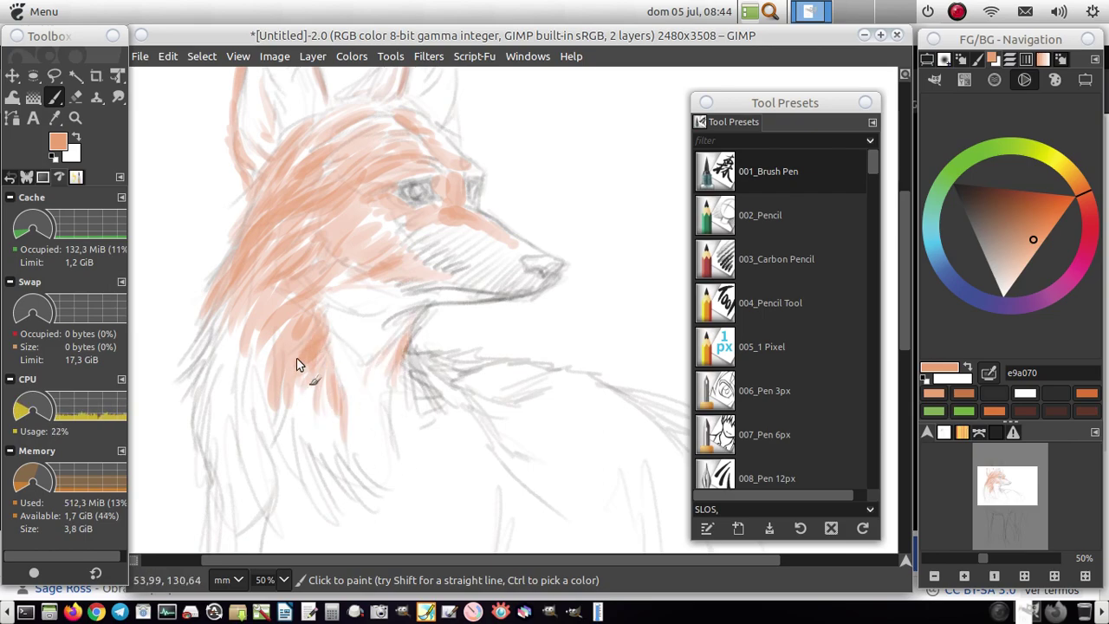
pyautogui.moveTo(227, 297); pyautogui.dragTo(205, 433)
pyautogui.moveTo(234, 346); pyautogui.dragTo(264, 477)
pyautogui.moveTo(294, 373); pyautogui.dragTo(346, 494)
pyautogui.moveTo(199, 373); pyautogui.dragTo(217, 485)
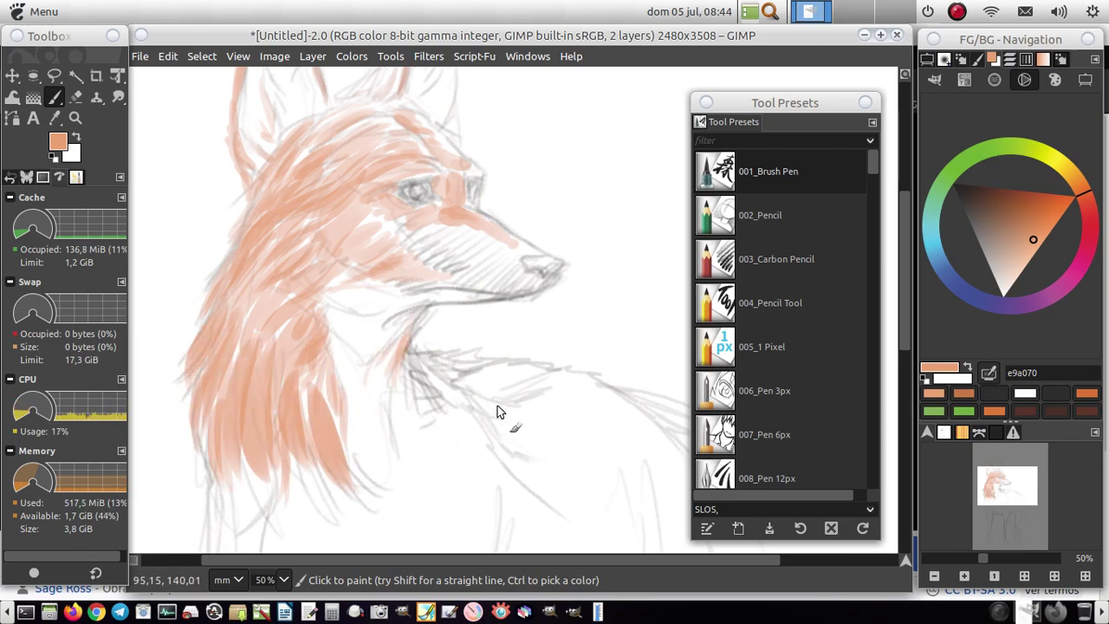
# Step: Paint orange across the shoulder and hair strokes down the chest
pyautogui.moveTo(477, 359)
pyautogui.mouseDown()
pyautogui.moveTo(549, 401)
pyautogui.moveTo(584, 400)
pyautogui.mouseUp()
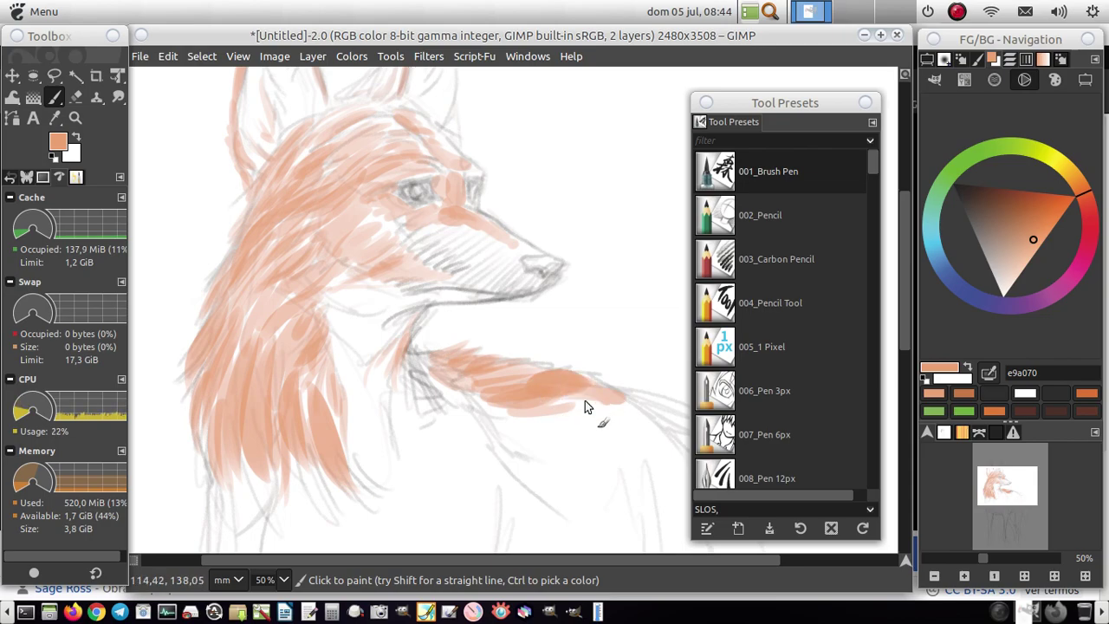
pyautogui.moveTo(455, 366)
pyautogui.mouseDown()
pyautogui.moveTo(438, 405)
pyautogui.moveTo(400, 425)
pyautogui.mouseUp()
pyautogui.moveTo(381, 364); pyautogui.dragTo(360, 459)
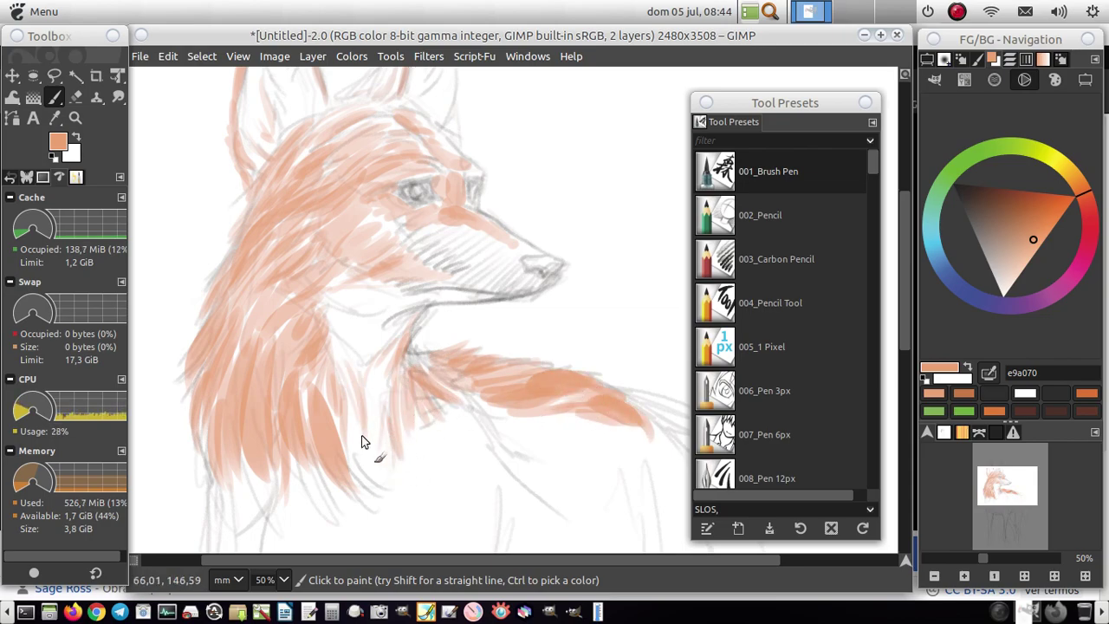
pyautogui.moveTo(368, 420); pyautogui.dragTo(374, 487)
pyautogui.moveTo(401, 437); pyautogui.dragTo(416, 520)
pyautogui.moveTo(429, 407); pyautogui.dragTo(429, 520)
pyautogui.moveTo(433, 403); pyautogui.dragTo(476, 446)
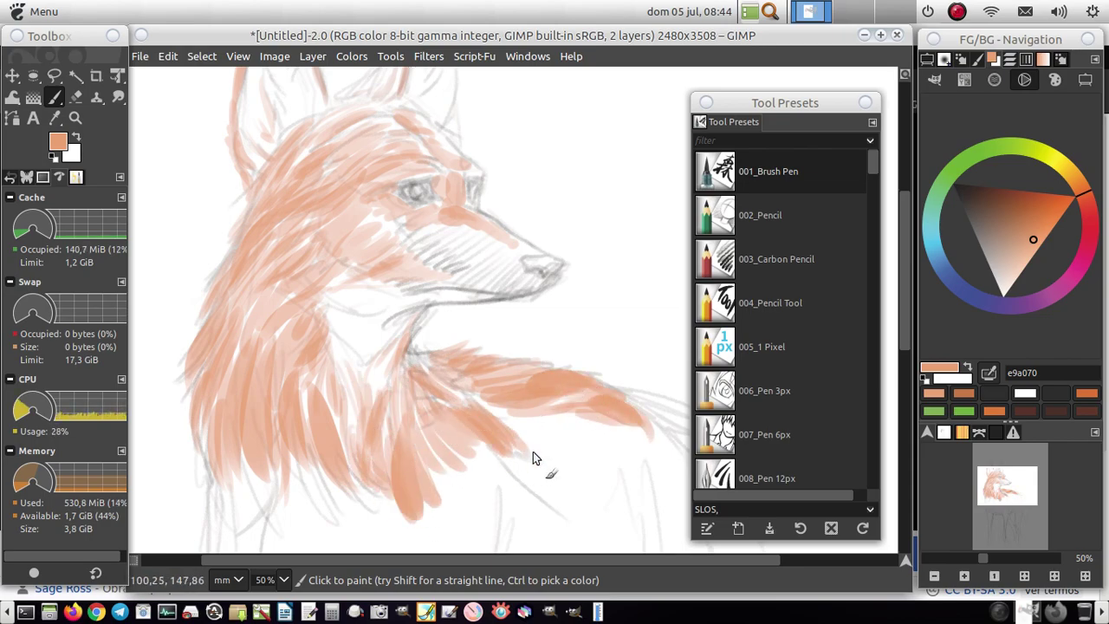
# Step: Deepen the orange on the cheek and neck
pyautogui.moveTo(351, 224); pyautogui.dragTo(412, 257)
pyautogui.moveTo(306, 266); pyautogui.dragTo(356, 170)
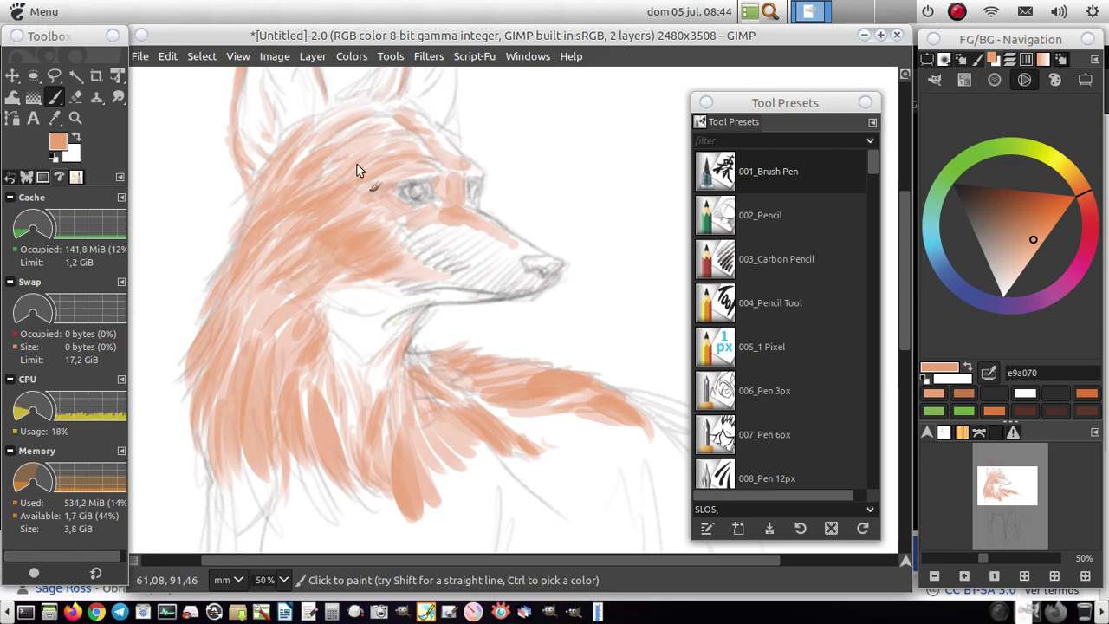
pyautogui.scroll(-3, 388, 323)
pyautogui.hscroll(-2, 387, 323)
# Step: Paint fur on the lower left chest and between the cheek and chest
pyautogui.moveTo(343, 425)
pyautogui.mouseDown()
pyautogui.moveTo(384, 477)
pyautogui.moveTo(309, 372)
pyautogui.moveTo(357, 487)
pyautogui.moveTo(309, 520)
pyautogui.mouseUp()
pyautogui.scroll(-5, 346, 364)
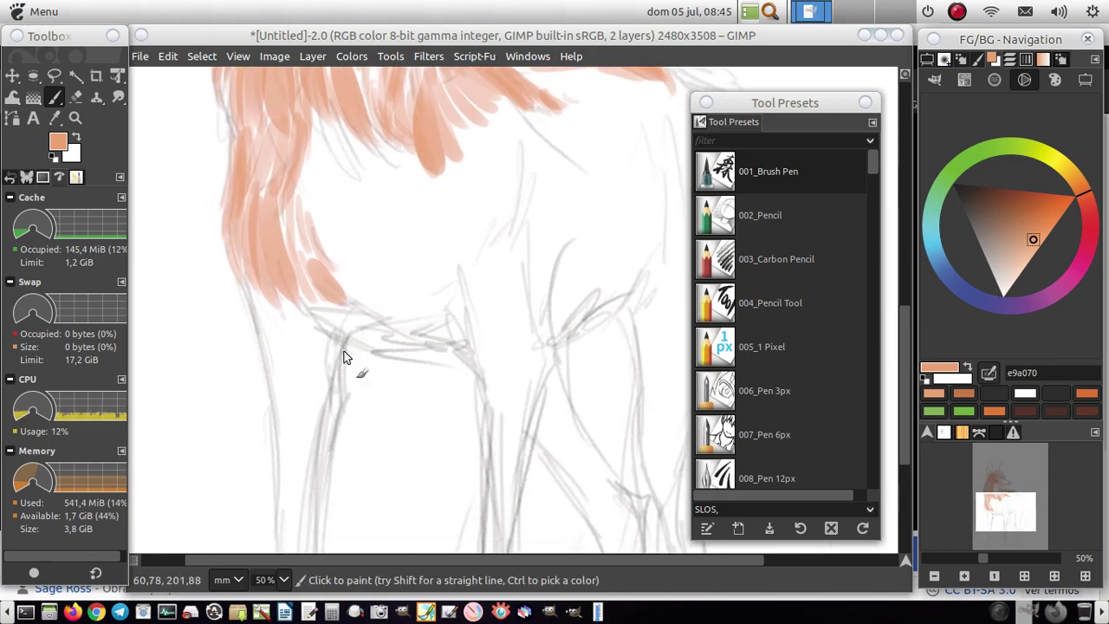
pyautogui.moveTo(294, 429)
pyautogui.mouseDown()
pyautogui.moveTo(254, 317)
pyautogui.moveTo(326, 351)
pyautogui.mouseUp()
pyautogui.moveTo(304, 293); pyautogui.dragTo(375, 329)
pyautogui.moveTo(333, 136)
pyautogui.mouseDown()
pyautogui.moveTo(355, 295)
pyautogui.moveTo(386, 212)
pyautogui.mouseUp()
pyautogui.moveTo(308, 121); pyautogui.dragTo(351, 286)
# Step: Thicken the neck mane and extend its fur down over the neck
pyautogui.moveTo(355, 134); pyautogui.dragTo(386, 204)
pyautogui.moveTo(411, 135); pyautogui.dragTo(468, 260)
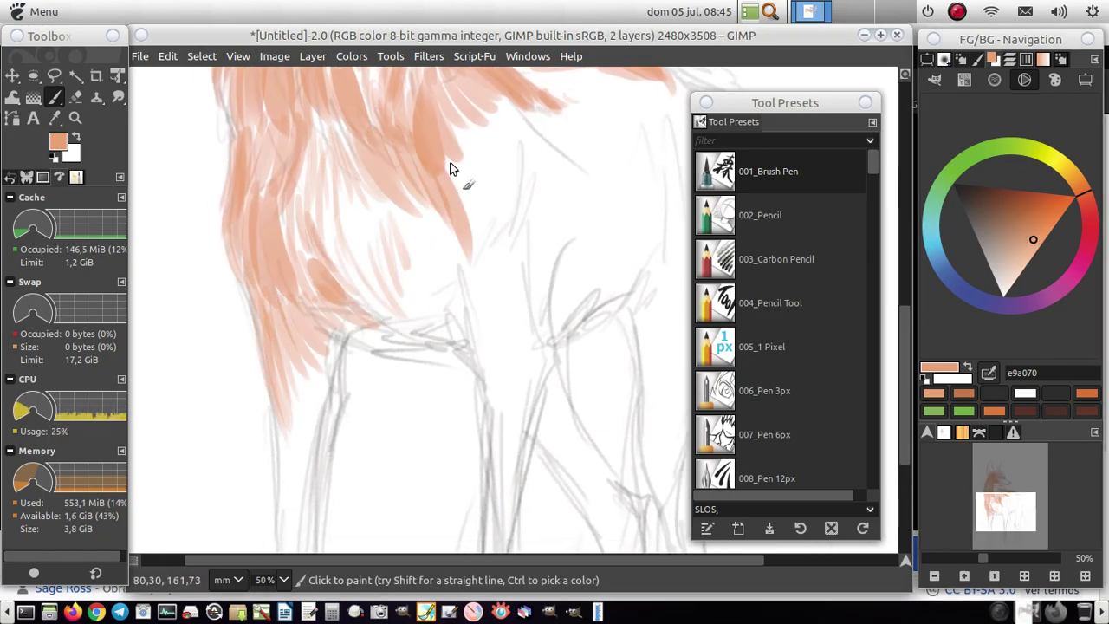
pyautogui.moveTo(455, 99); pyautogui.dragTo(477, 251)
pyautogui.moveTo(485, 91)
pyautogui.mouseDown()
pyautogui.moveTo(554, 234)
pyautogui.moveTo(493, 280)
pyautogui.mouseUp()
pyautogui.moveTo(472, 195); pyautogui.dragTo(485, 308)
pyautogui.moveTo(511, 187); pyautogui.dragTo(523, 303)
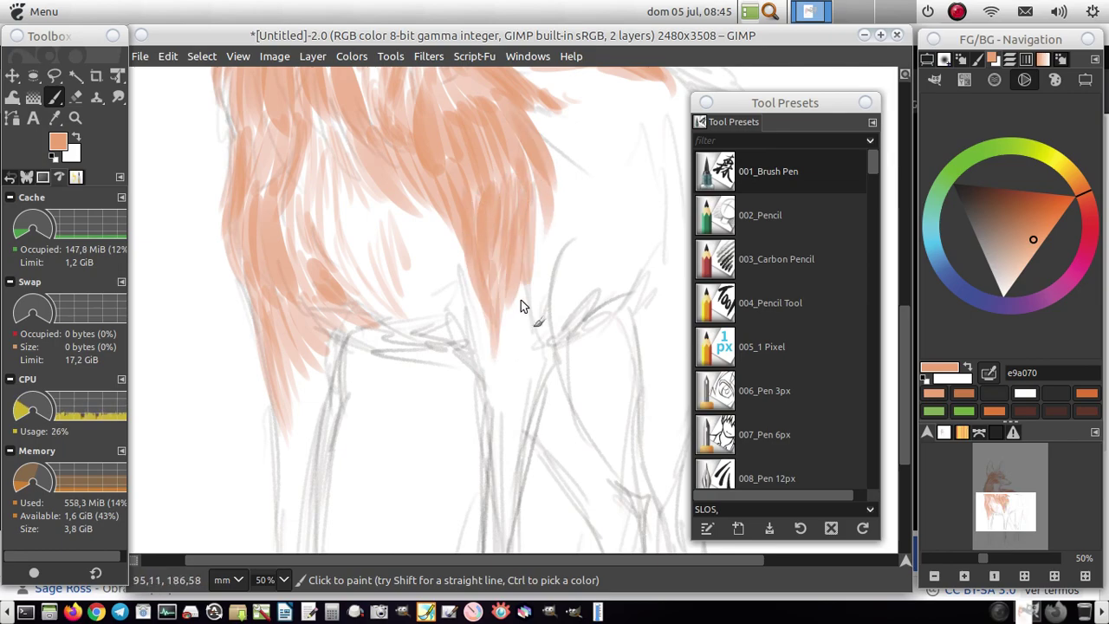
pyautogui.moveTo(541, 177)
pyautogui.mouseDown()
pyautogui.moveTo(569, 257)
pyautogui.moveTo(533, 385)
pyautogui.mouseUp()
pyautogui.moveTo(489, 294); pyautogui.dragTo(508, 391)
pyautogui.moveTo(450, 204); pyautogui.dragTo(468, 277)
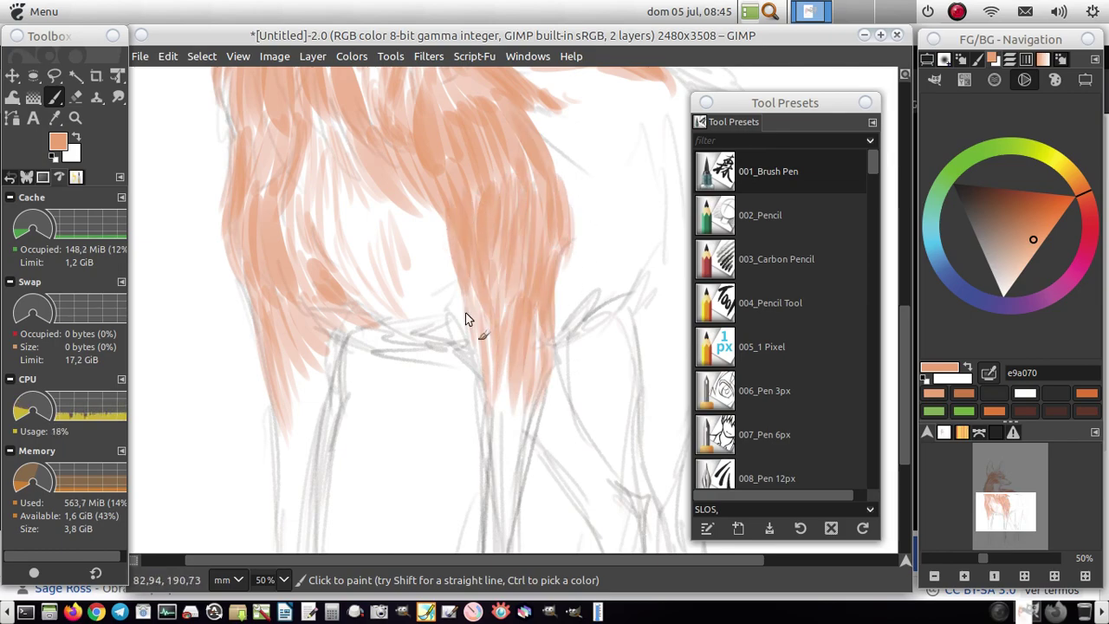
# Step: Fill the lower-left mane and its left edge with fur reaching toward the legs
pyautogui.moveTo(407, 190); pyautogui.dragTo(433, 294)
pyautogui.moveTo(381, 247); pyautogui.dragTo(423, 323)
pyautogui.moveTo(367, 219); pyautogui.dragTo(384, 272)
pyautogui.moveTo(353, 234); pyautogui.dragTo(387, 317)
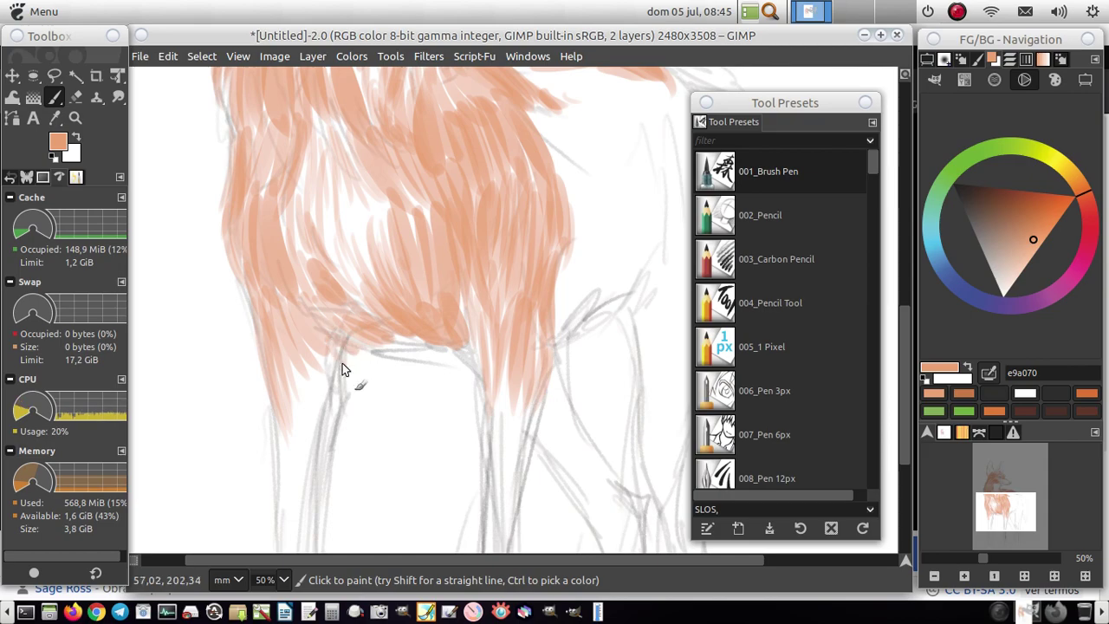
pyautogui.moveTo(303, 373); pyautogui.dragTo(291, 441)
pyautogui.moveTo(263, 286); pyautogui.dragTo(247, 338)
pyautogui.moveTo(235, 108); pyautogui.dragTo(221, 252)
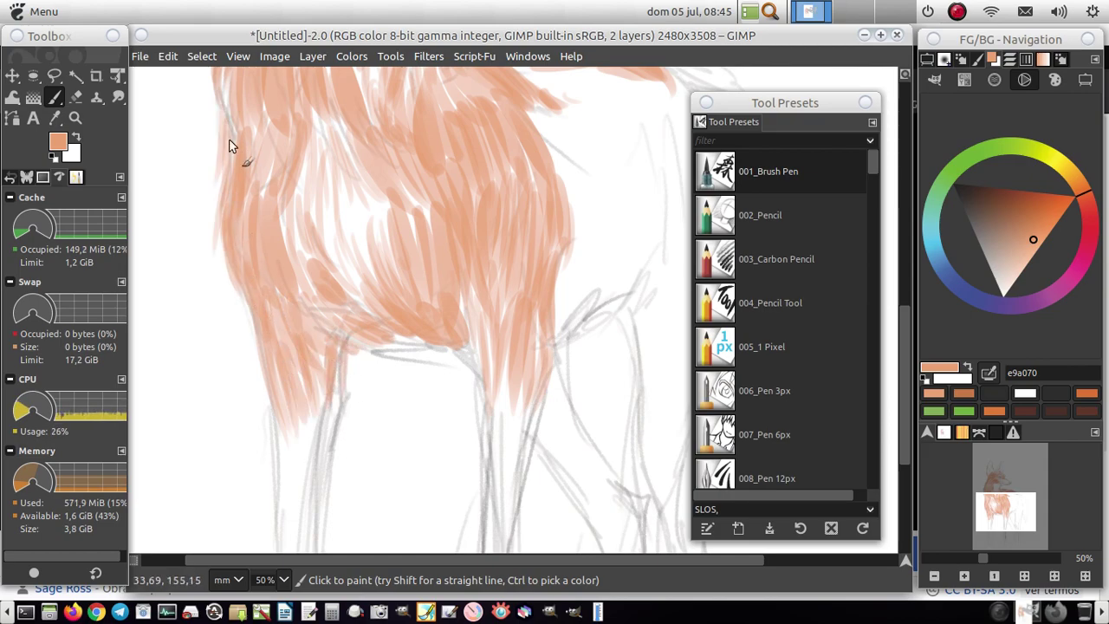
pyautogui.moveTo(232, 143); pyautogui.dragTo(221, 259)
# Step: Move to the shoulder and extend the shoulder fur down and to the right
pyautogui.moveTo(998, 512); pyautogui.dragTo(1015, 502)
pyautogui.moveTo(329, 269)
pyautogui.mouseDown()
pyautogui.moveTo(368, 386)
pyautogui.moveTo(356, 486)
pyautogui.mouseUp()
pyautogui.moveTo(355, 264); pyautogui.dragTo(390, 338)
pyautogui.moveTo(344, 245); pyautogui.dragTo(435, 250)
pyautogui.moveTo(425, 213)
pyautogui.mouseDown()
pyautogui.moveTo(488, 290)
pyautogui.moveTo(537, 290)
pyautogui.mouseUp()
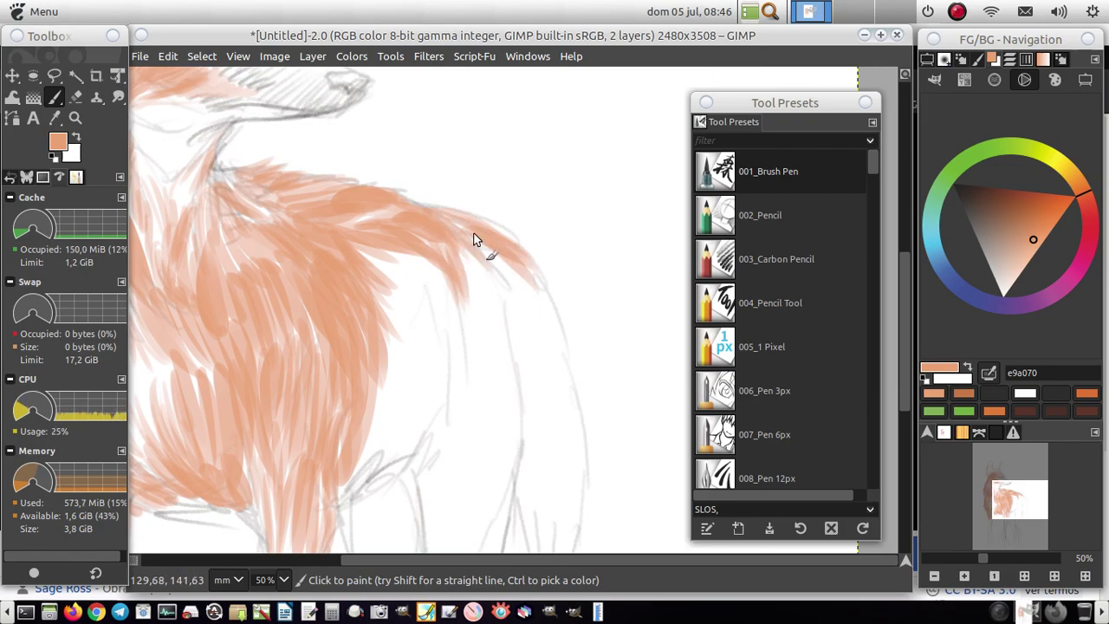
pyautogui.moveTo(476, 240); pyautogui.dragTo(557, 361)
# Step: Extend the mane's right edge downward and fill its middle with fur
pyautogui.moveTo(530, 268); pyautogui.dragTo(598, 438)
pyautogui.moveTo(527, 297); pyautogui.dragTo(537, 416)
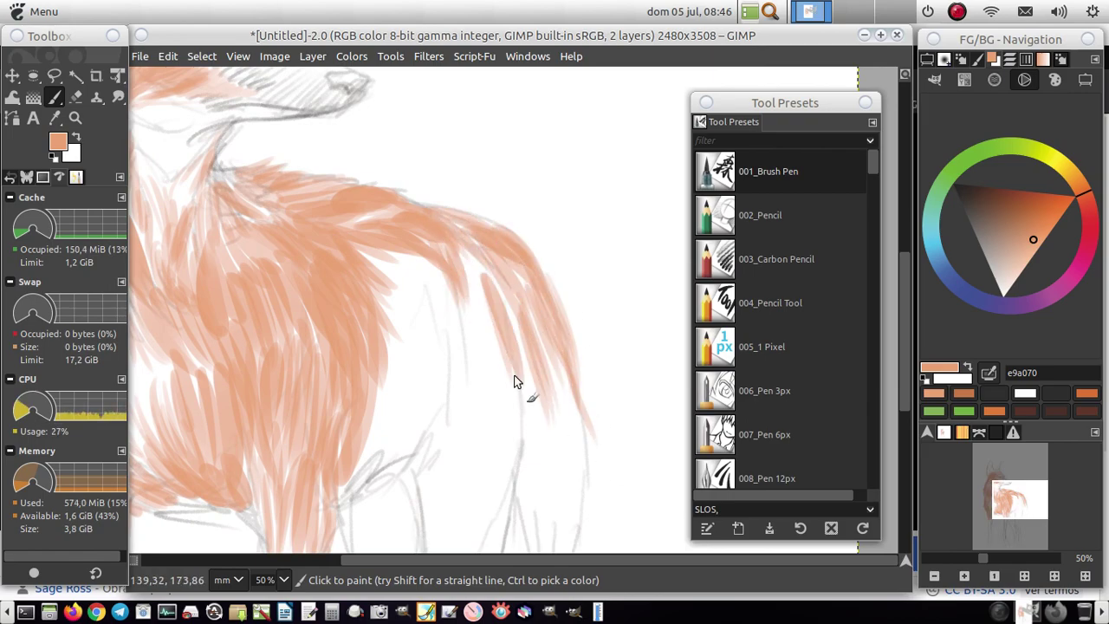
pyautogui.moveTo(498, 286); pyautogui.dragTo(529, 455)
pyautogui.moveTo(489, 360)
pyautogui.mouseDown()
pyautogui.moveTo(460, 262)
pyautogui.moveTo(477, 333)
pyautogui.mouseUp()
pyautogui.moveTo(431, 265)
pyautogui.mouseDown()
pyautogui.moveTo(405, 364)
pyautogui.moveTo(440, 399)
pyautogui.mouseUp()
pyautogui.moveTo(381, 282); pyautogui.dragTo(395, 416)
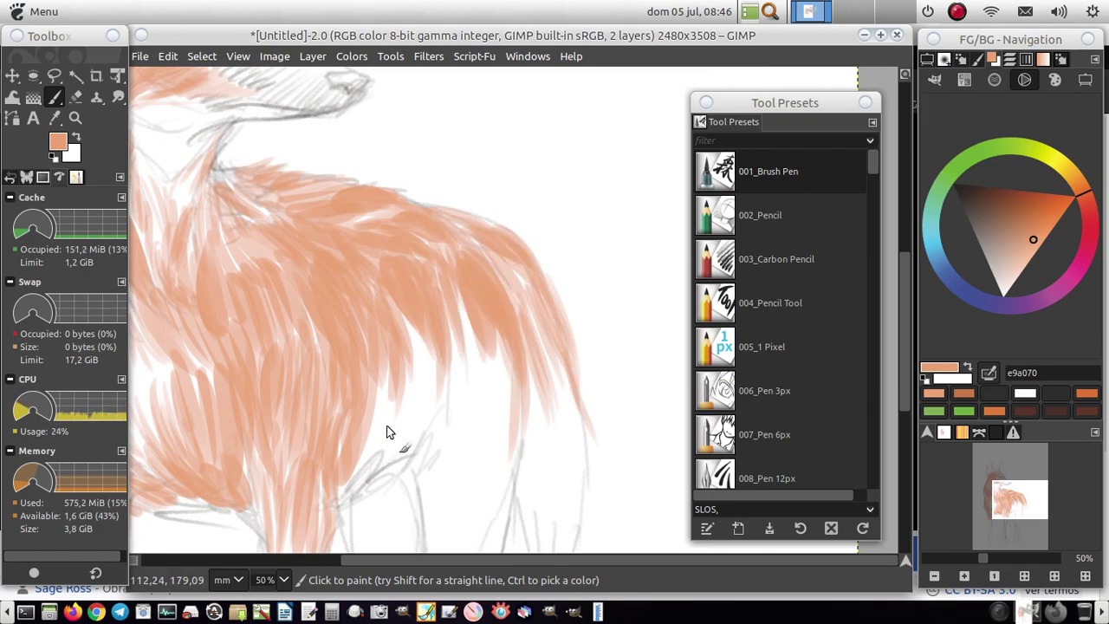
pyautogui.moveTo(397, 357); pyautogui.dragTo(364, 473)
# Step: Add long fur strands through the lower mane and down its right side
pyautogui.moveTo(407, 308); pyautogui.dragTo(394, 446)
pyautogui.moveTo(433, 301); pyautogui.dragTo(429, 476)
pyautogui.moveTo(416, 403); pyautogui.dragTo(381, 476)
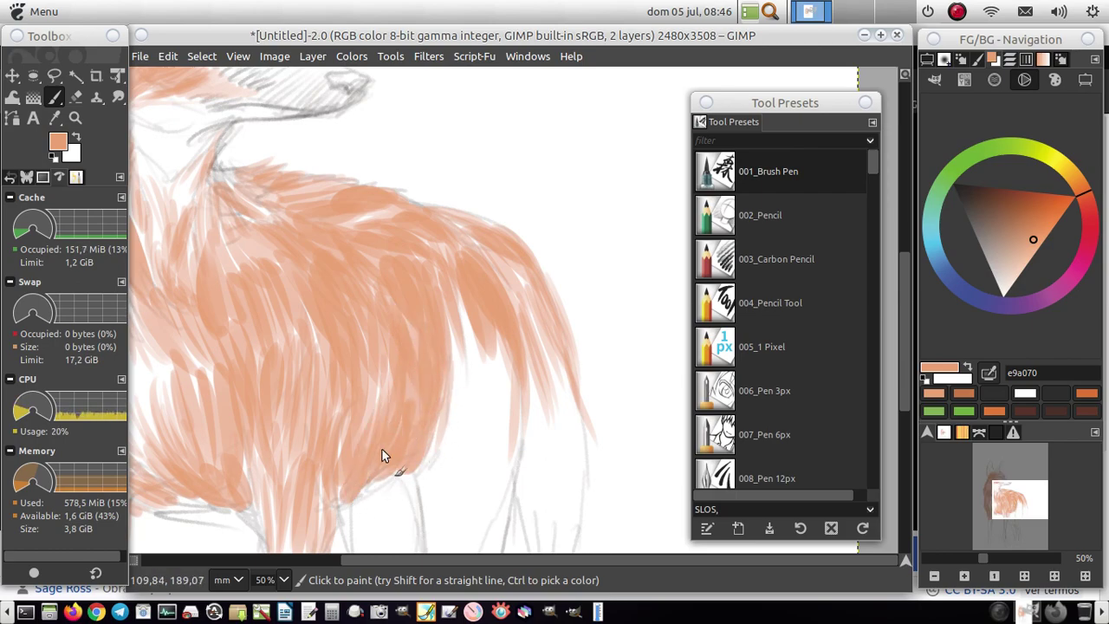
pyautogui.moveTo(407, 380); pyautogui.dragTo(416, 424)
pyautogui.moveTo(481, 329)
pyautogui.mouseDown()
pyautogui.moveTo(459, 403)
pyautogui.moveTo(508, 471)
pyautogui.mouseUp()
pyautogui.moveTo(520, 320); pyautogui.dragTo(546, 446)
pyautogui.moveTo(498, 268)
pyautogui.mouseDown()
pyautogui.moveTo(559, 377)
pyautogui.moveTo(585, 490)
pyautogui.mouseUp()
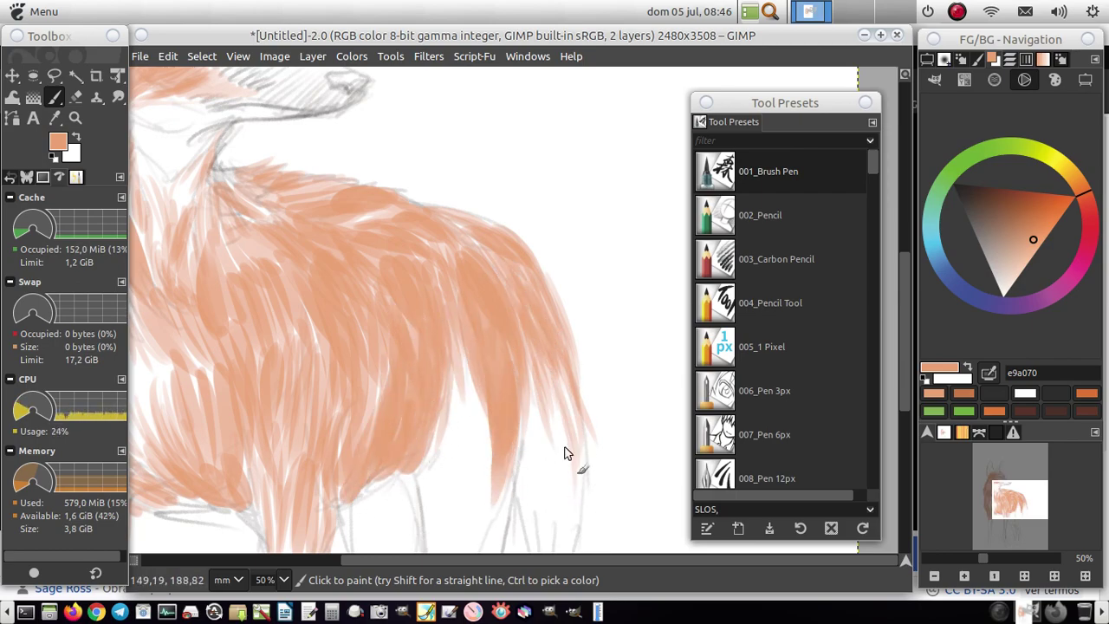
# Step: Shift the view up-left and layer more strands into the lower mane
pyautogui.moveTo(564, 452); pyautogui.dragTo(488, 363)
pyautogui.moveTo(411, 310); pyautogui.dragTo(381, 437)
pyautogui.moveTo(374, 351)
pyautogui.mouseDown()
pyautogui.moveTo(351, 407)
pyautogui.moveTo(357, 511)
pyautogui.mouseUp()
pyautogui.moveTo(446, 286); pyautogui.dragTo(423, 498)
pyautogui.moveTo(260, 407)
pyautogui.mouseDown()
pyautogui.moveTo(264, 537)
pyautogui.moveTo(295, 524)
pyautogui.mouseUp()
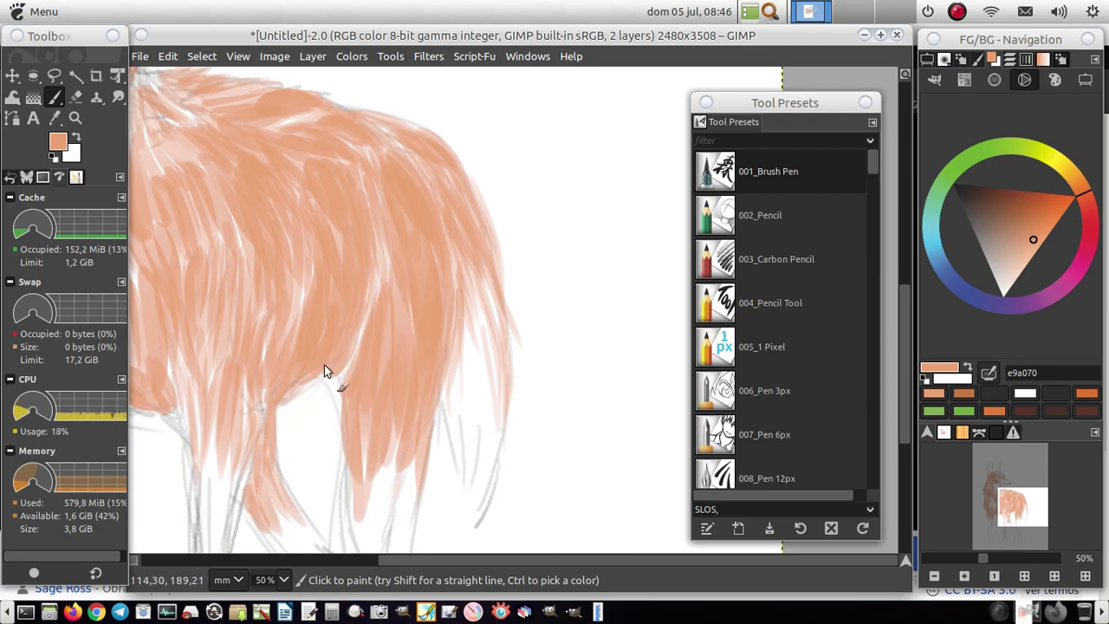
# Step: Move down the body, paint fur strokes there, and frame the whole body
pyautogui.moveTo(1022, 507); pyautogui.dragTo(1022, 526)
pyautogui.moveTo(429, 213); pyautogui.dragTo(418, 342)
pyautogui.moveTo(398, 221)
pyautogui.mouseDown()
pyautogui.moveTo(380, 307)
pyautogui.moveTo(397, 360)
pyautogui.mouseUp()
pyautogui.moveTo(496, 71); pyautogui.dragTo(478, 162)
pyautogui.moveTo(1022, 526); pyautogui.dragTo(998, 505)
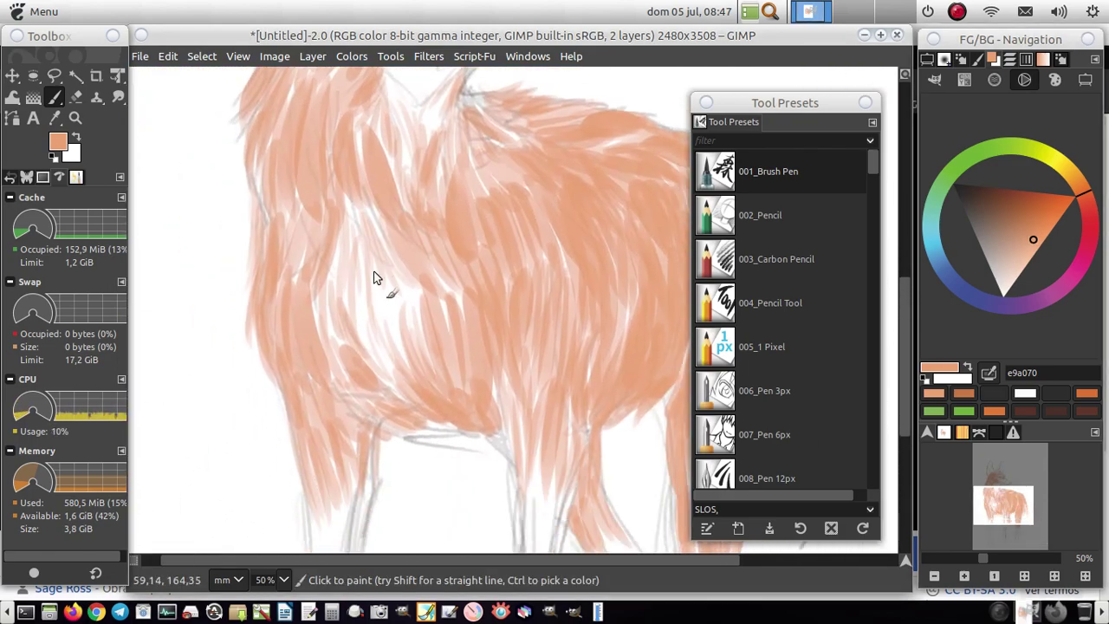
# Step: Pick lighter peach fdc7a3 and sampled fur tones, streaking pale highlights through the chest and body
pyautogui.click(1038, 246)
pyautogui.moveTo(343, 212); pyautogui.dragTo(369, 290)
pyautogui.click(1028, 261)
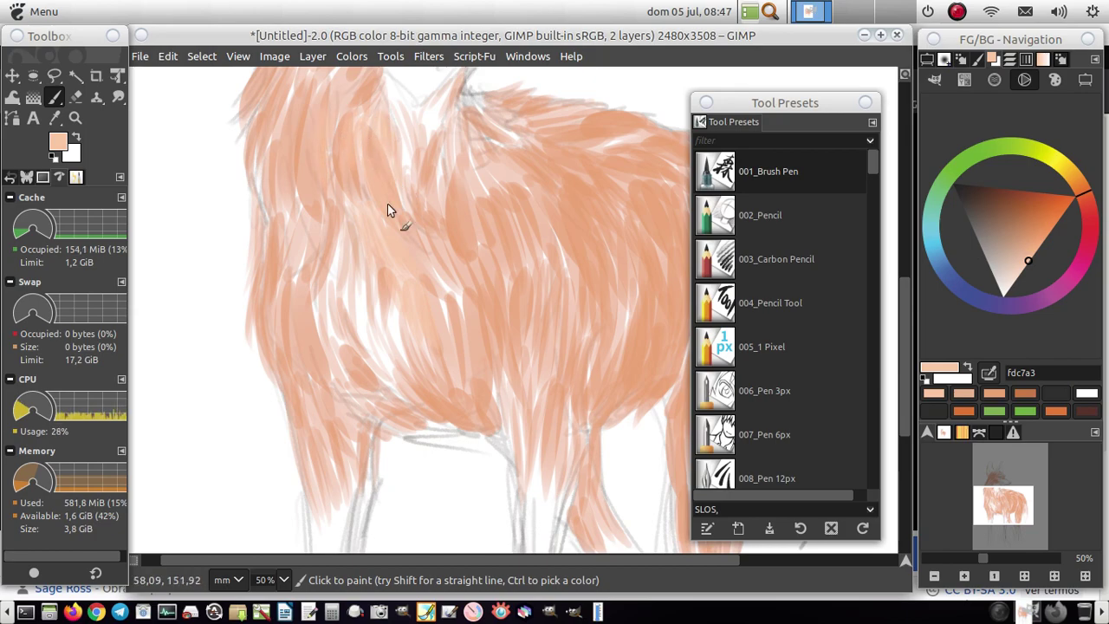
pyautogui.keyDown('ctrl'); pyautogui.click(389, 210); pyautogui.keyUp('ctrl')
pyautogui.moveTo(352, 231); pyautogui.dragTo(416, 293)
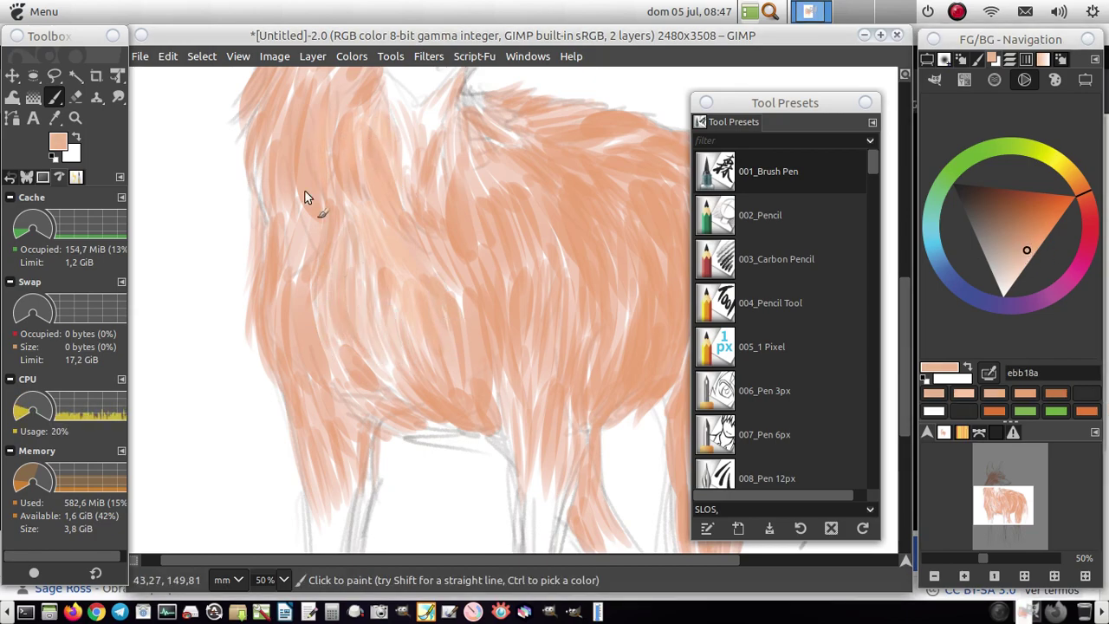
pyautogui.keyDown('ctrl'); pyautogui.click(265, 174); pyautogui.keyUp('ctrl')
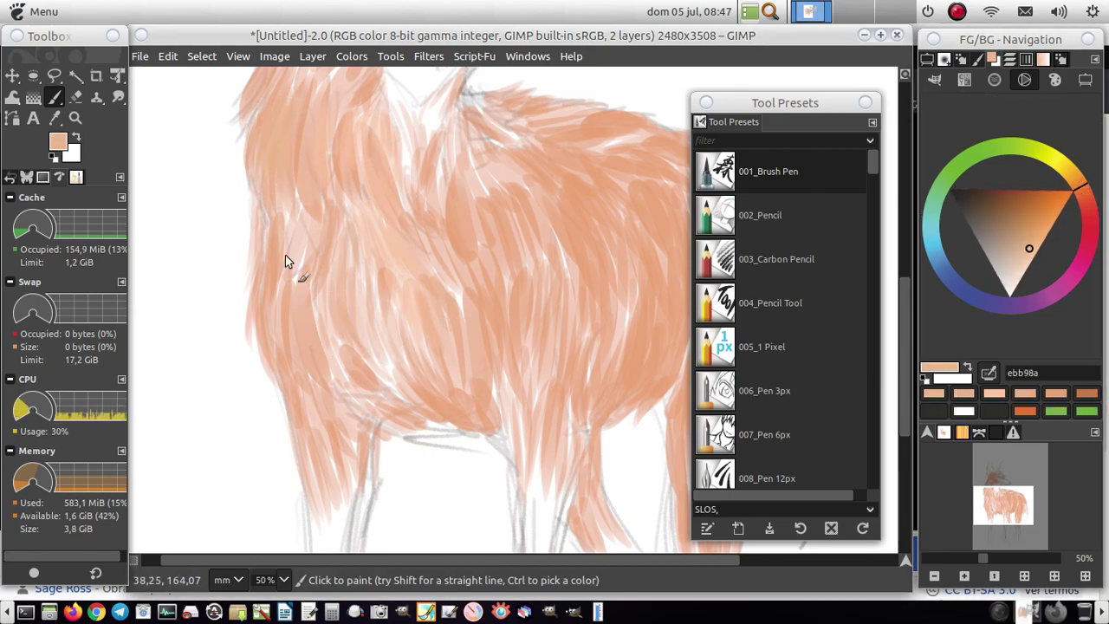
# Step: Review the brush's Paint Dynamics mapping and the Paintbrush tool options
pyautogui.click(960, 59)
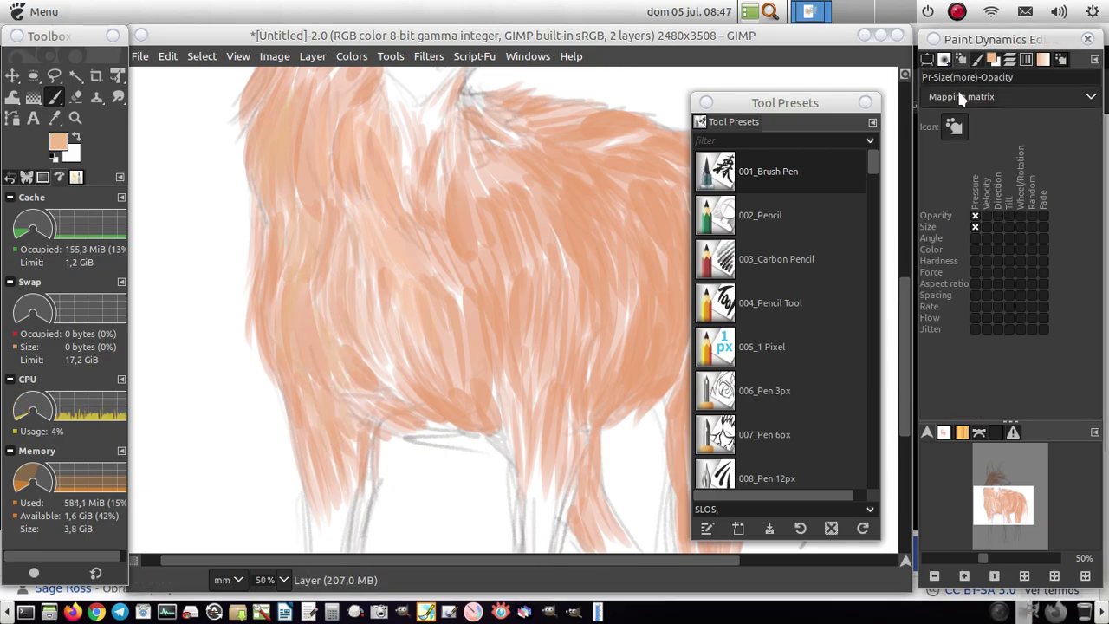
pyautogui.click(966, 96)
pyautogui.click(927, 58)
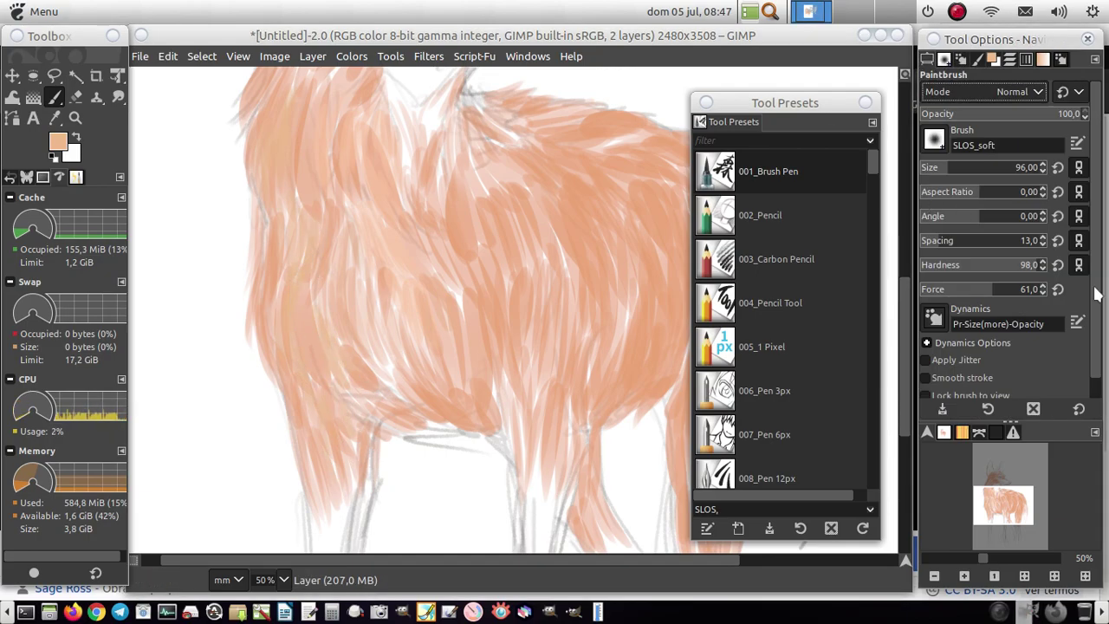
# Step: Choose pale peach fcd1b6 in the colour wheel and centre the view on the head
pyautogui.click(993, 59)
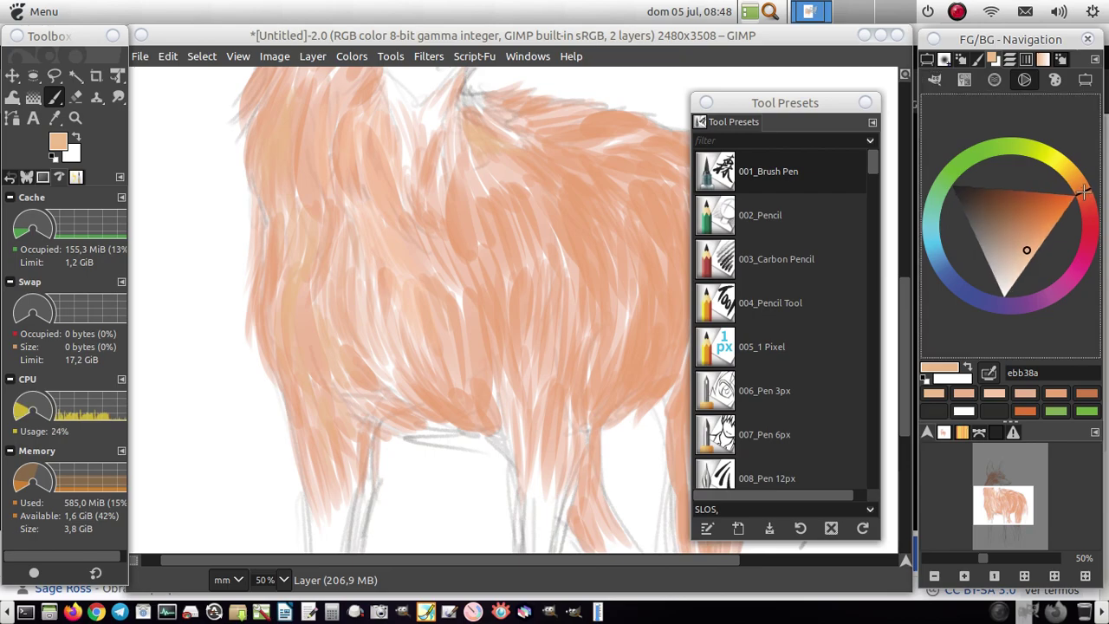
pyautogui.click(1023, 261)
pyautogui.keyDown('ctrl'); pyautogui.click(563, 105); pyautogui.keyUp('ctrl')
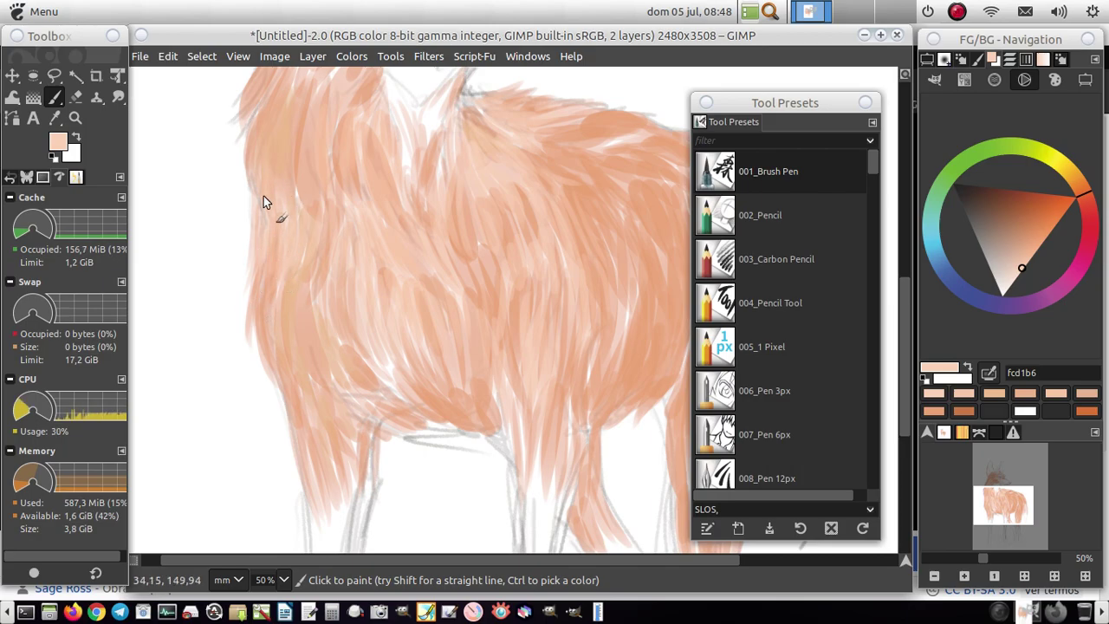
pyautogui.click(1001, 481)
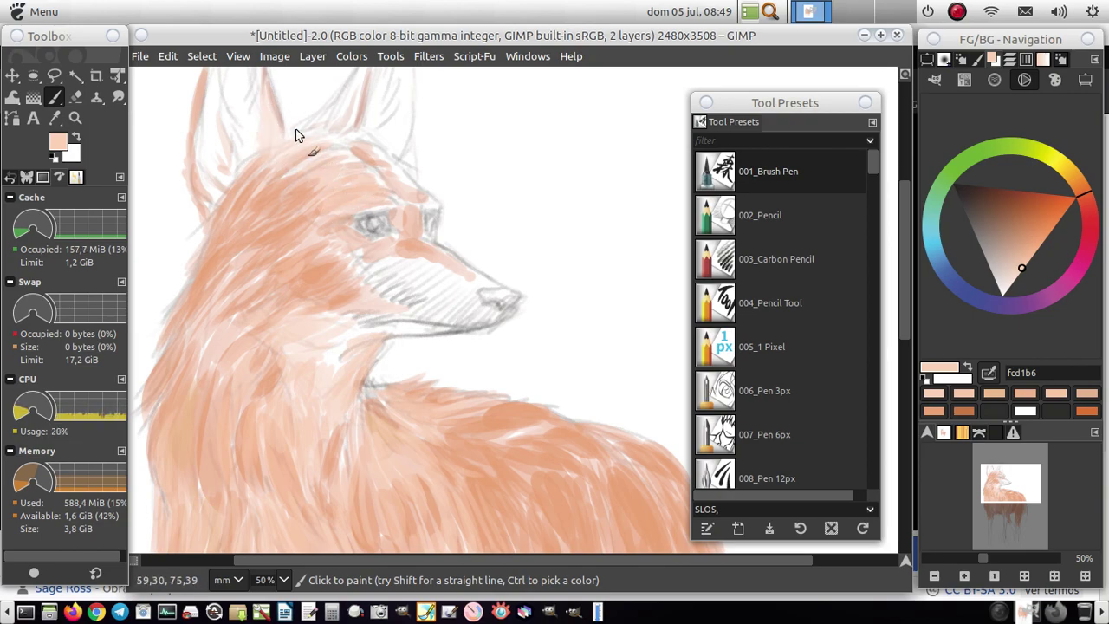
# Step: Paint pale cream strokes on the right ear tip, nose bridge, muzzle top and lower jaw
pyautogui.click(1020, 269)
pyautogui.moveTo(354, 81); pyautogui.dragTo(367, 69)
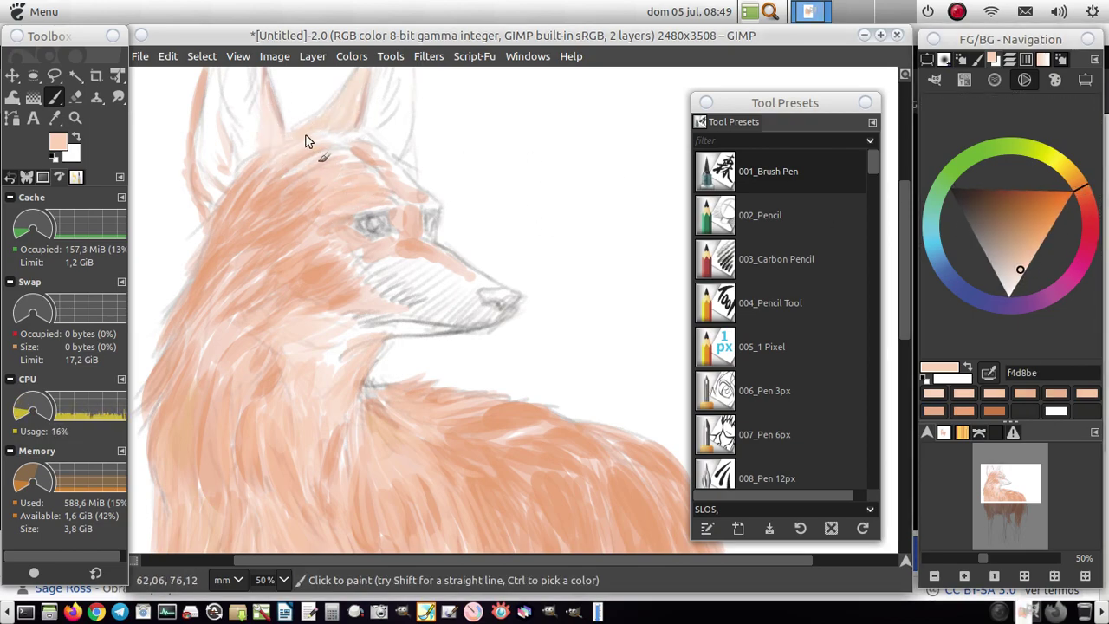
pyautogui.moveTo(404, 247); pyautogui.dragTo(408, 211)
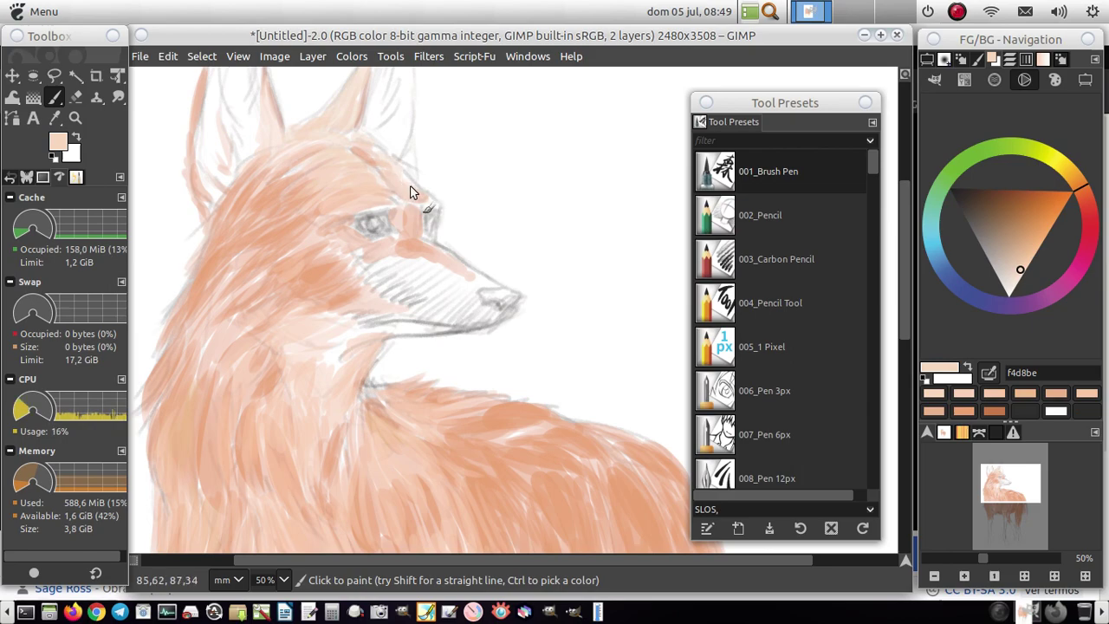
pyautogui.moveTo(470, 256); pyautogui.dragTo(388, 284)
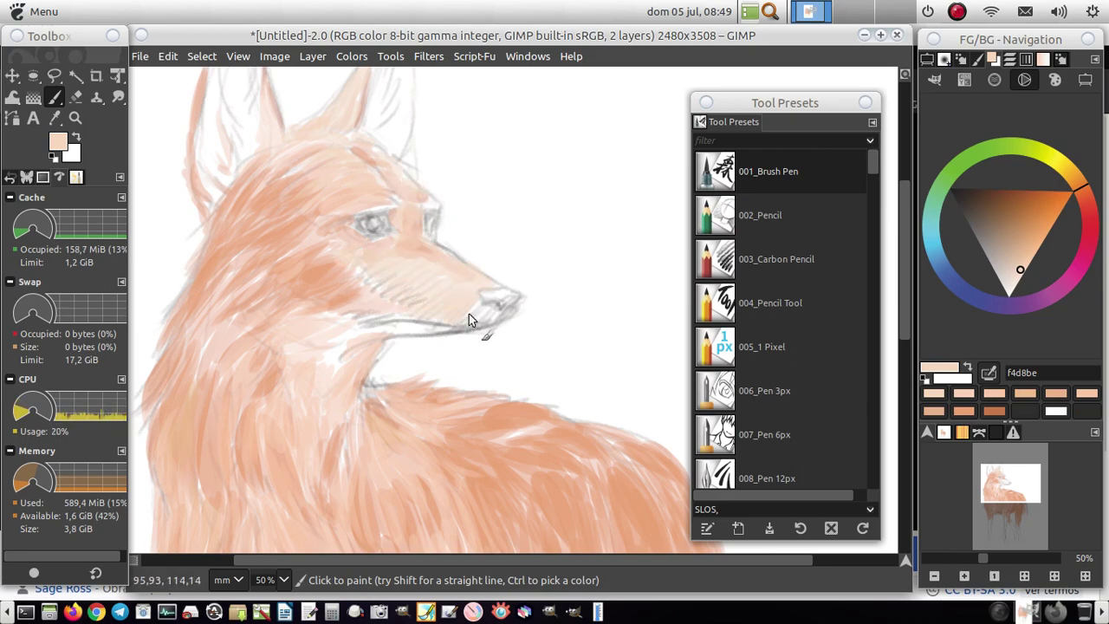
pyautogui.moveTo(518, 337); pyautogui.dragTo(498, 312)
# Step: Shade the muzzle with sampled brown b48874, then add near-white highlights on the neck and chest
pyautogui.keyDown('ctrl'); pyautogui.click(363, 246); pyautogui.keyUp('ctrl')
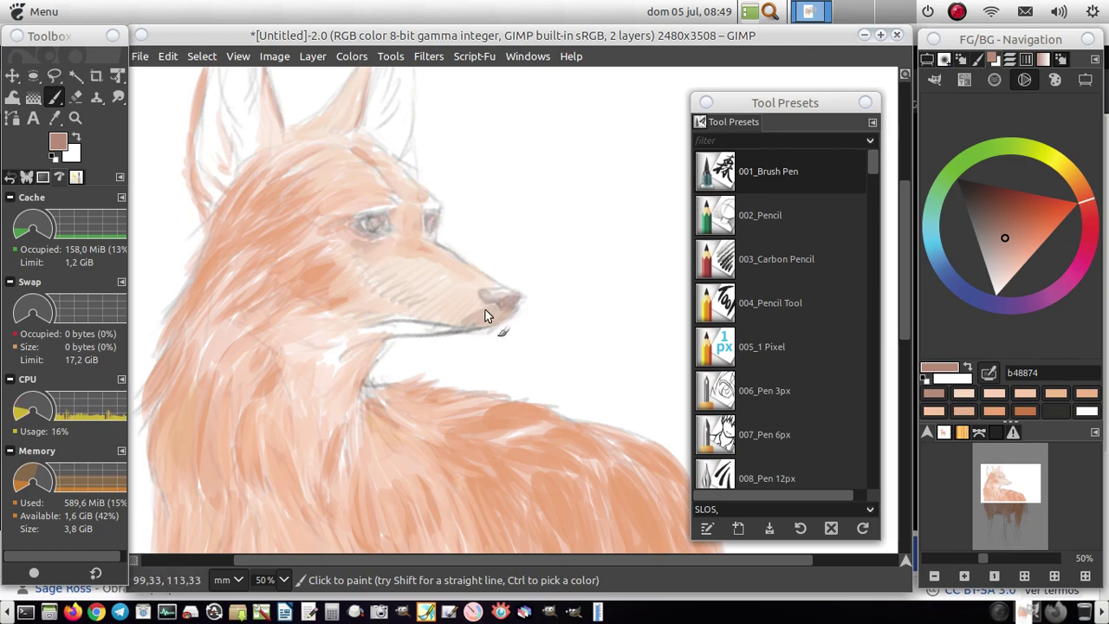
pyautogui.moveTo(436, 320)
pyautogui.mouseDown()
pyautogui.moveTo(389, 297)
pyautogui.moveTo(460, 327)
pyautogui.mouseUp()
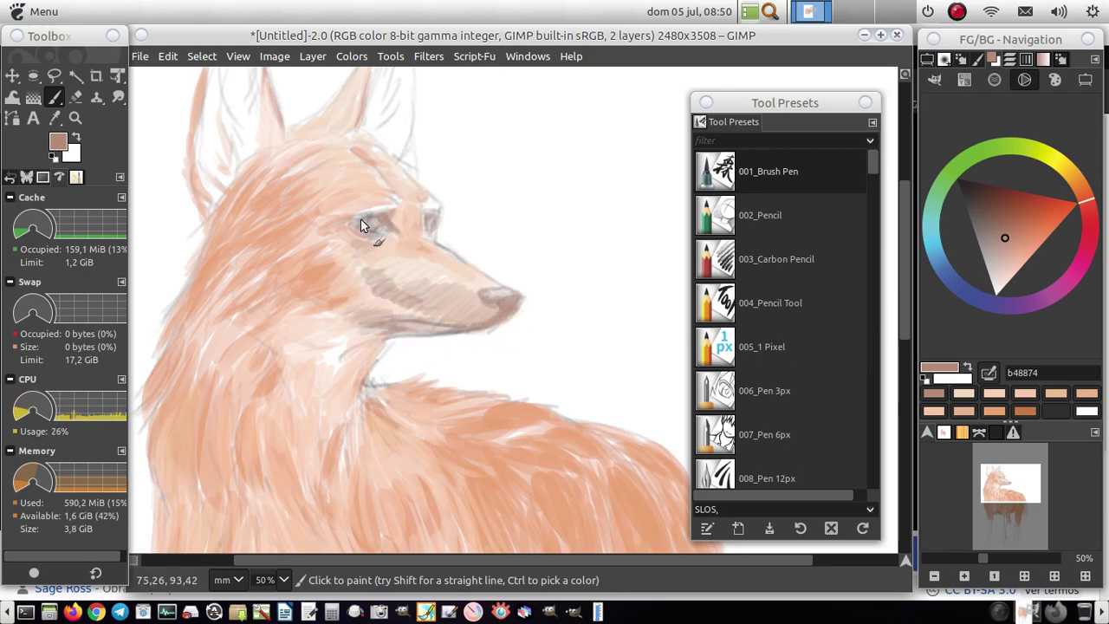
pyautogui.keyDown('ctrl'); pyautogui.click(372, 372); pyautogui.keyUp('ctrl')
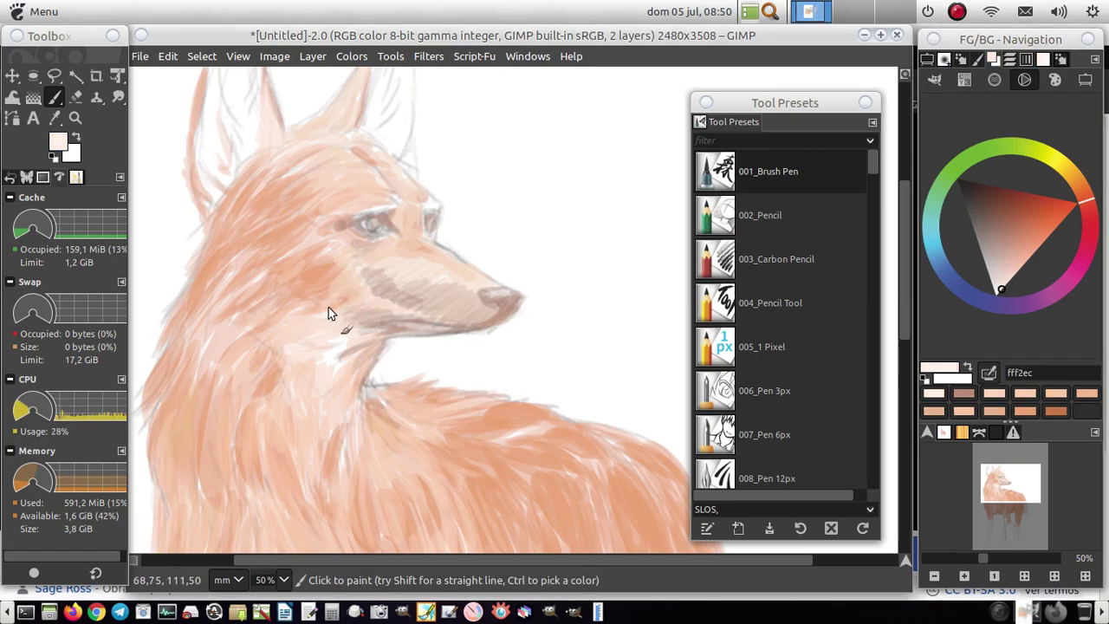
pyautogui.keyDown('ctrl'); pyautogui.click(333, 357); pyautogui.keyUp('ctrl')
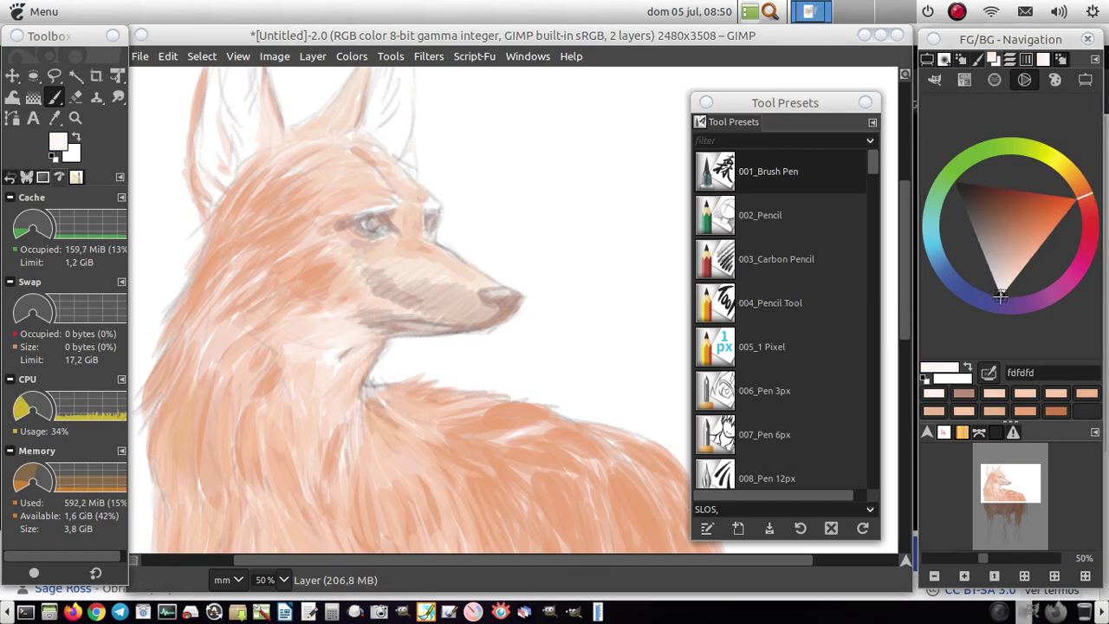
pyautogui.moveTo(308, 332); pyautogui.dragTo(345, 426)
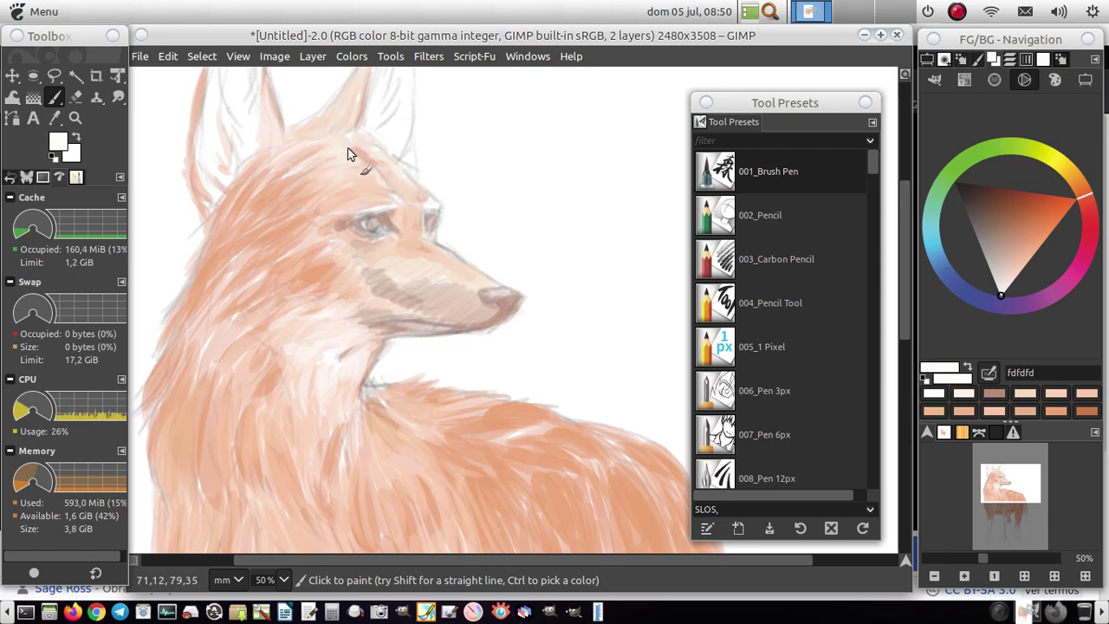
pyautogui.click(1000, 279)
# Step: Paint pale inner-ear fur, orange e19e64 forehead strokes and darker muzzle strokes, then pick dark brown 673721
pyautogui.moveTo(1010, 483); pyautogui.dragTo(1007, 480)
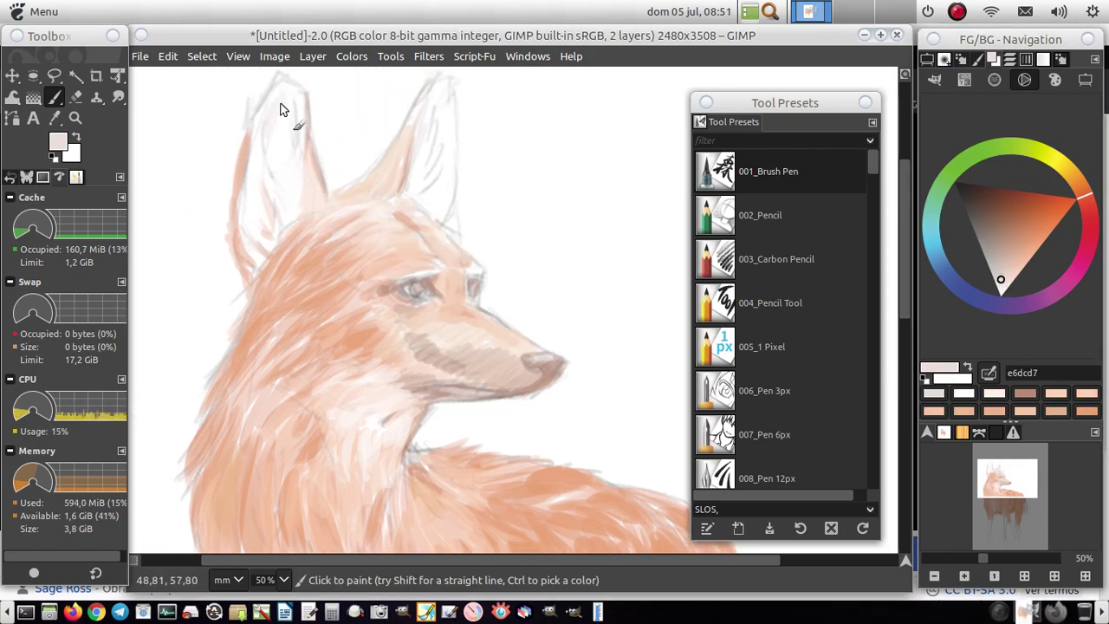
pyautogui.moveTo(293, 129)
pyautogui.mouseDown()
pyautogui.moveTo(297, 186)
pyautogui.moveTo(245, 169)
pyautogui.mouseUp()
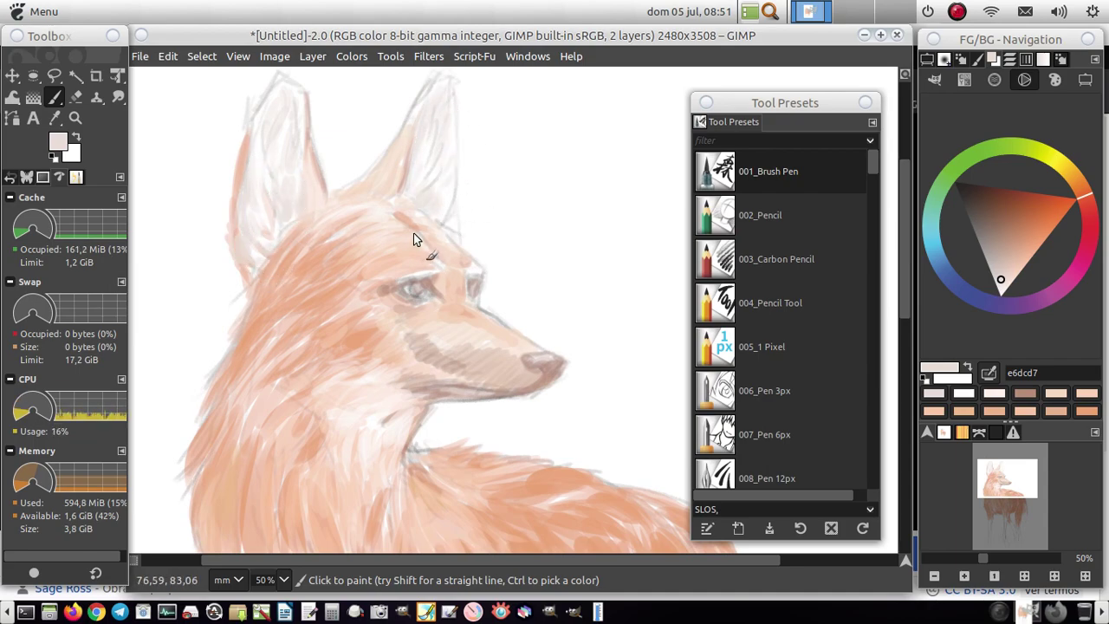
pyautogui.click(1031, 242)
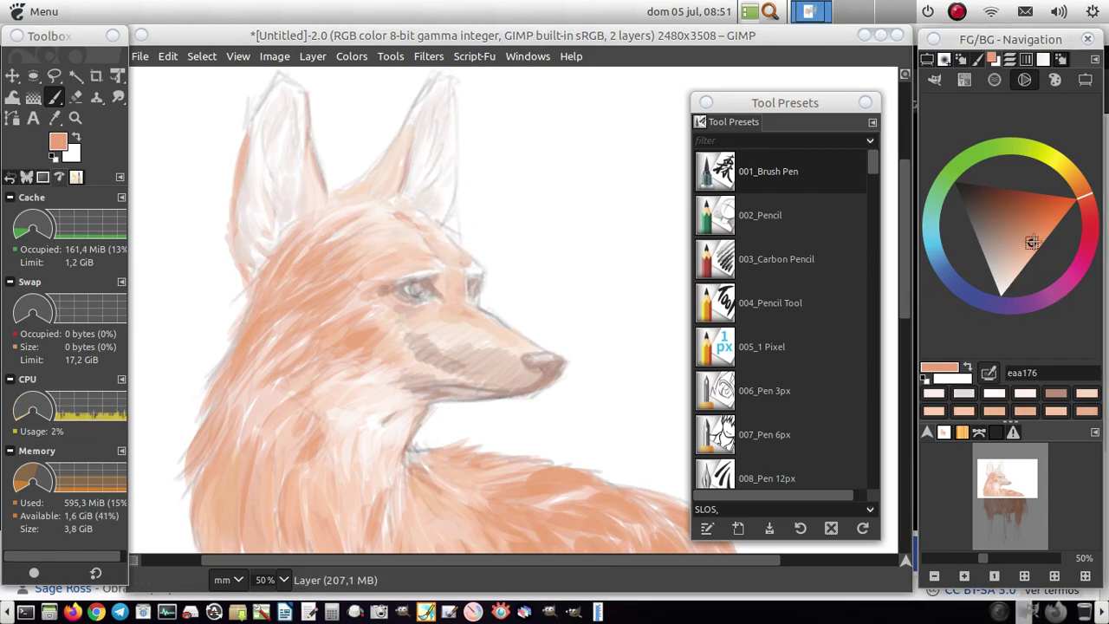
pyautogui.moveTo(1031, 241); pyautogui.dragTo(1032, 232)
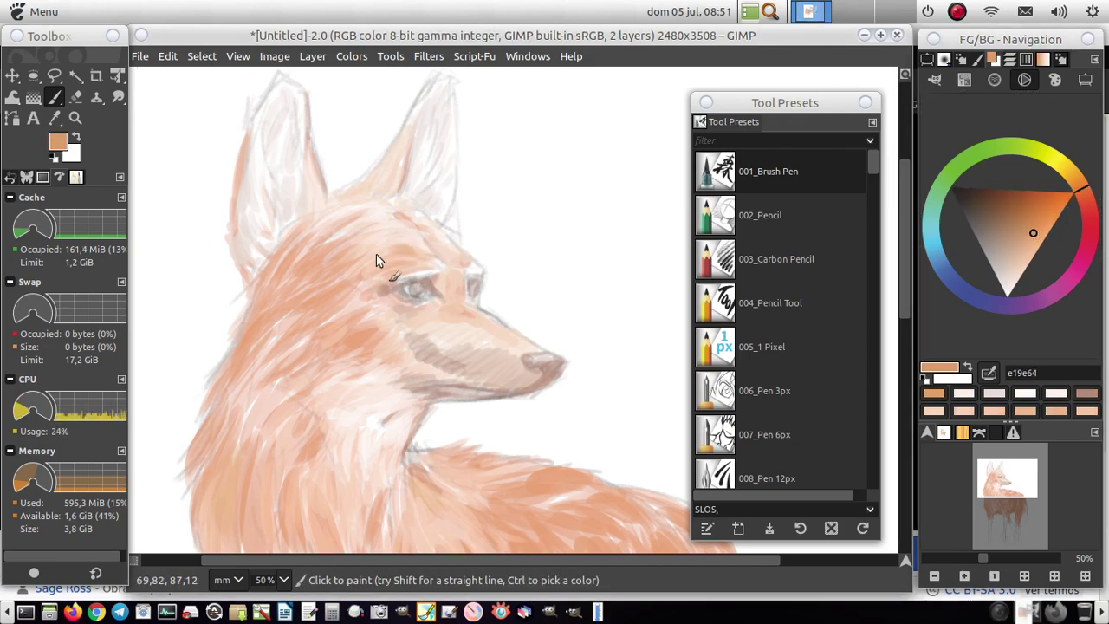
pyautogui.moveTo(368, 233); pyautogui.dragTo(322, 250)
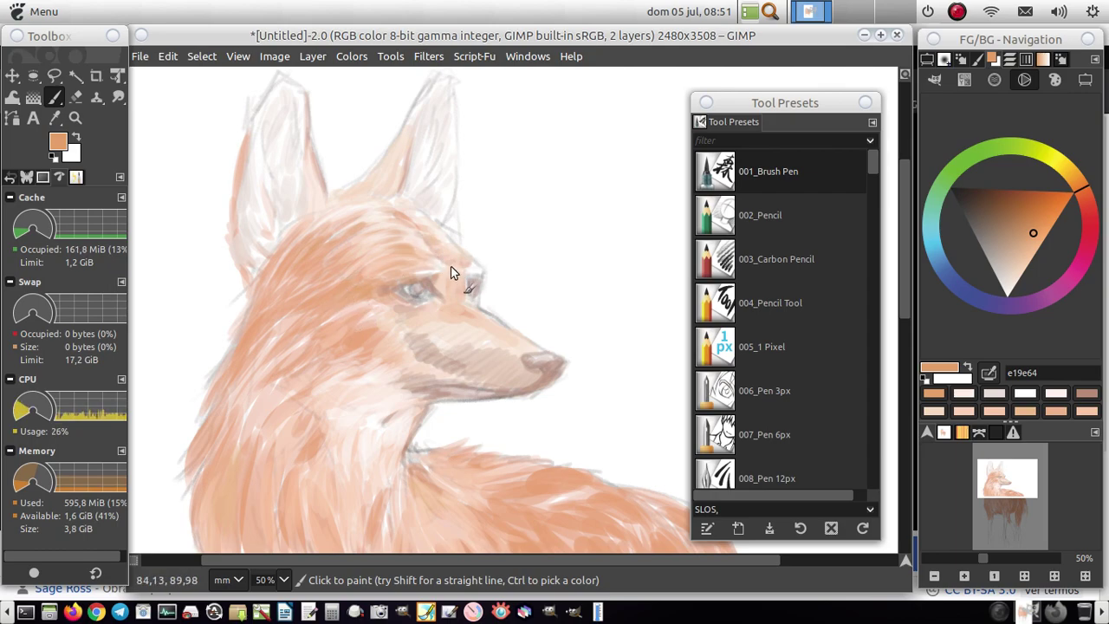
pyautogui.moveTo(467, 290); pyautogui.dragTo(495, 318)
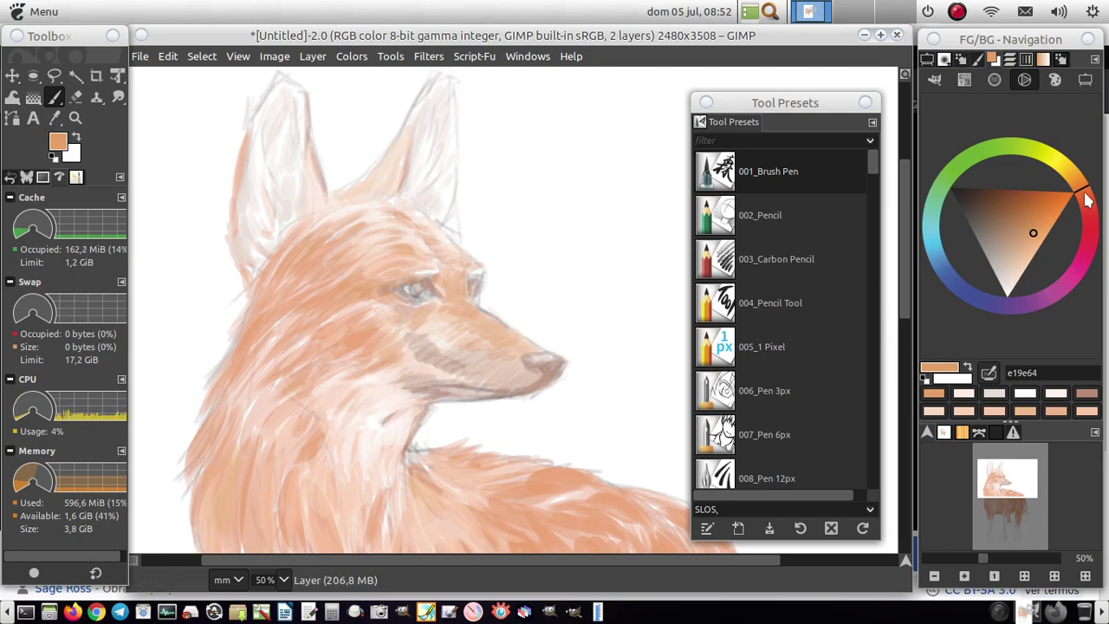
pyautogui.keyDown('ctrl'); pyautogui.click(269, 329); pyautogui.keyUp('ctrl')
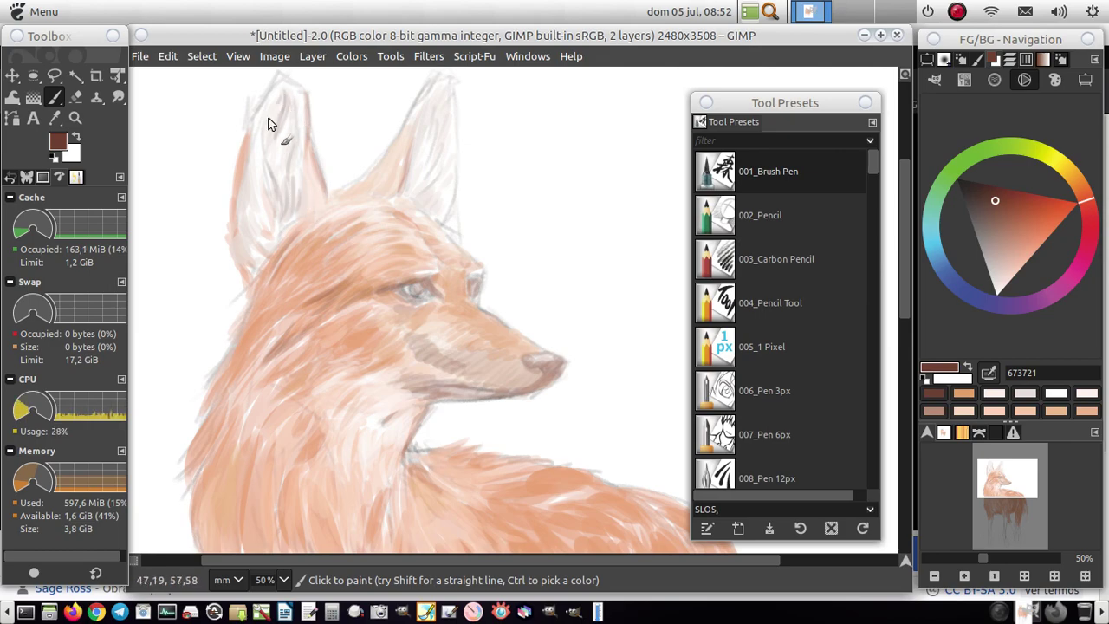
# Step: Outline the left ear edge, right ear base, neck edge and under the chin in dark reddish brown
pyautogui.moveTo(246, 123); pyautogui.dragTo(232, 205)
pyautogui.click(991, 194)
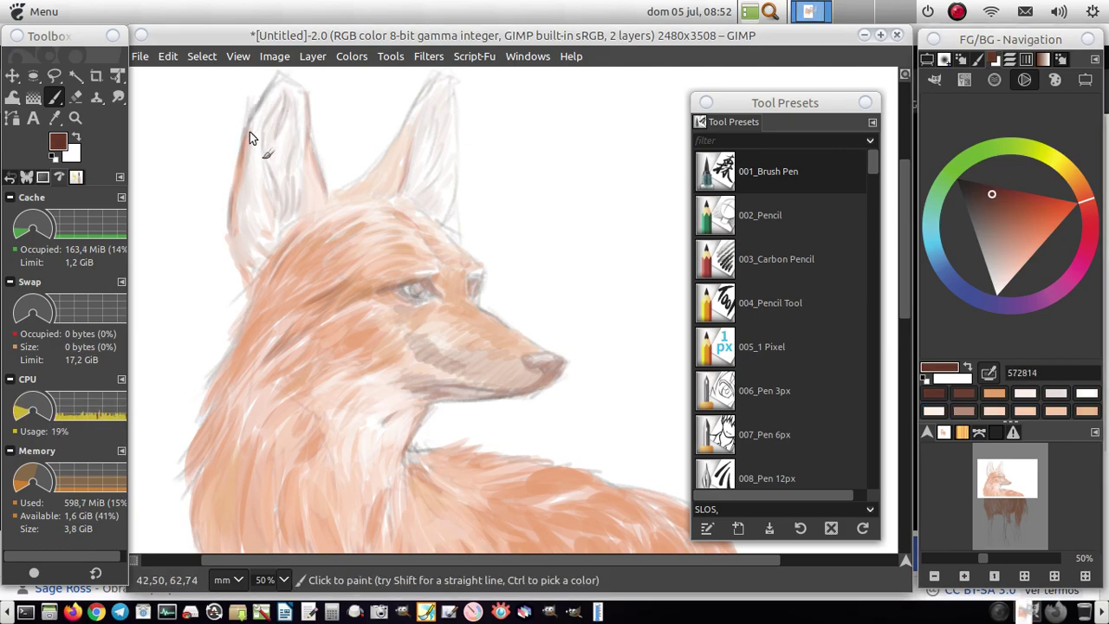
pyautogui.moveTo(333, 201); pyautogui.dragTo(395, 198)
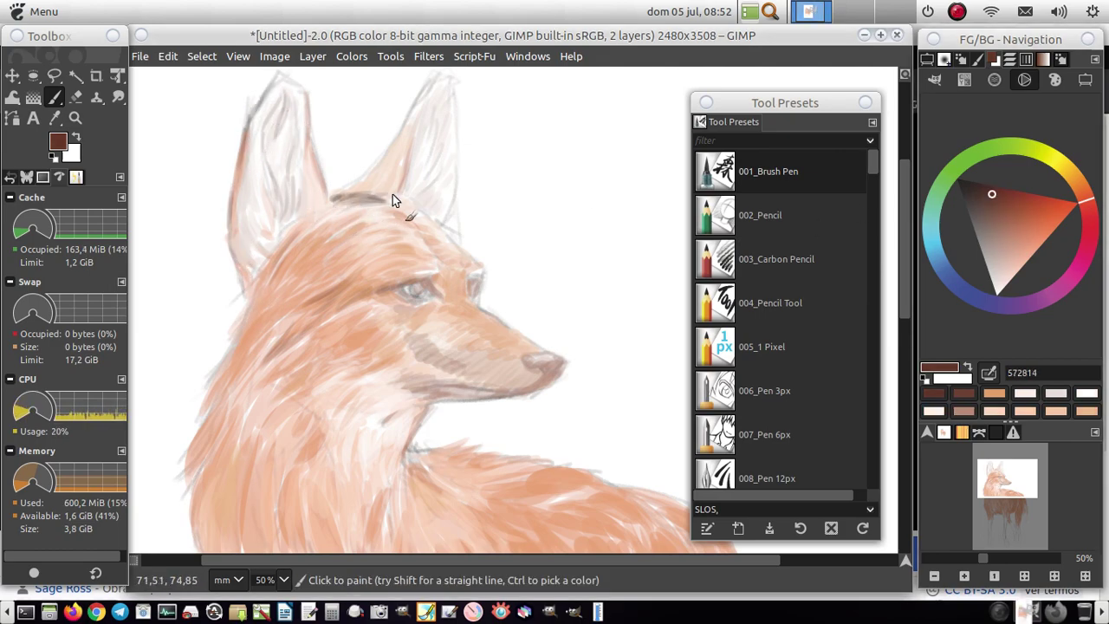
pyautogui.moveTo(232, 326); pyautogui.dragTo(246, 296)
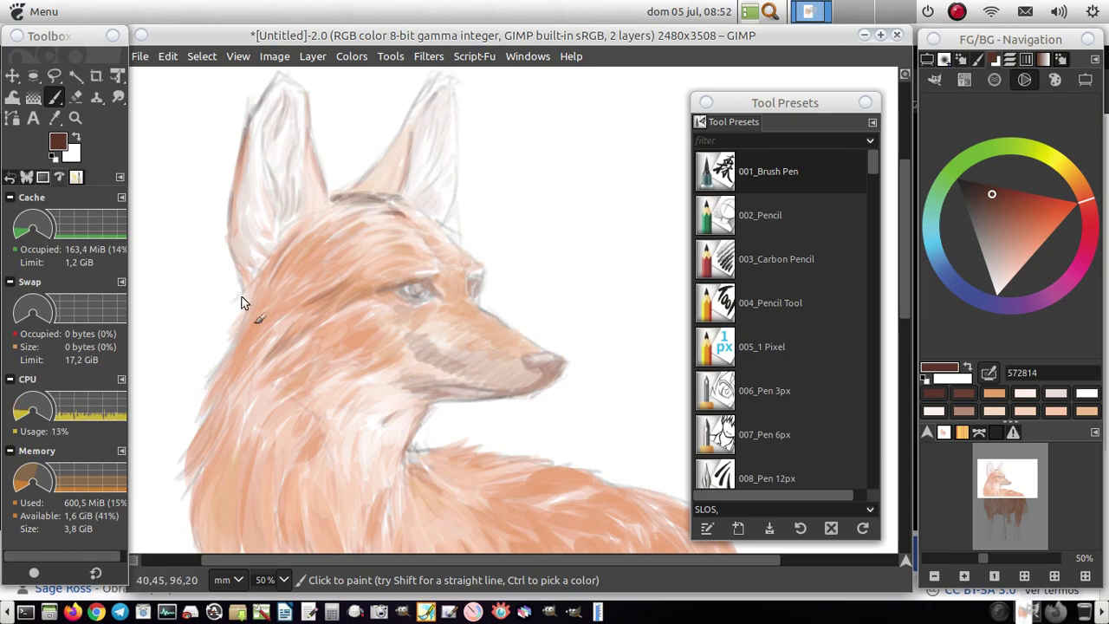
pyautogui.moveTo(224, 362); pyautogui.dragTo(205, 386)
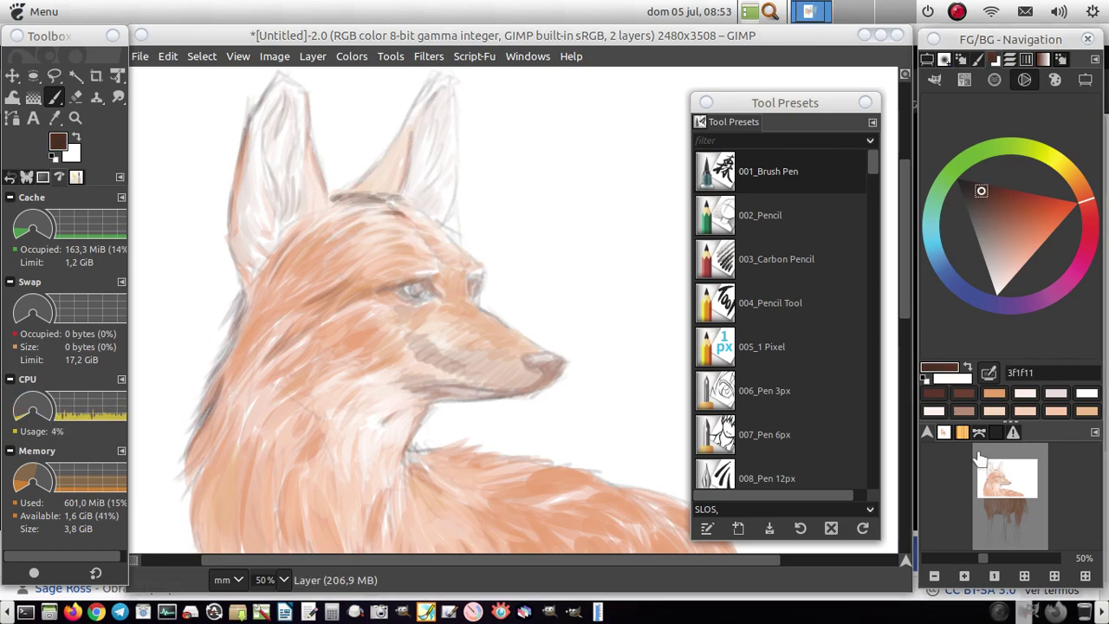
pyautogui.scroll(-3, 216, 346)
pyautogui.moveTo(248, 282)
pyautogui.mouseDown()
pyautogui.moveTo(222, 356)
pyautogui.moveTo(234, 413)
pyautogui.mouseUp()
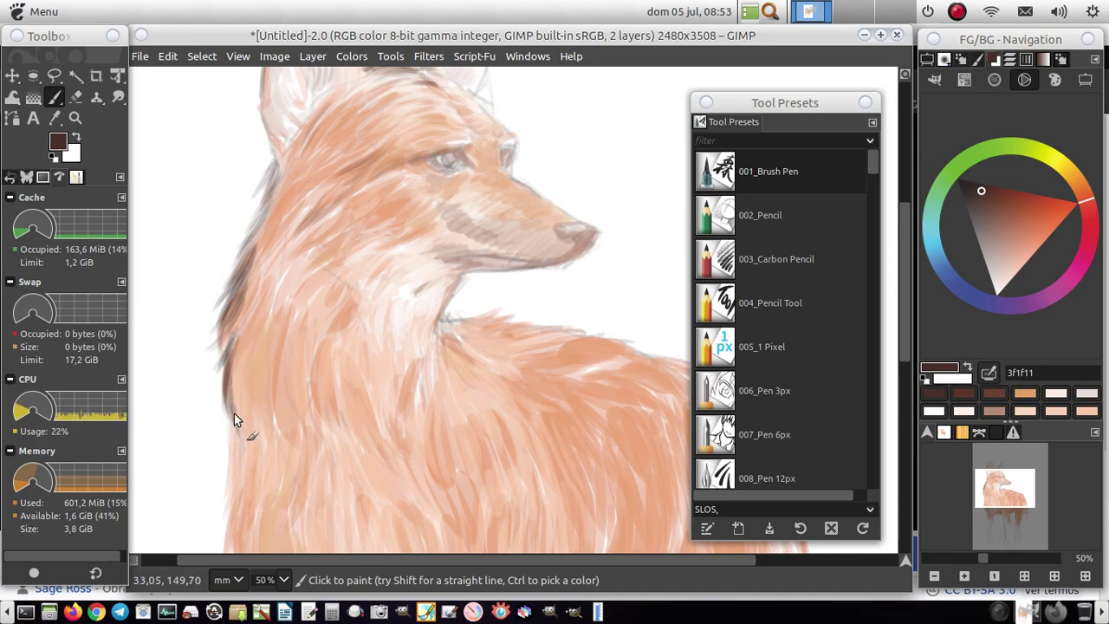
pyautogui.moveTo(476, 315)
pyautogui.mouseDown()
pyautogui.moveTo(441, 322)
pyautogui.moveTo(500, 313)
pyautogui.moveTo(444, 337)
pyautogui.moveTo(534, 345)
pyautogui.mouseUp()
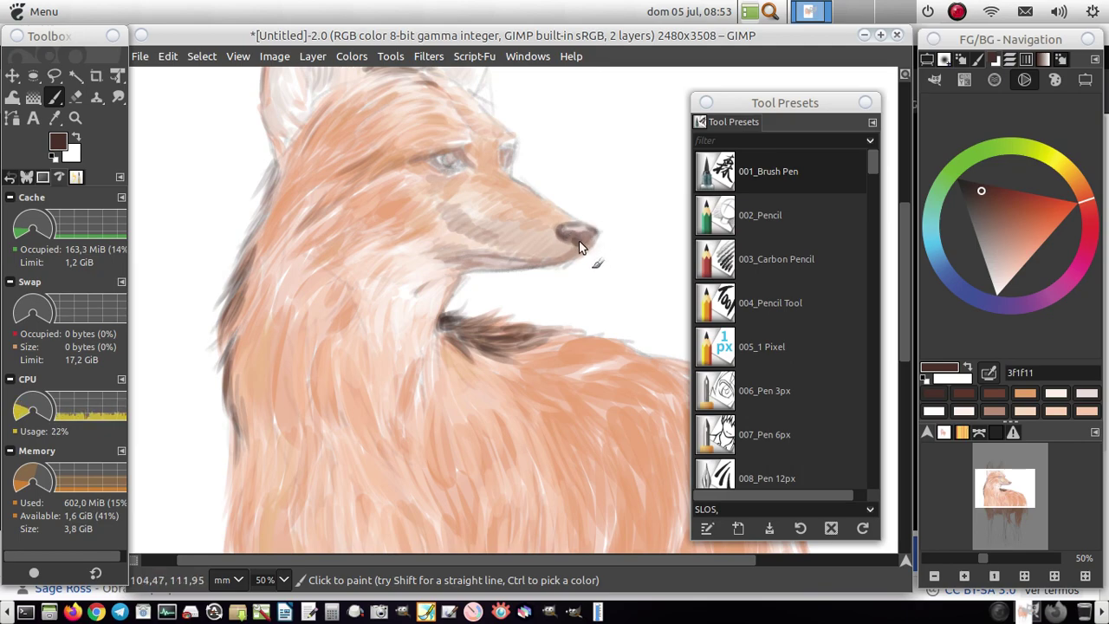
# Step: Paint the nose a darker brown and darken the eye to define the pupil
pyautogui.moveTo(568, 236)
pyautogui.mouseDown()
pyautogui.moveTo(580, 232)
pyautogui.moveTo(464, 253)
pyautogui.mouseUp()
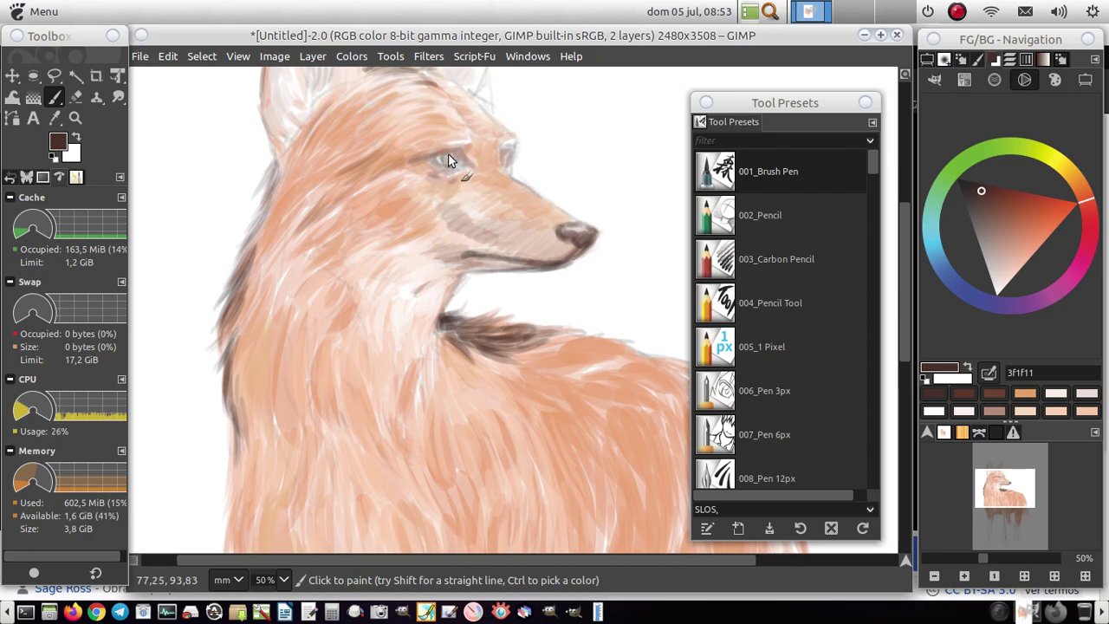
pyautogui.moveTo(447, 156); pyautogui.dragTo(452, 166)
pyautogui.click(975, 187)
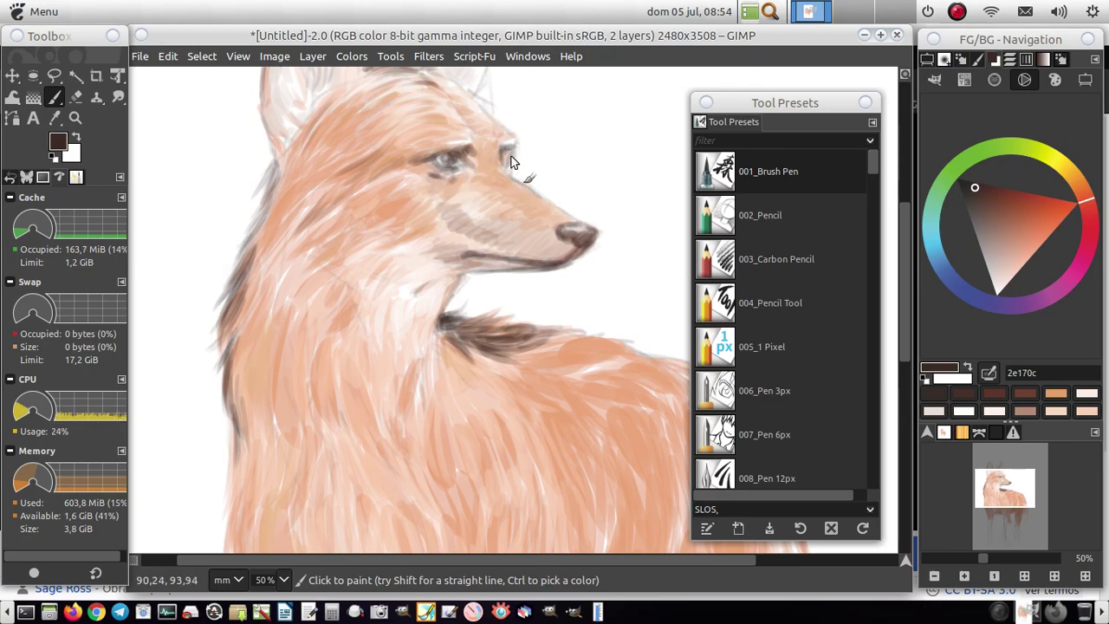
pyautogui.scroll(-1, 974, 60)
# Step: Paint a dark fur stroke down the wolf's left neck edge
pyautogui.scroll(-1, 974, 61)
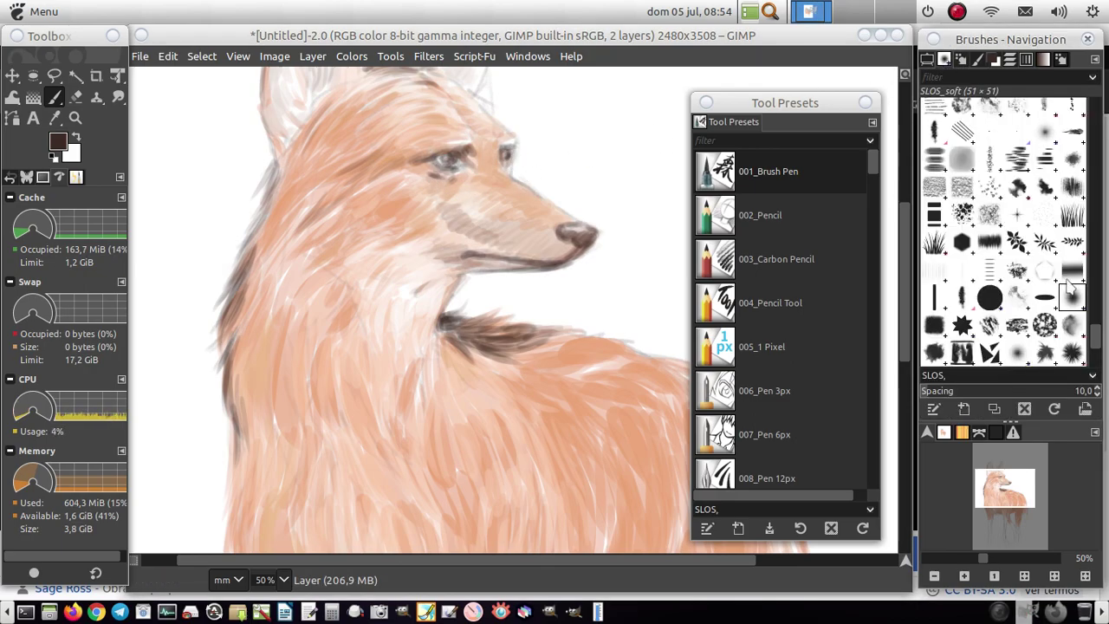
pyautogui.scroll(1, 974, 61)
pyautogui.scroll(2, 974, 60)
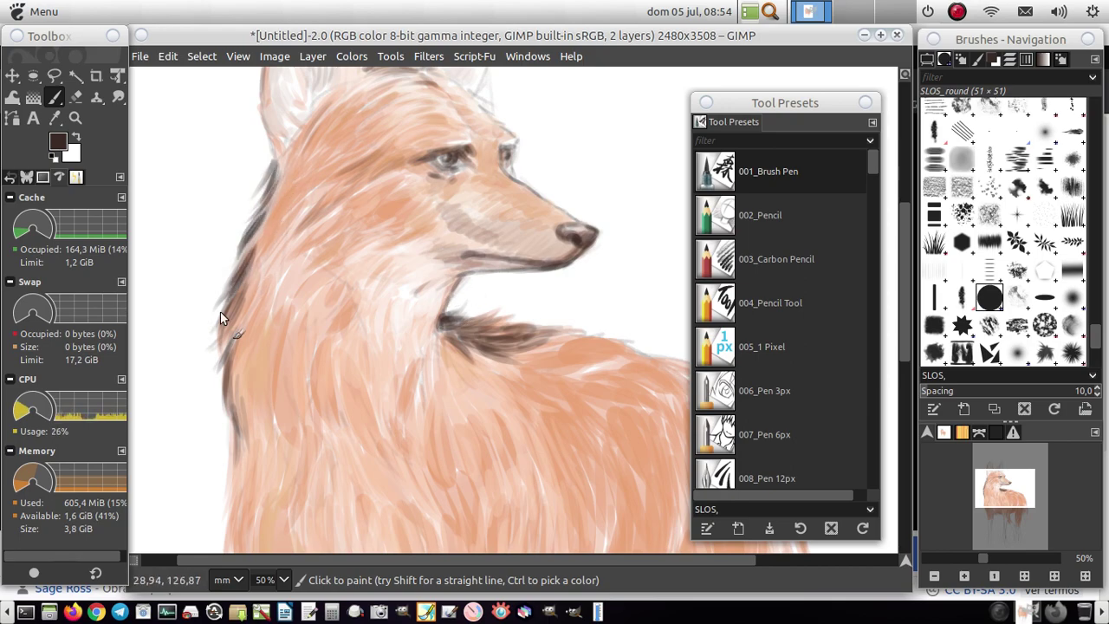
pyautogui.moveTo(233, 353); pyautogui.dragTo(235, 424)
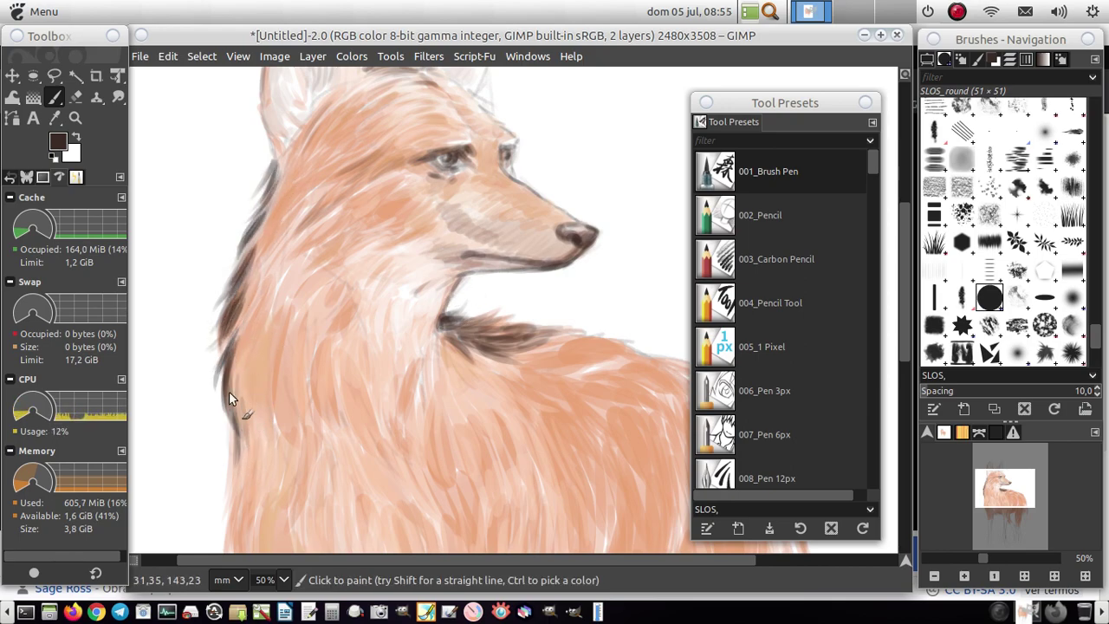
# Step: Switch to the SLOS_soft brush and set the paint colour to reddish brown 833c1e
pyautogui.click(754, 168)
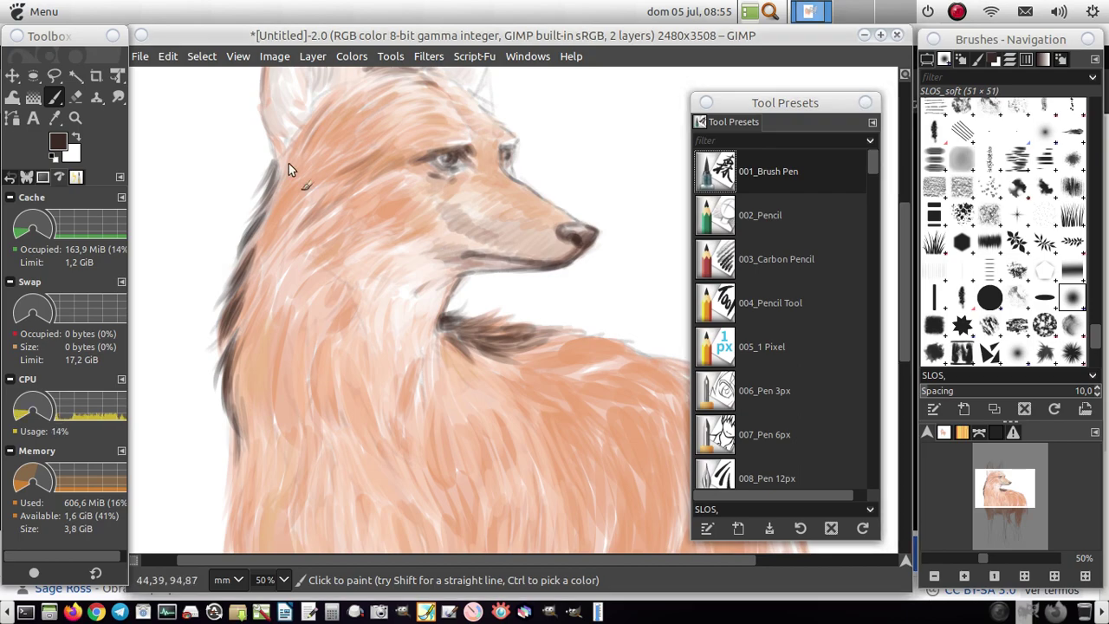
pyautogui.click(1042, 58)
pyautogui.click(1010, 202)
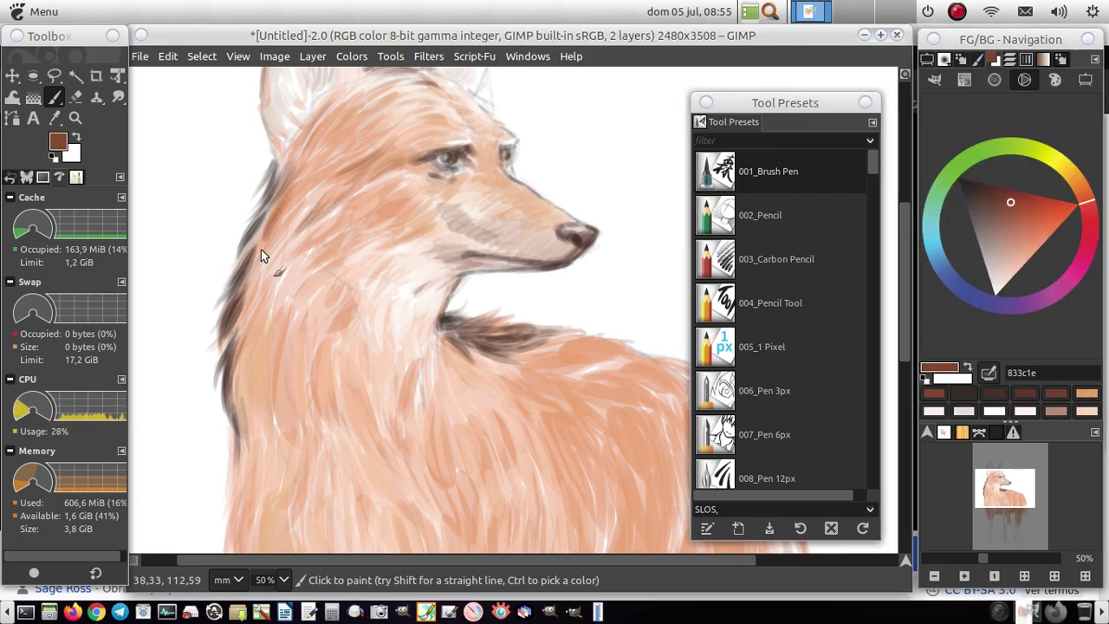
# Step: Paint reddish-brown fur on the neck and chest, and darken the eye with a sampled brown
pyautogui.moveTo(259, 253); pyautogui.dragTo(235, 410)
pyautogui.moveTo(272, 338)
pyautogui.mouseDown()
pyautogui.moveTo(270, 426)
pyautogui.moveTo(299, 438)
pyautogui.mouseUp()
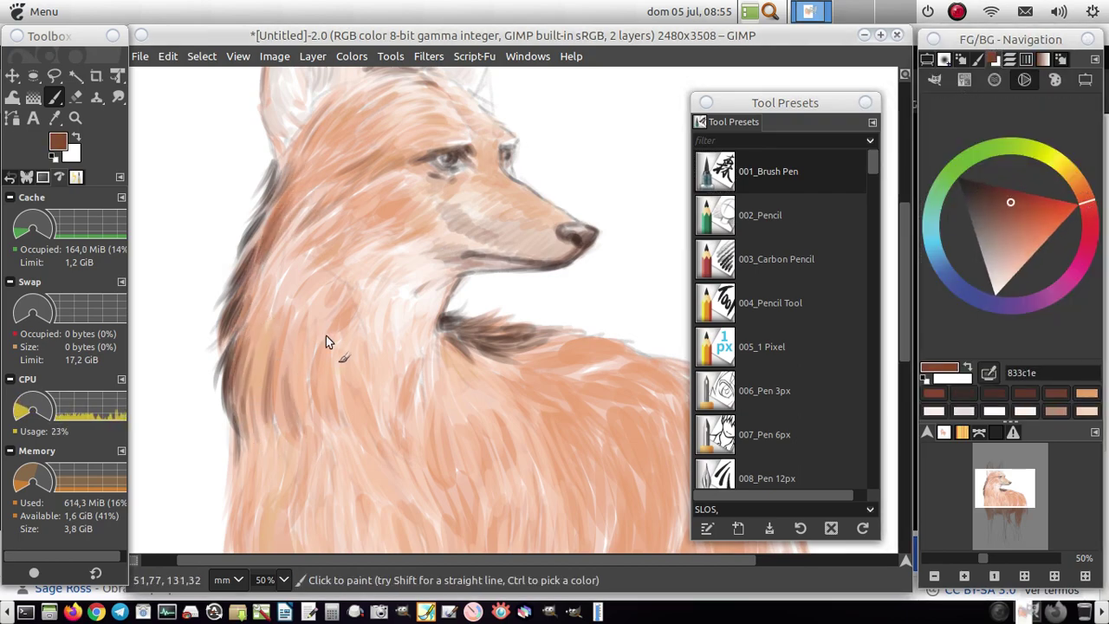
pyautogui.moveTo(310, 371); pyautogui.dragTo(344, 428)
pyautogui.moveTo(465, 181)
pyautogui.mouseDown()
pyautogui.moveTo(481, 203)
pyautogui.moveTo(470, 190)
pyautogui.mouseUp()
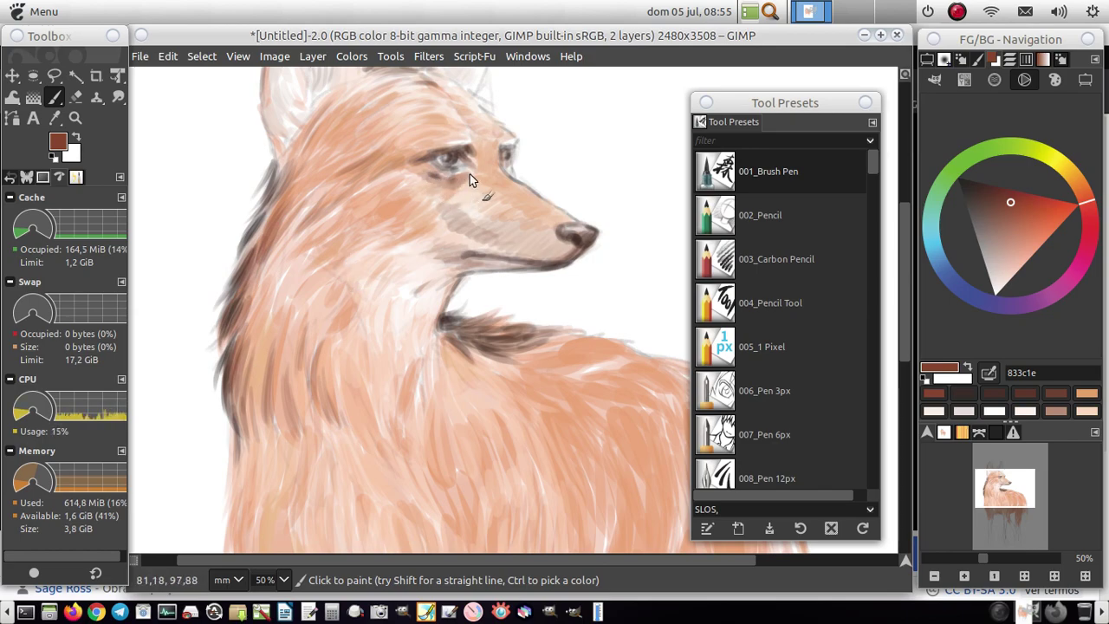
pyautogui.keyDown('ctrl'); pyautogui.click(454, 159); pyautogui.keyUp('ctrl')
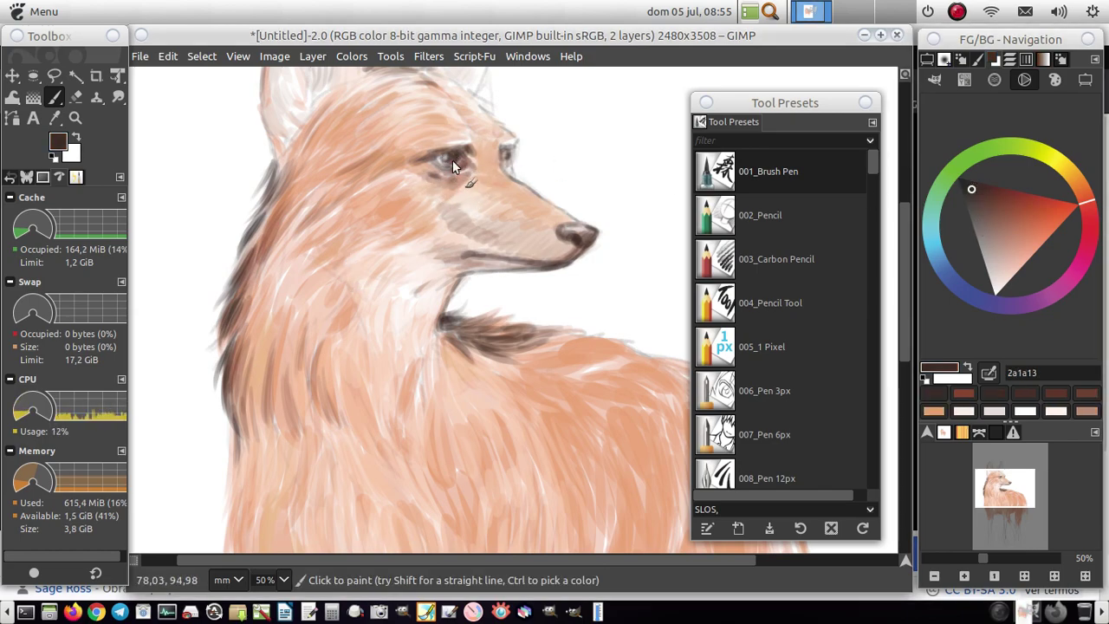
pyautogui.moveTo(442, 163); pyautogui.dragTo(456, 166)
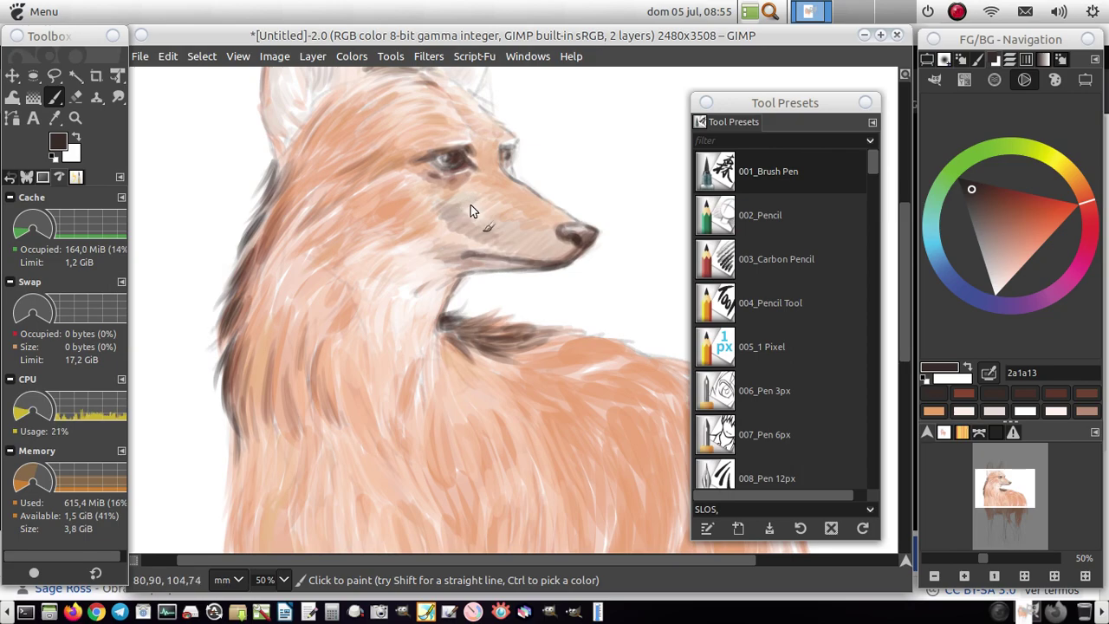
# Step: Darken the mouth line, the mane patch, the left ear edge and the lower muzzle and jaw
pyautogui.moveTo(568, 244); pyautogui.dragTo(528, 253)
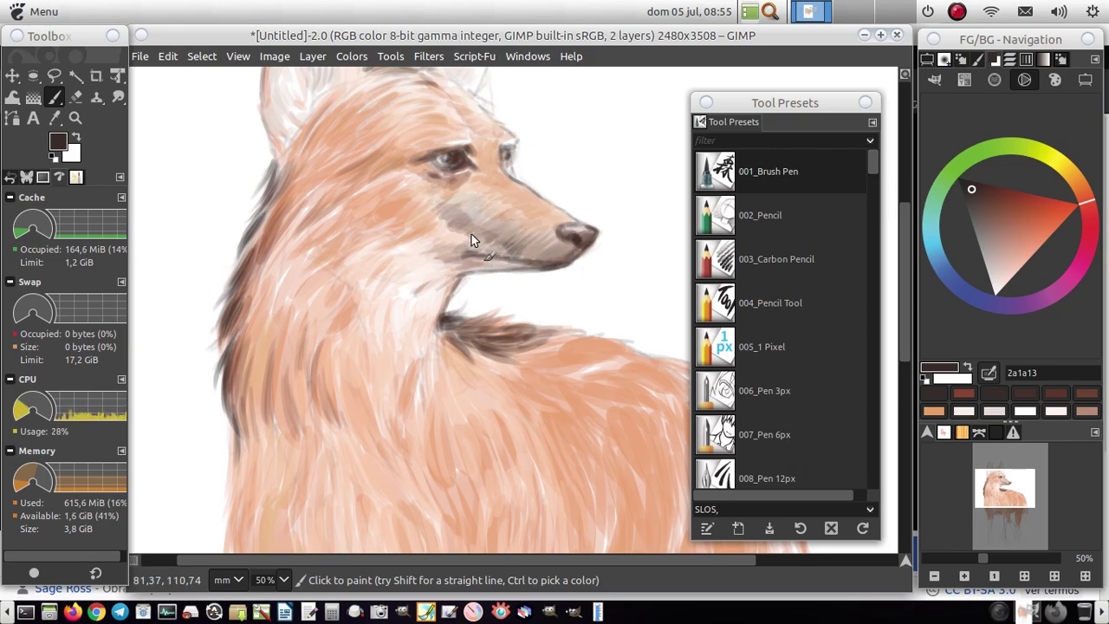
pyautogui.moveTo(501, 334); pyautogui.dragTo(459, 341)
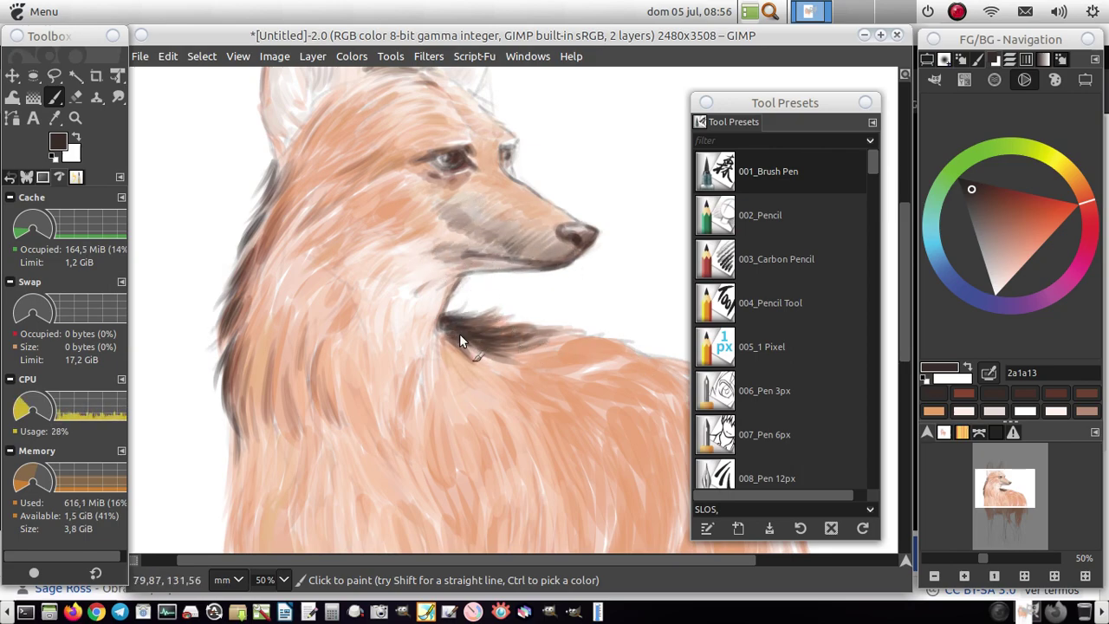
pyautogui.scroll(2, 596, 341)
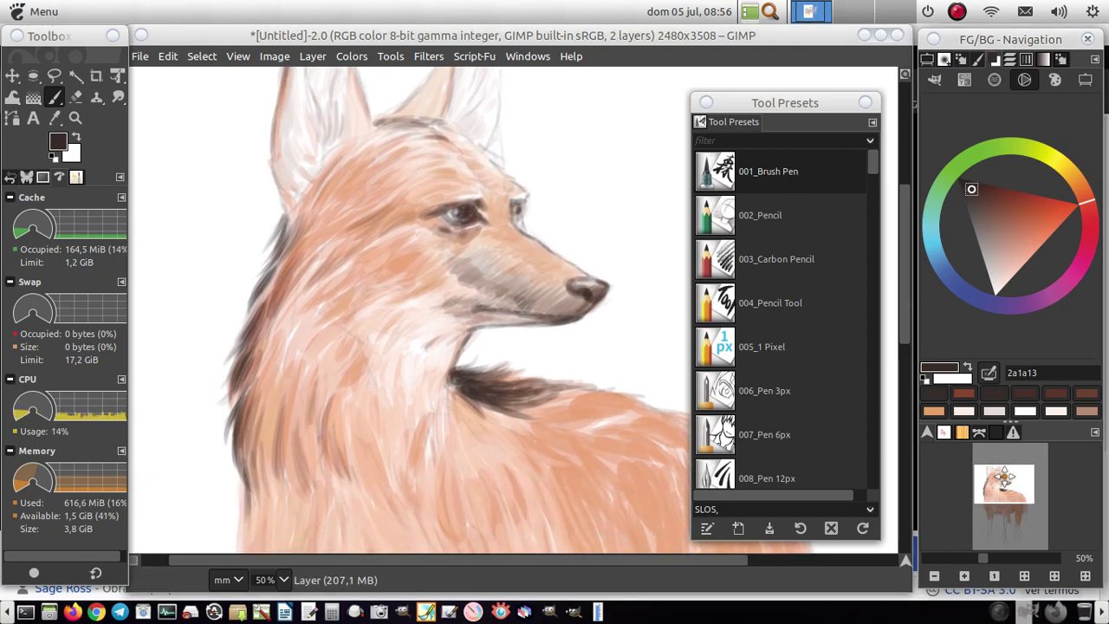
pyautogui.keyDown('ctrl'); pyautogui.click(292, 179); pyautogui.keyUp('ctrl')
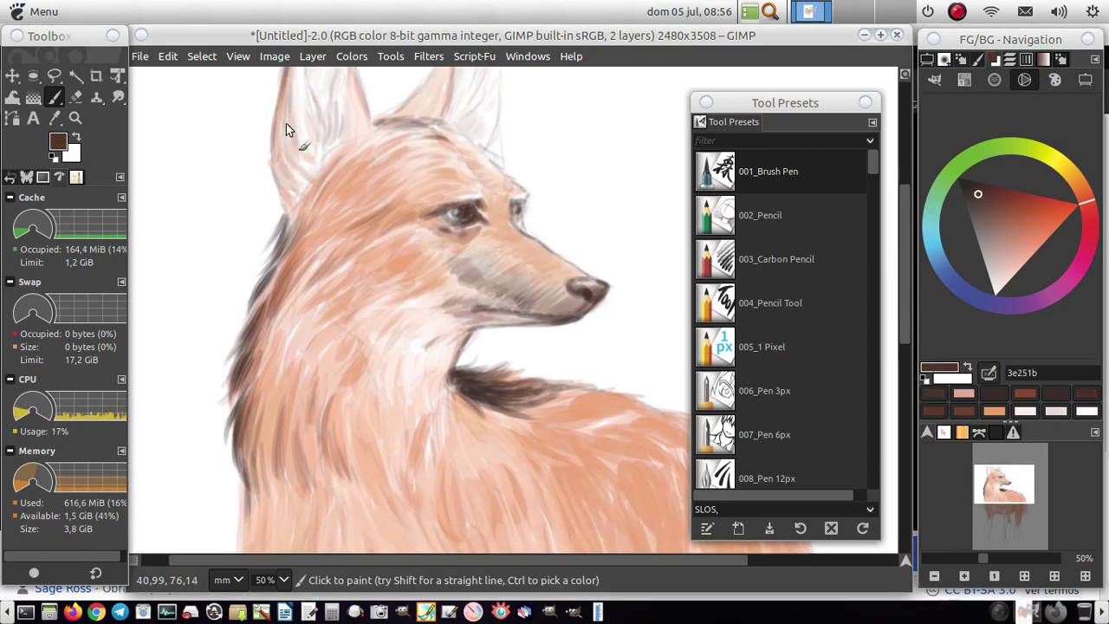
pyautogui.moveTo(287, 121)
pyautogui.mouseDown()
pyautogui.moveTo(308, 181)
pyautogui.moveTo(289, 229)
pyautogui.mouseUp()
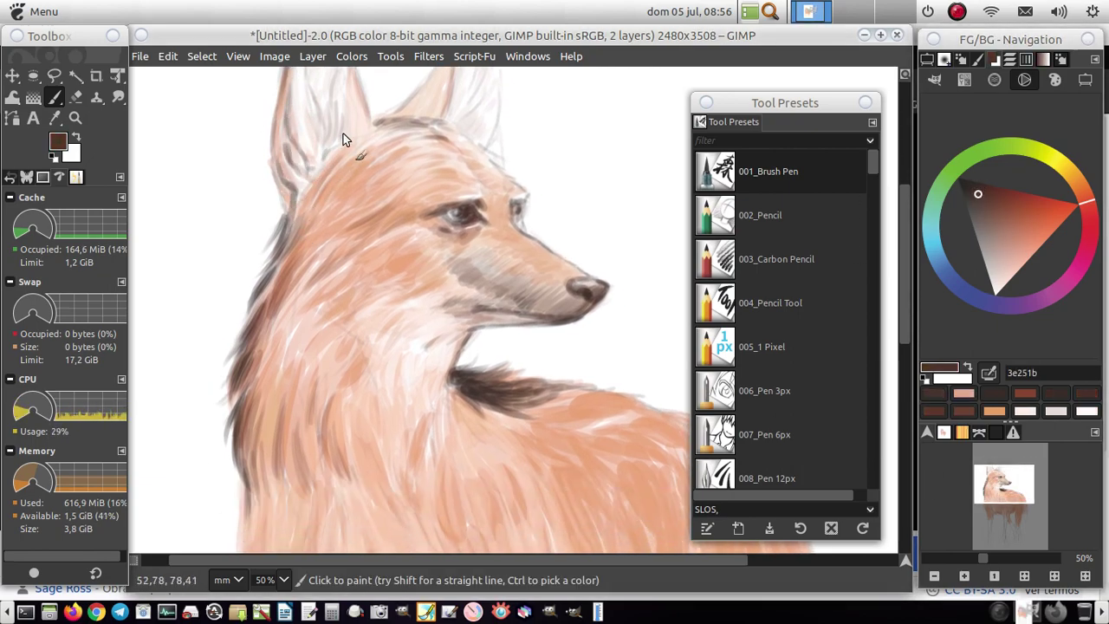
pyautogui.hscroll(1, 452, 217)
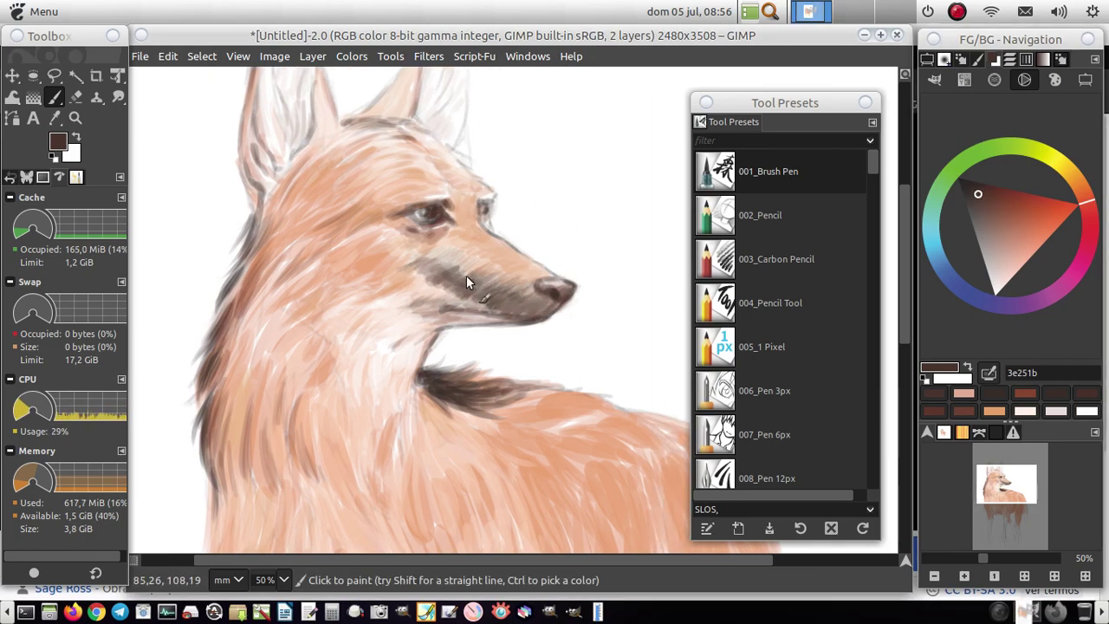
pyautogui.moveTo(447, 335)
pyautogui.mouseDown()
pyautogui.moveTo(421, 308)
pyautogui.moveTo(470, 331)
pyautogui.moveTo(438, 311)
pyautogui.moveTo(417, 353)
pyautogui.moveTo(381, 373)
pyautogui.moveTo(327, 339)
pyautogui.moveTo(367, 339)
pyautogui.mouseUp()
# Step: Lay brown 994c2c hair strokes along the body and down the chest
pyautogui.keyDown('ctrl'); pyautogui.click(606, 327); pyautogui.keyUp('ctrl')
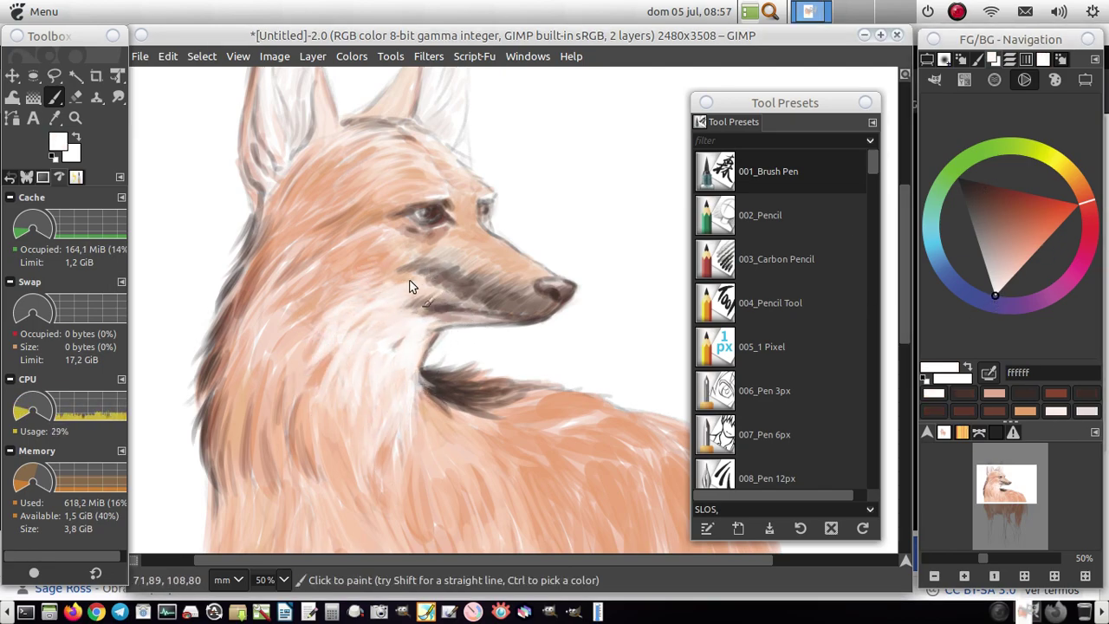
pyautogui.scroll(-5, 410, 286)
pyautogui.keyDown('ctrl'); pyautogui.click(532, 172); pyautogui.keyUp('ctrl')
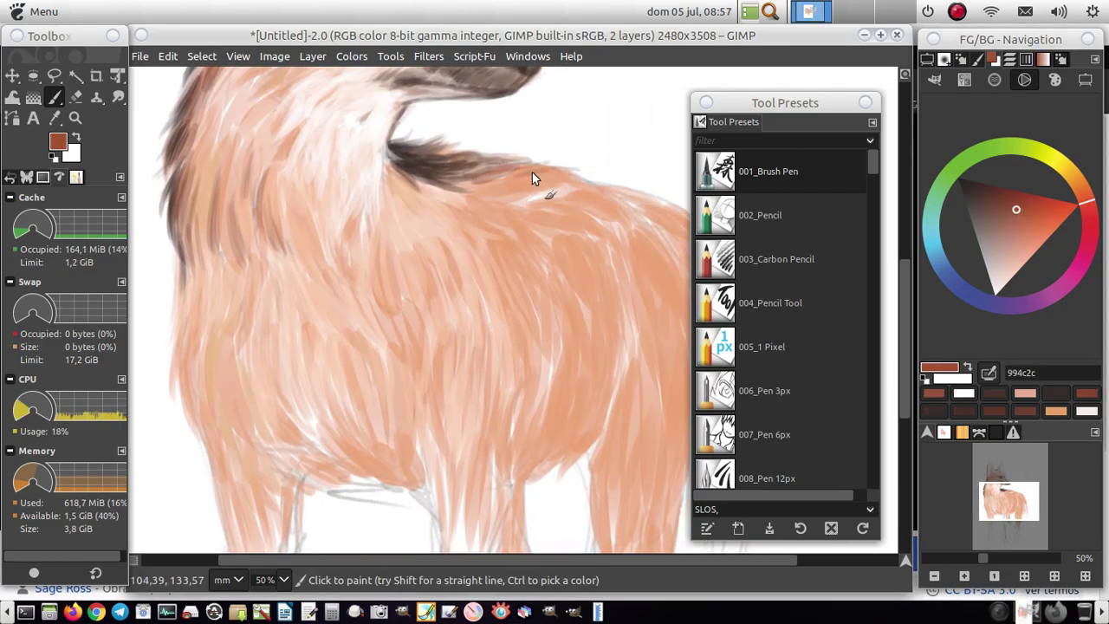
pyautogui.moveTo(394, 165); pyautogui.dragTo(408, 230)
pyautogui.moveTo(294, 239)
pyautogui.mouseDown()
pyautogui.moveTo(376, 441)
pyautogui.moveTo(435, 468)
pyautogui.moveTo(306, 408)
pyautogui.moveTo(391, 463)
pyautogui.moveTo(243, 404)
pyautogui.moveTo(261, 454)
pyautogui.mouseUp()
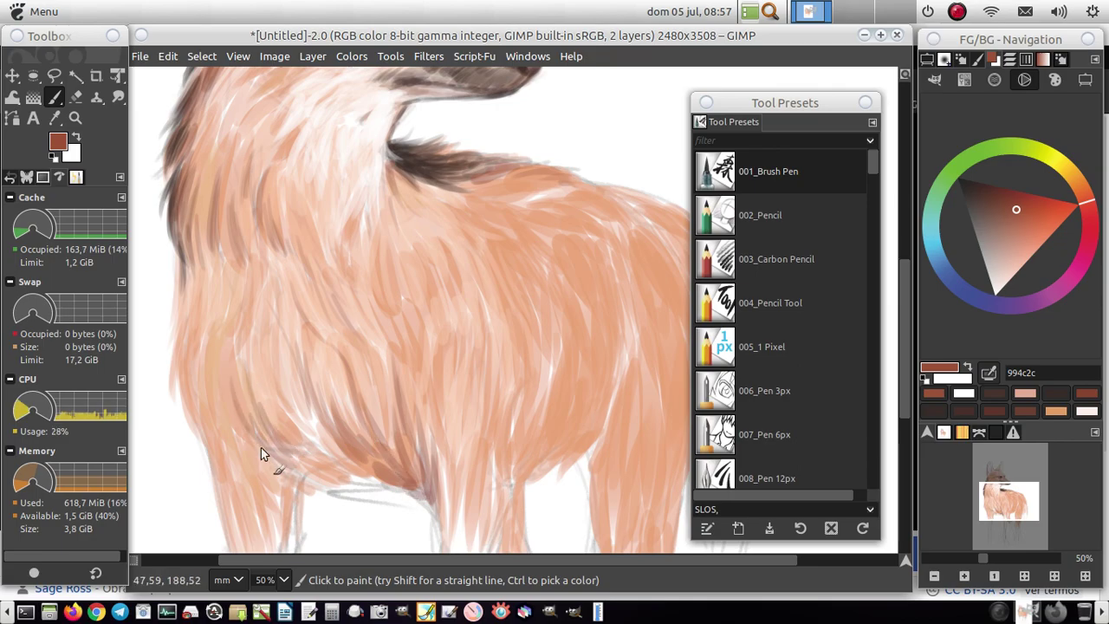
pyautogui.moveTo(314, 477)
pyautogui.mouseDown()
pyautogui.moveTo(364, 477)
pyautogui.moveTo(437, 520)
pyautogui.mouseUp()
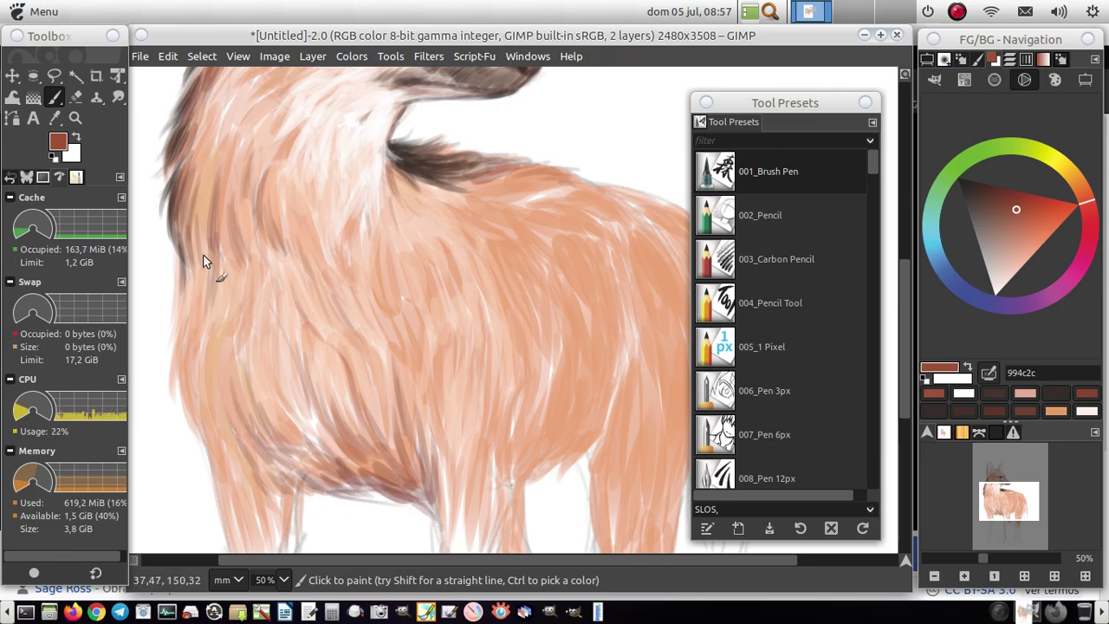
# Step: Add brown strokes on the left fur edge, the left leg and the middle leg
pyautogui.moveTo(206, 255)
pyautogui.mouseDown()
pyautogui.moveTo(182, 355)
pyautogui.moveTo(227, 422)
pyautogui.mouseUp()
pyautogui.scroll(-5, 665, 431)
pyautogui.moveTo(333, 392)
pyautogui.mouseDown()
pyautogui.moveTo(342, 347)
pyautogui.moveTo(363, 374)
pyautogui.moveTo(401, 324)
pyautogui.moveTo(344, 429)
pyautogui.moveTo(388, 280)
pyautogui.moveTo(416, 336)
pyautogui.mouseUp()
pyautogui.moveTo(1016, 518); pyautogui.dragTo(1012, 529)
pyautogui.moveTo(512, 228); pyautogui.dragTo(537, 260)
pyautogui.moveTo(555, 178)
pyautogui.mouseDown()
pyautogui.moveTo(500, 230)
pyautogui.moveTo(487, 462)
pyautogui.mouseUp()
# Step: Paint darker brown strokes down the front legs and the lower hind legs
pyautogui.click(944, 58)
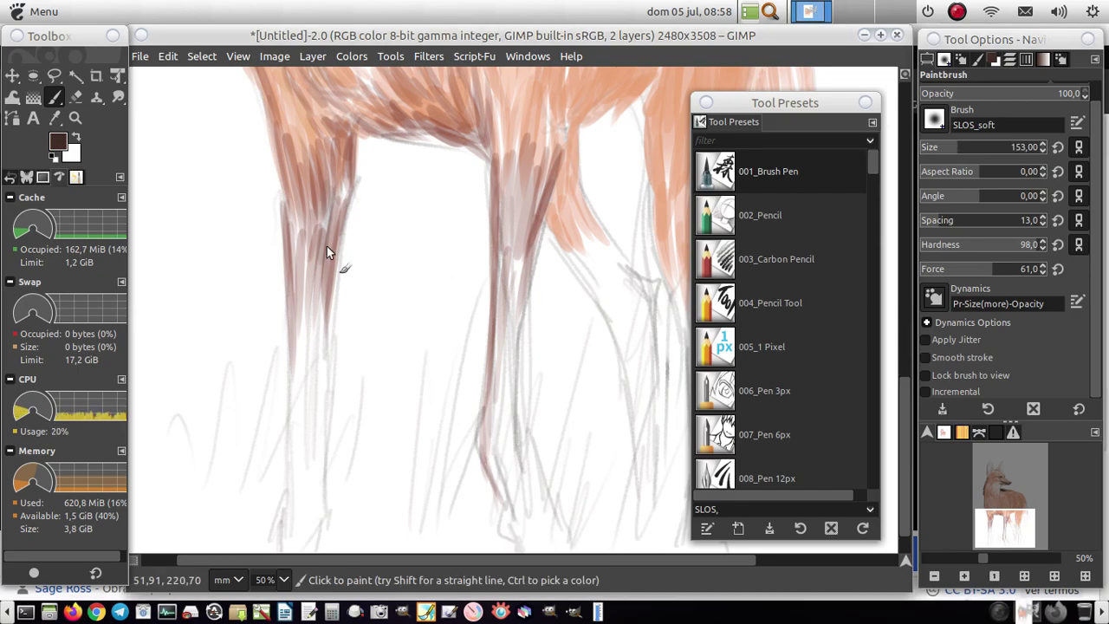
pyautogui.moveTo(326, 246)
pyautogui.mouseDown()
pyautogui.moveTo(298, 295)
pyautogui.moveTo(324, 323)
pyautogui.moveTo(298, 470)
pyautogui.moveTo(313, 449)
pyautogui.moveTo(322, 230)
pyautogui.moveTo(300, 341)
pyautogui.moveTo(300, 220)
pyautogui.moveTo(349, 196)
pyautogui.moveTo(338, 268)
pyautogui.mouseUp()
pyautogui.moveTo(530, 231)
pyautogui.mouseDown()
pyautogui.moveTo(511, 271)
pyautogui.moveTo(561, 168)
pyautogui.moveTo(495, 411)
pyautogui.moveTo(506, 490)
pyautogui.moveTo(534, 524)
pyautogui.mouseUp()
pyautogui.moveTo(567, 246)
pyautogui.mouseDown()
pyautogui.moveTo(564, 237)
pyautogui.moveTo(598, 232)
pyautogui.moveTo(610, 305)
pyautogui.moveTo(639, 288)
pyautogui.moveTo(619, 329)
pyautogui.moveTo(664, 485)
pyautogui.mouseUp()
pyautogui.hscroll(5, 425, 243)
pyautogui.moveTo(425, 295)
pyautogui.mouseDown()
pyautogui.moveTo(449, 417)
pyautogui.moveTo(437, 345)
pyautogui.moveTo(439, 493)
pyautogui.moveTo(421, 344)
pyautogui.mouseUp()
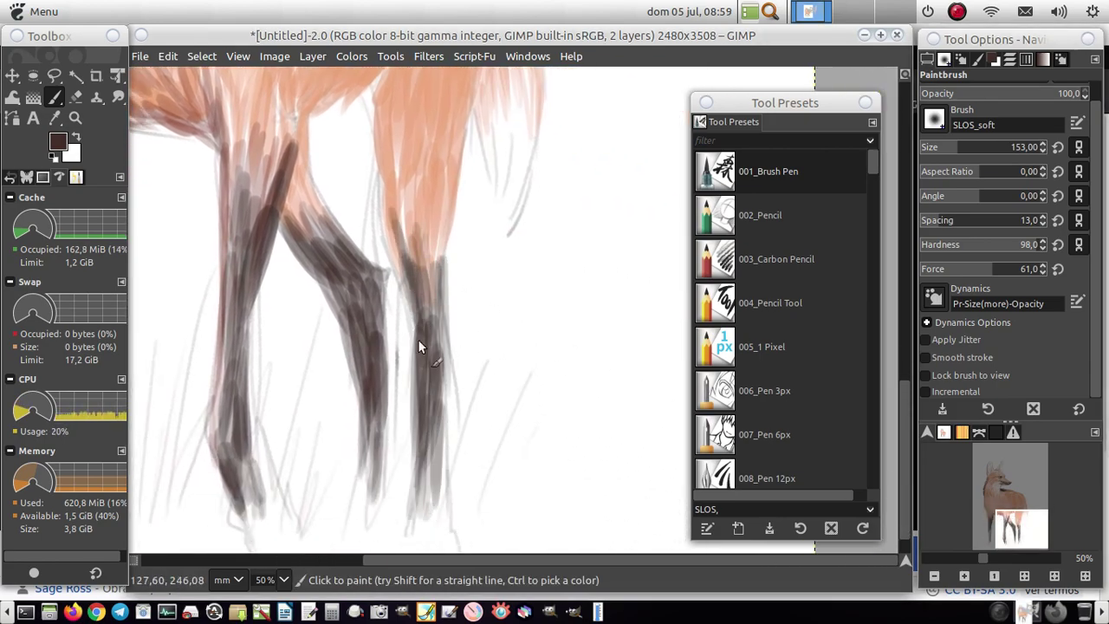
pyautogui.moveTo(1012, 522); pyautogui.dragTo(1011, 501)
pyautogui.click(1044, 59)
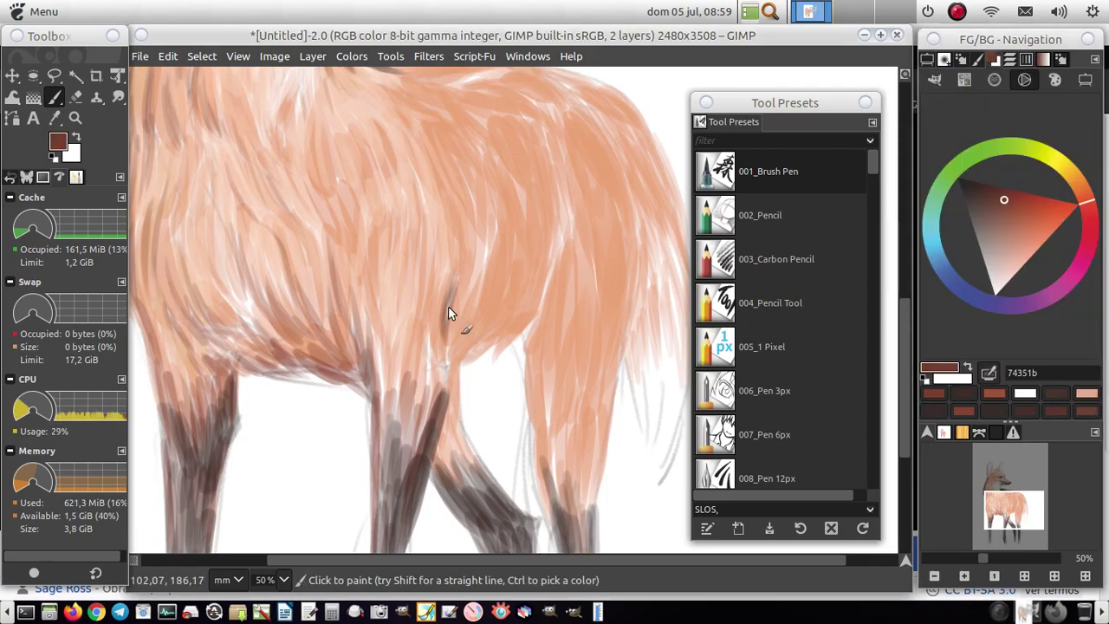
# Step: Add a dark hind-leg stroke, then light orange d37f5d fur on the lower flank and front leg
pyautogui.moveTo(449, 356); pyautogui.dragTo(439, 507)
pyautogui.click(974, 227)
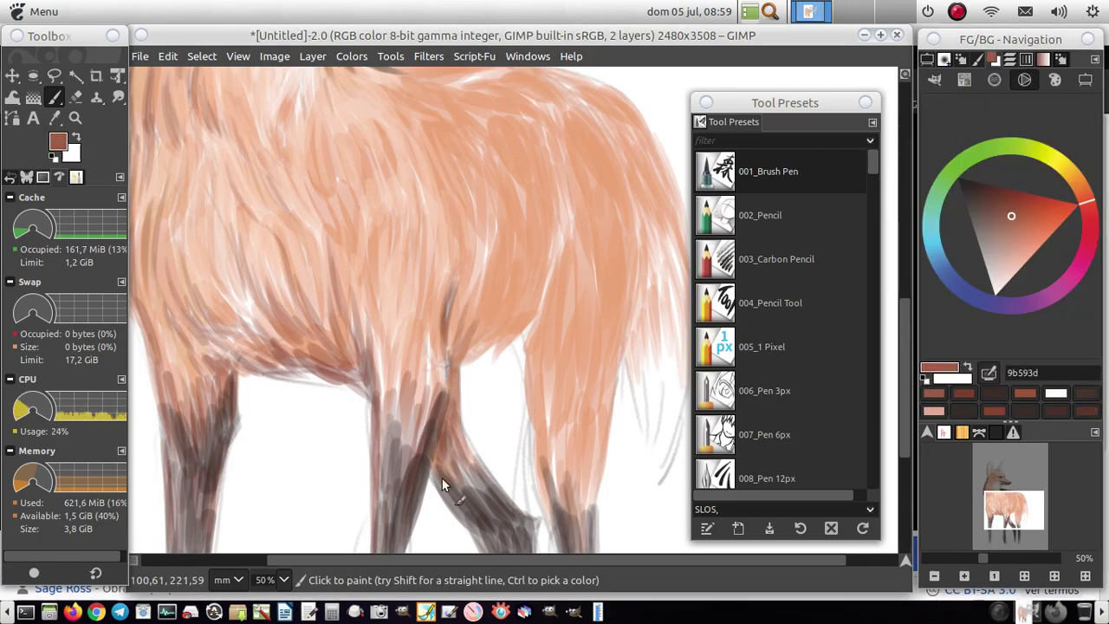
pyautogui.click(1027, 232)
pyautogui.moveTo(641, 372)
pyautogui.mouseDown()
pyautogui.moveTo(641, 256)
pyautogui.moveTo(607, 425)
pyautogui.mouseUp()
pyautogui.moveTo(572, 212); pyautogui.dragTo(524, 303)
pyautogui.moveTo(518, 260)
pyautogui.mouseDown()
pyautogui.moveTo(507, 347)
pyautogui.moveTo(473, 364)
pyautogui.mouseUp()
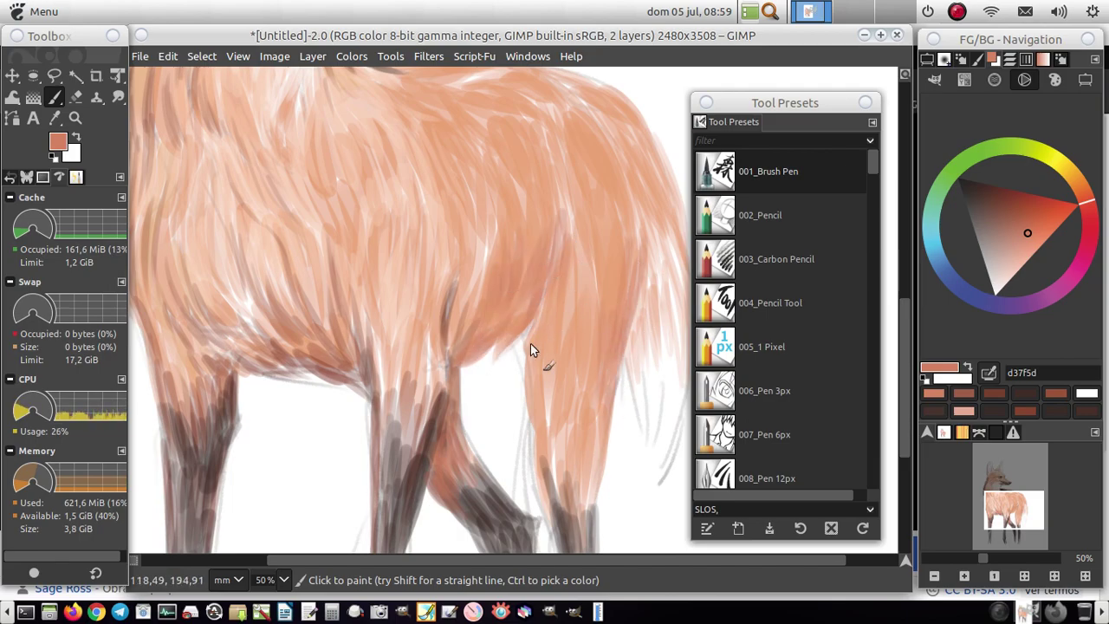
pyautogui.moveTo(539, 316); pyautogui.dragTo(529, 338)
pyautogui.moveTo(531, 399)
pyautogui.mouseDown()
pyautogui.moveTo(566, 436)
pyautogui.moveTo(578, 399)
pyautogui.mouseUp()
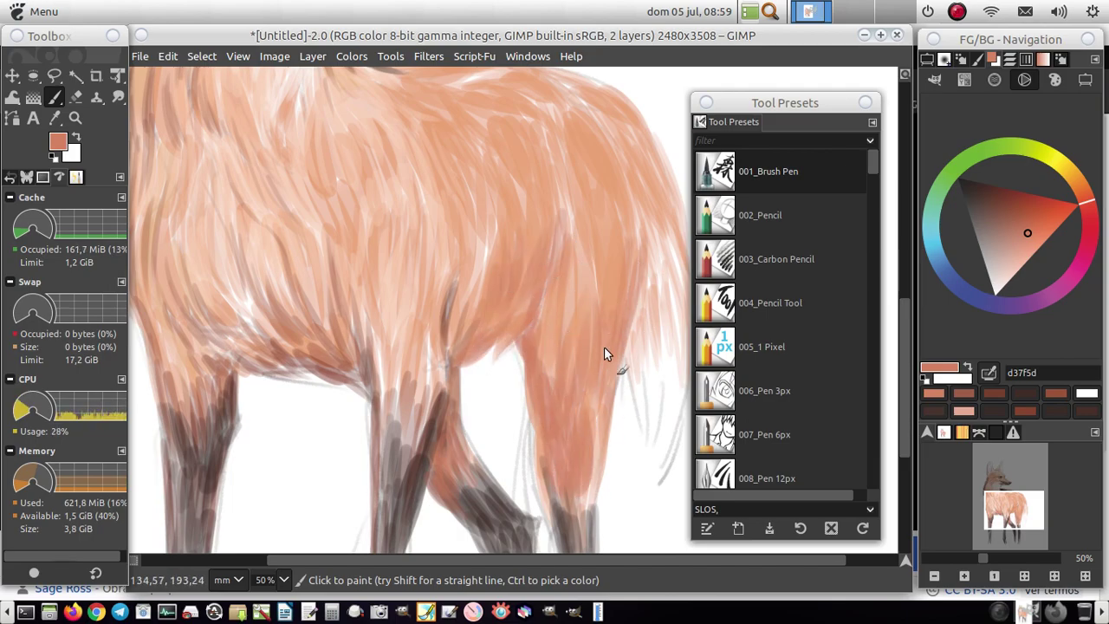
pyautogui.moveTo(604, 347); pyautogui.dragTo(589, 498)
pyautogui.moveTo(595, 454); pyautogui.dragTo(607, 546)
pyautogui.moveTo(515, 192); pyautogui.dragTo(485, 252)
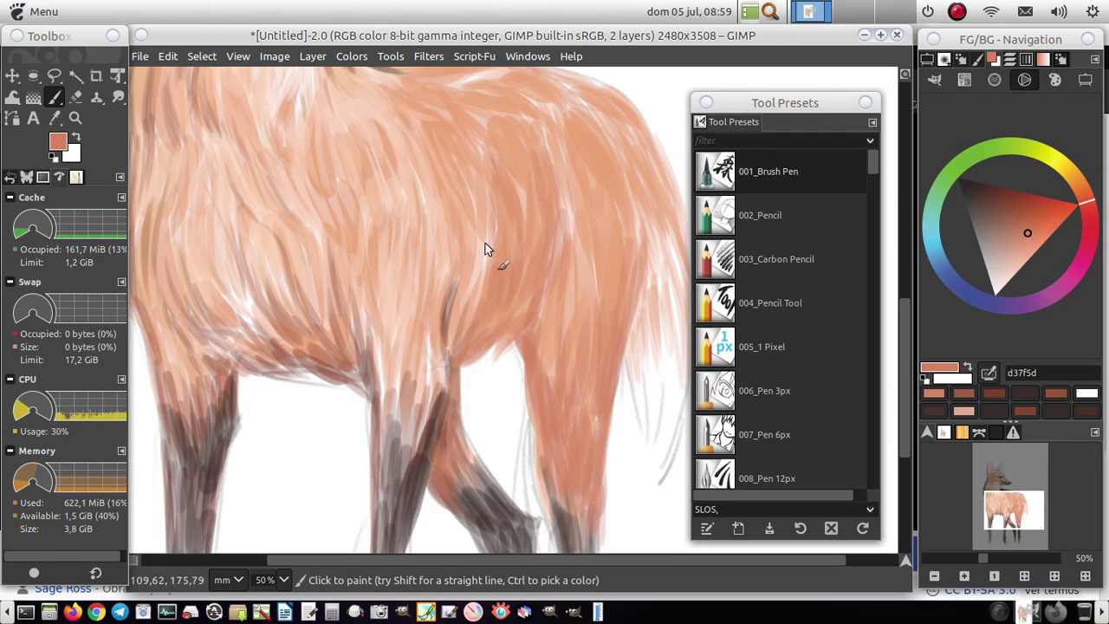
pyautogui.moveTo(477, 204)
pyautogui.mouseDown()
pyautogui.moveTo(455, 165)
pyautogui.moveTo(438, 277)
pyautogui.mouseUp()
# Step: Continue orange fur strokes across the flank, above the hind leg and on the middle leg
pyautogui.moveTo(489, 242); pyautogui.dragTo(485, 303)
pyautogui.moveTo(363, 203); pyautogui.dragTo(364, 246)
pyautogui.moveTo(351, 316); pyautogui.dragTo(373, 368)
pyautogui.moveTo(325, 241); pyautogui.dragTo(298, 286)
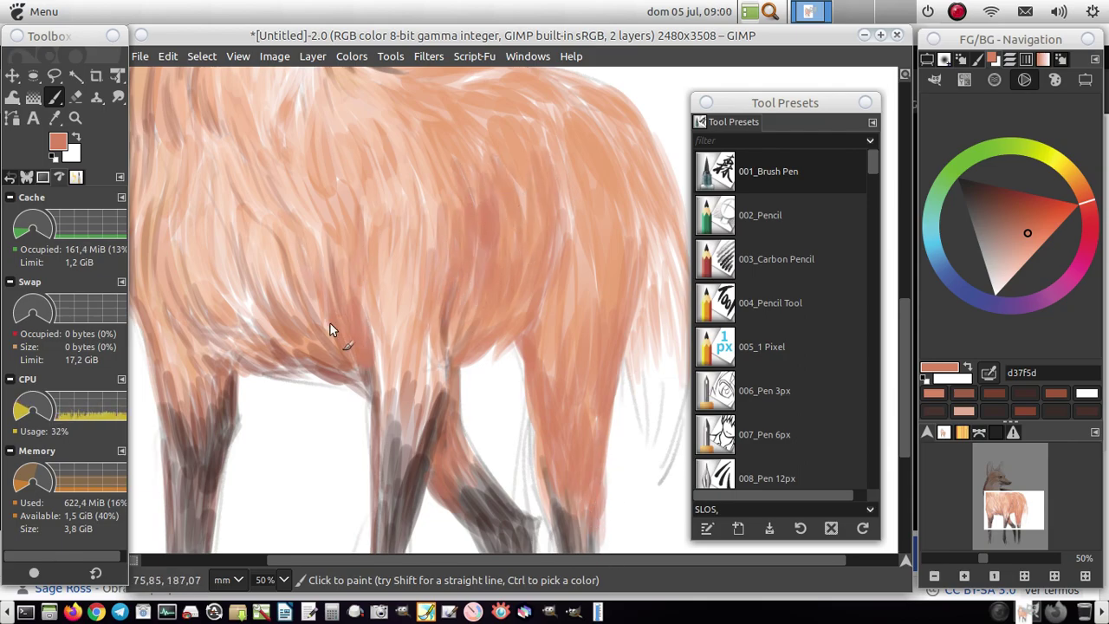
pyautogui.moveTo(255, 177); pyautogui.dragTo(286, 186)
pyautogui.moveTo(222, 152); pyautogui.dragTo(213, 232)
pyautogui.moveTo(218, 86); pyautogui.dragTo(207, 112)
pyautogui.moveTo(209, 198); pyautogui.dragTo(204, 255)
pyautogui.moveTo(227, 221); pyautogui.dragTo(251, 311)
pyautogui.moveTo(232, 198)
pyautogui.mouseDown()
pyautogui.moveTo(256, 265)
pyautogui.moveTo(208, 337)
pyautogui.mouseUp()
pyautogui.moveTo(203, 253); pyautogui.dragTo(221, 338)
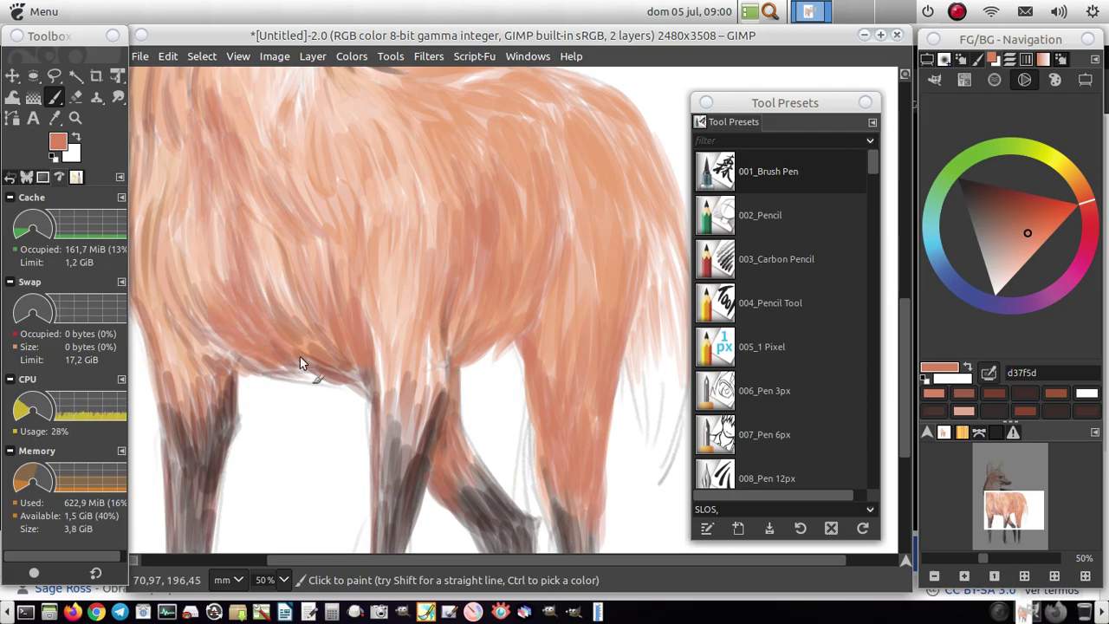
pyautogui.moveTo(172, 260); pyautogui.dragTo(186, 291)
pyautogui.moveTo(385, 277)
pyautogui.mouseDown()
pyautogui.moveTo(382, 353)
pyautogui.moveTo(447, 386)
pyautogui.mouseUp()
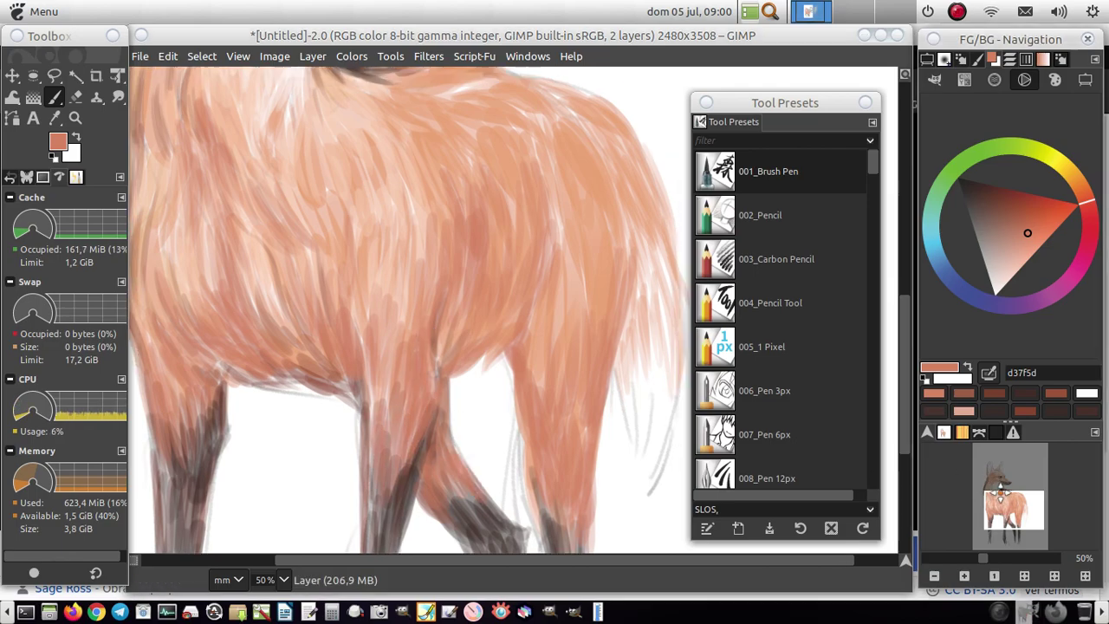
# Step: Paint darker red-brown b66543 fur strokes on the chest and along its left edge
pyautogui.scroll(5, 381, 446)
pyautogui.hscroll(-3, 332, 420)
pyautogui.keyDown('ctrl'); pyautogui.click(330, 356); pyautogui.keyUp('ctrl')
pyautogui.moveTo(327, 367); pyautogui.dragTo(327, 400)
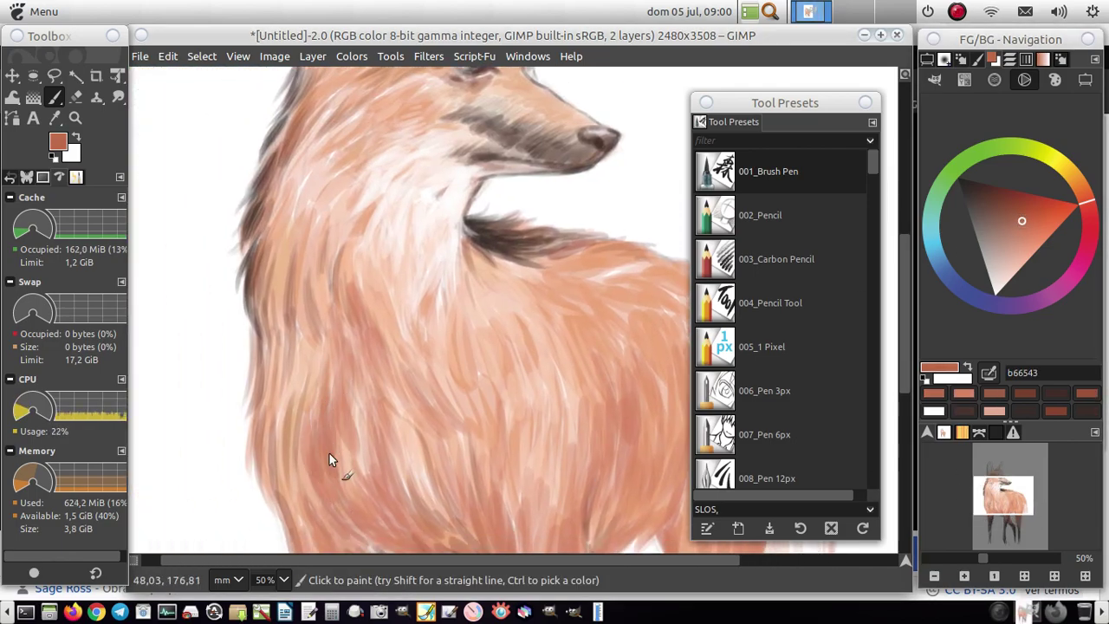
pyautogui.moveTo(309, 500)
pyautogui.mouseDown()
pyautogui.moveTo(288, 510)
pyautogui.moveTo(324, 534)
pyautogui.mouseUp()
pyautogui.moveTo(291, 407); pyautogui.dragTo(293, 299)
pyautogui.moveTo(299, 381); pyautogui.dragTo(294, 294)
pyautogui.moveTo(275, 390); pyautogui.dragTo(260, 312)
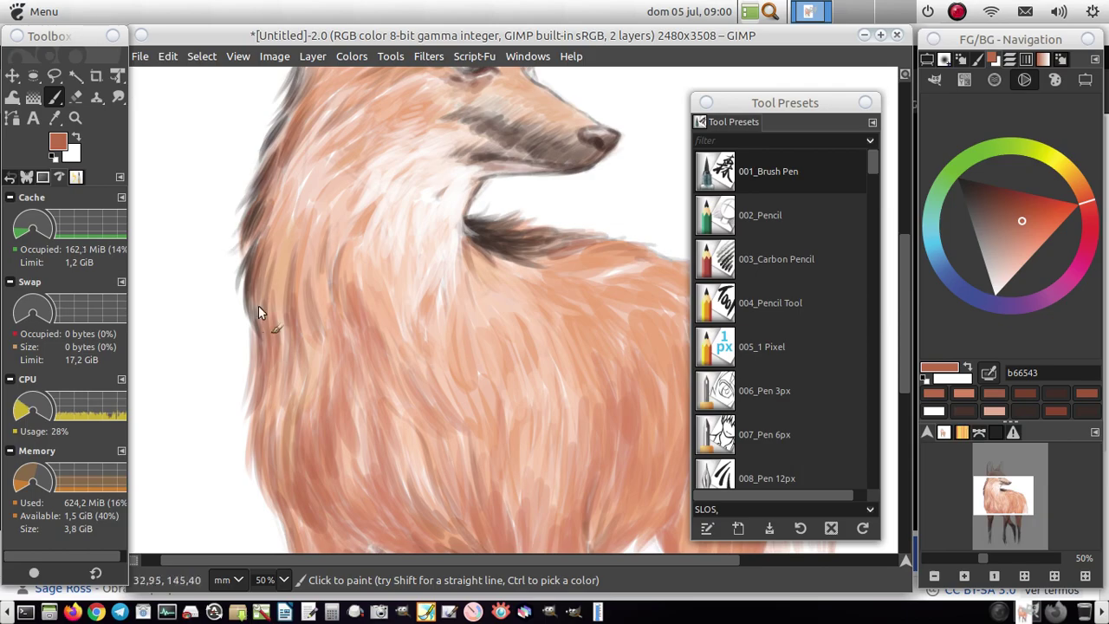
pyautogui.scroll(-5, 476, 206)
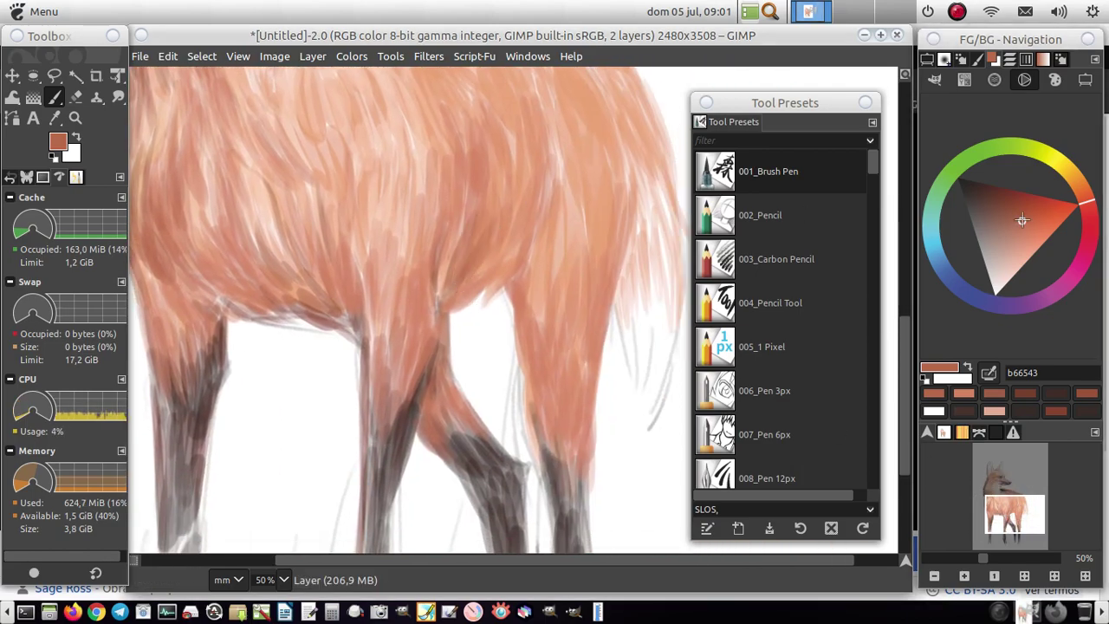
# Step: Pick a deeper red-brown, set the brush to size 87, and stroke fur along the front leg and back
pyautogui.keyDown('ctrl'); pyautogui.click(472, 210); pyautogui.keyUp('ctrl')
pyautogui.click(927, 59)
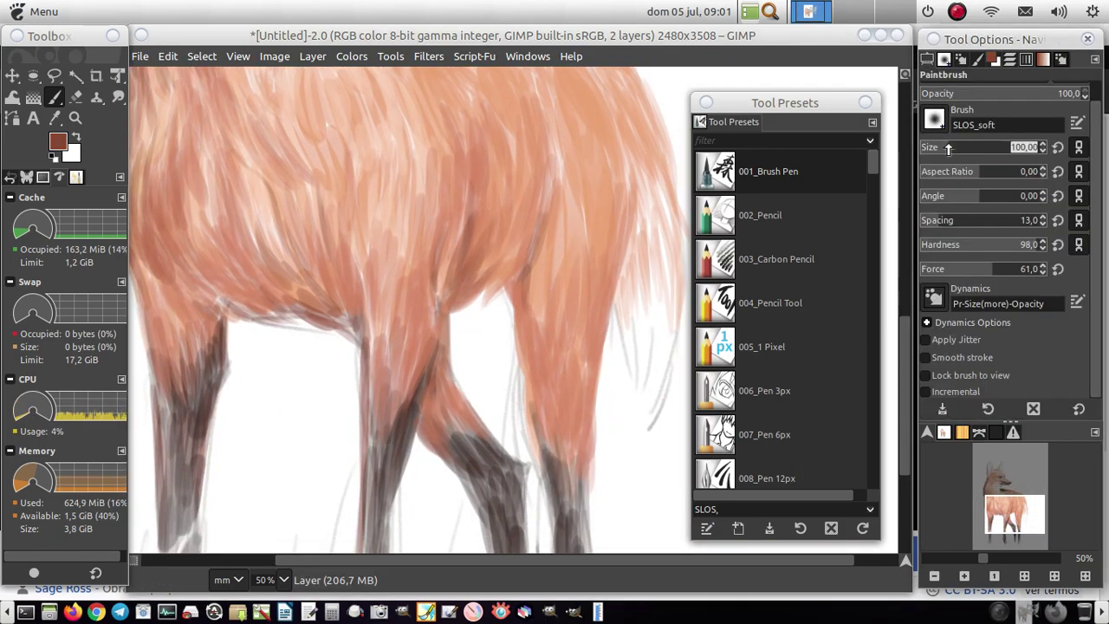
pyautogui.moveTo(511, 275); pyautogui.dragTo(516, 351)
pyautogui.moveTo(514, 303); pyautogui.dragTo(535, 415)
pyautogui.moveTo(608, 357); pyautogui.dragTo(607, 342)
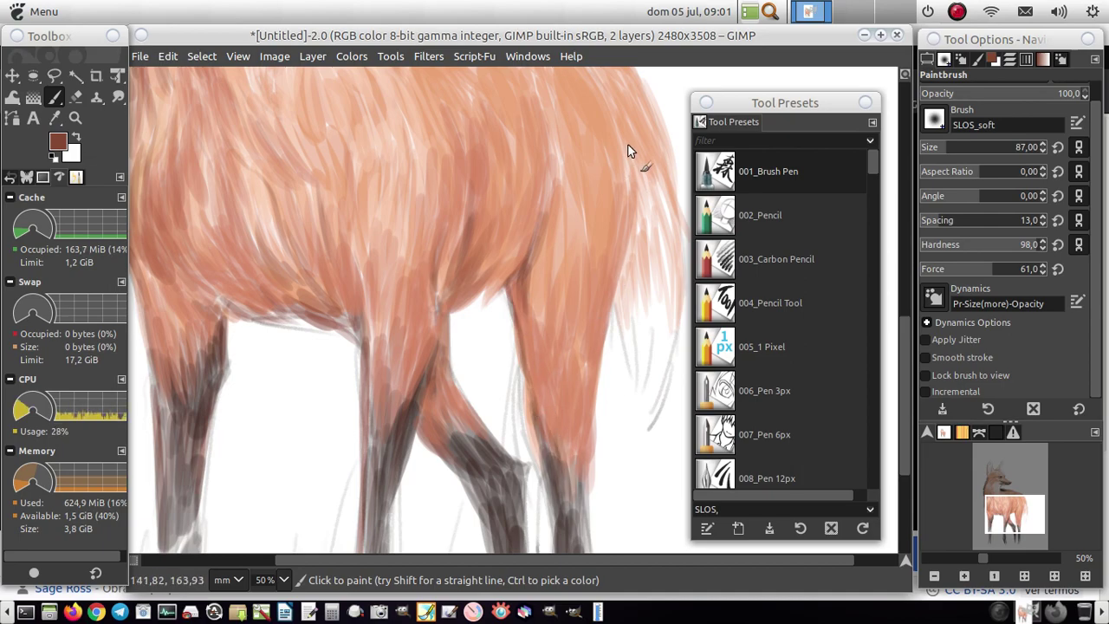
pyautogui.moveTo(633, 163); pyautogui.dragTo(616, 102)
pyautogui.moveTo(611, 329); pyautogui.dragTo(598, 247)
# Step: Paint red-brown fur down the front leg's right edge and darken its upper edge
pyautogui.moveTo(593, 383)
pyautogui.mouseDown()
pyautogui.moveTo(590, 495)
pyautogui.moveTo(589, 460)
pyautogui.mouseUp()
pyautogui.moveTo(589, 520); pyautogui.dragTo(569, 441)
pyautogui.moveTo(587, 386); pyautogui.dragTo(591, 347)
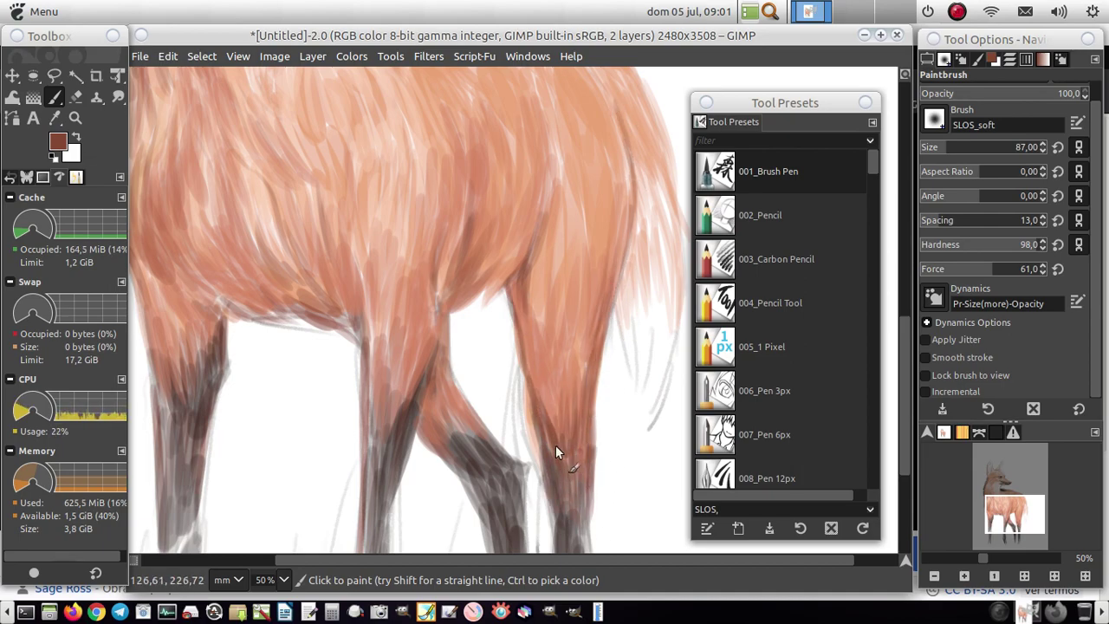
pyautogui.moveTo(523, 324); pyautogui.dragTo(544, 385)
pyautogui.moveTo(549, 305); pyautogui.dragTo(545, 389)
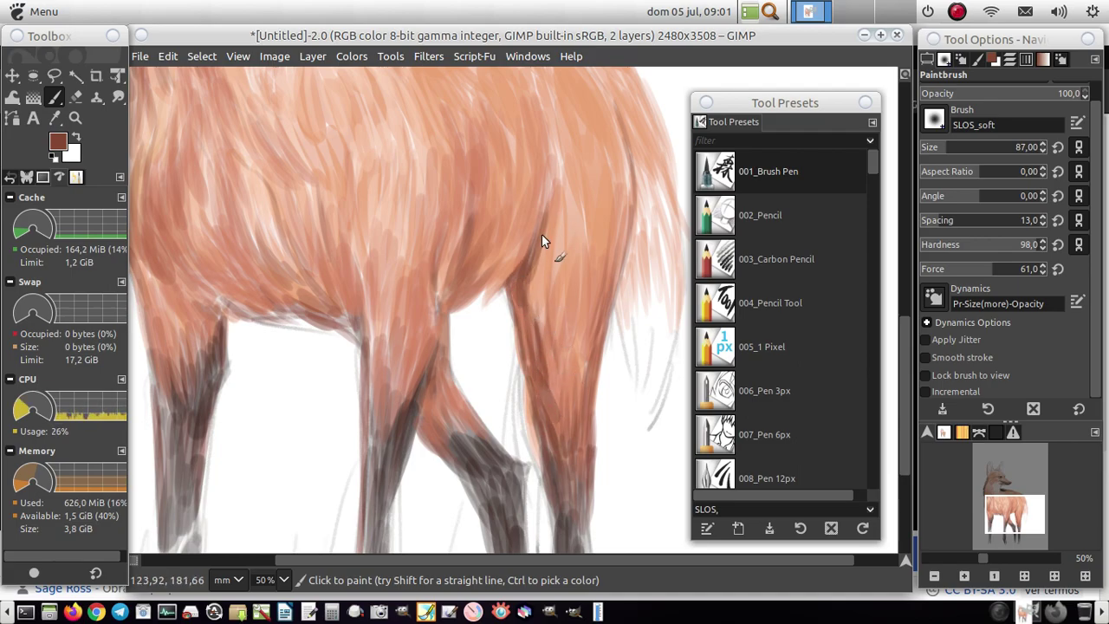
pyautogui.moveTo(542, 240); pyautogui.dragTo(530, 263)
pyautogui.moveTo(545, 163); pyautogui.dragTo(547, 145)
pyautogui.moveTo(532, 241); pyautogui.dragTo(516, 265)
# Step: Add reddish-brown fur to the rear leg and darken the belly underside where it meets it
pyautogui.moveTo(450, 329); pyautogui.dragTo(445, 367)
pyautogui.moveTo(458, 310)
pyautogui.mouseDown()
pyautogui.moveTo(439, 360)
pyautogui.moveTo(445, 340)
pyautogui.mouseUp()
pyautogui.moveTo(371, 258)
pyautogui.mouseDown()
pyautogui.moveTo(362, 320)
pyautogui.moveTo(339, 326)
pyautogui.mouseUp()
pyautogui.moveTo(359, 286); pyautogui.dragTo(322, 336)
pyautogui.moveTo(284, 270)
pyautogui.mouseDown()
pyautogui.moveTo(255, 306)
pyautogui.moveTo(302, 322)
pyautogui.mouseUp()
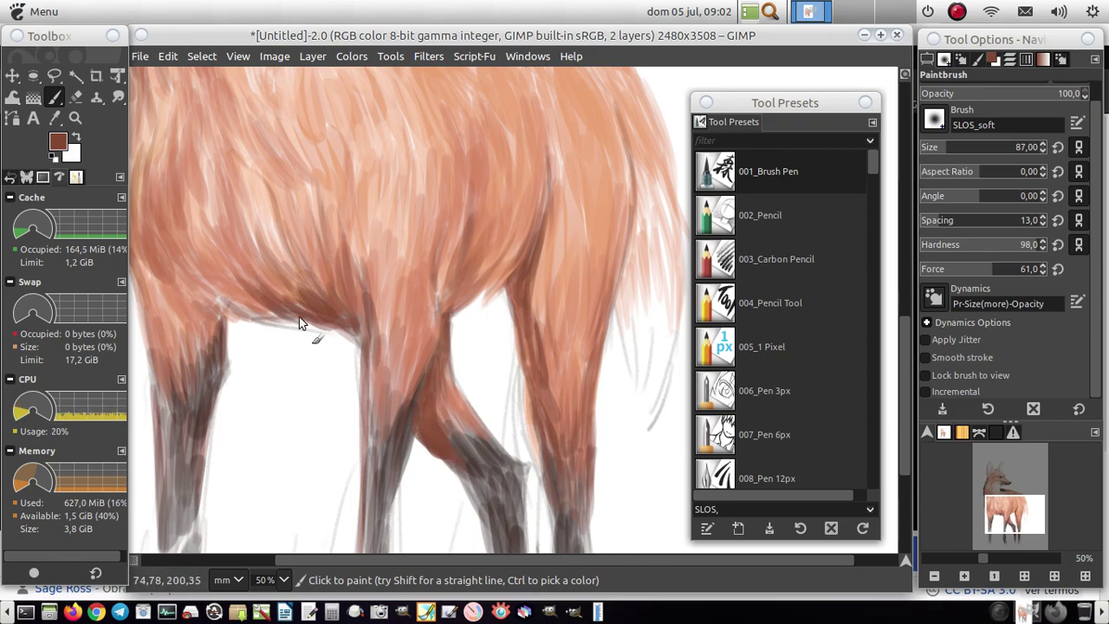
pyautogui.moveTo(466, 227)
pyautogui.mouseDown()
pyautogui.moveTo(471, 186)
pyautogui.moveTo(456, 208)
pyautogui.moveTo(459, 294)
pyautogui.mouseUp()
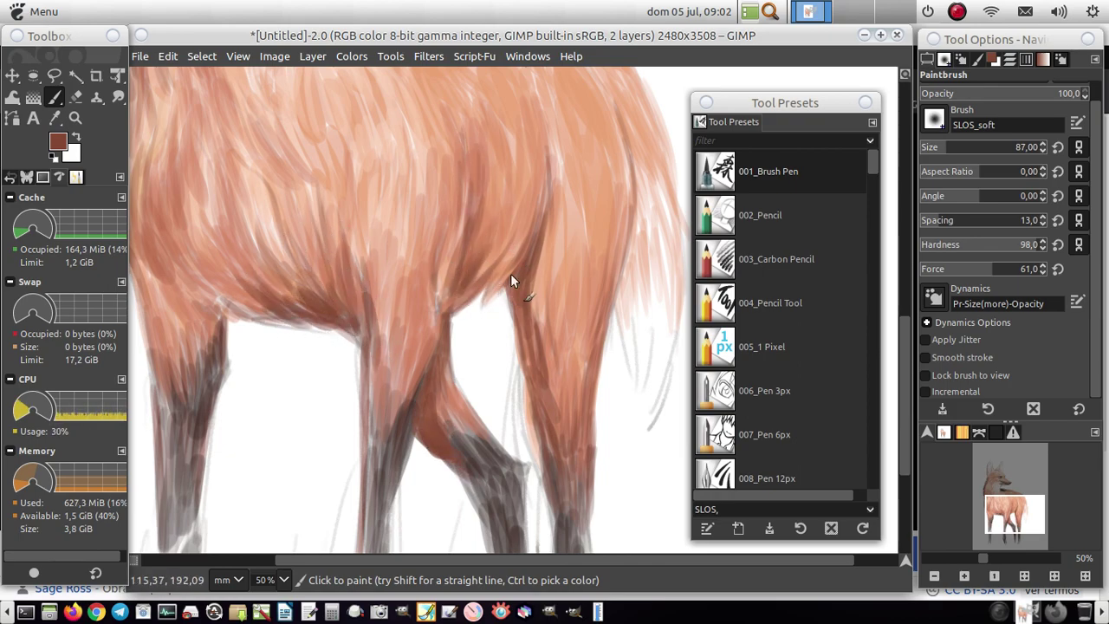
# Step: Add short dark red-brown fur strokes across the flank, belly and left flank
pyautogui.moveTo(503, 142)
pyautogui.mouseDown()
pyautogui.moveTo(482, 97)
pyautogui.moveTo(487, 120)
pyautogui.mouseUp()
pyautogui.moveTo(530, 160); pyautogui.dragTo(537, 95)
pyautogui.moveTo(567, 205); pyautogui.dragTo(565, 179)
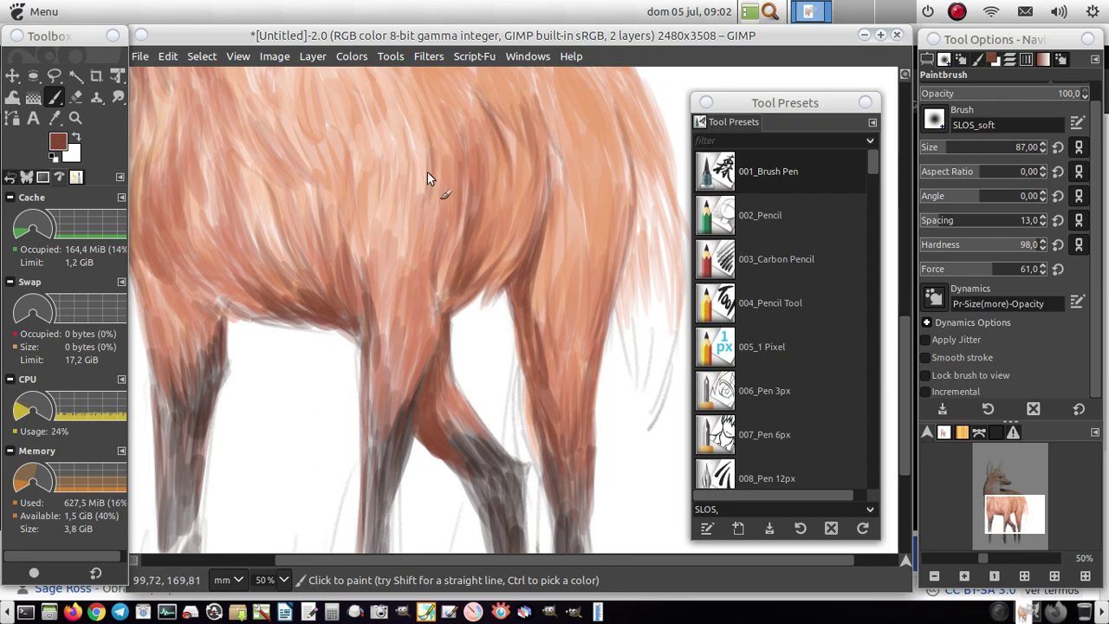
pyautogui.moveTo(425, 246); pyautogui.dragTo(423, 216)
pyautogui.moveTo(360, 237); pyautogui.dragTo(359, 198)
pyautogui.moveTo(341, 192)
pyautogui.mouseDown()
pyautogui.moveTo(338, 168)
pyautogui.moveTo(328, 185)
pyautogui.mouseUp()
pyautogui.moveTo(254, 205); pyautogui.dragTo(275, 166)
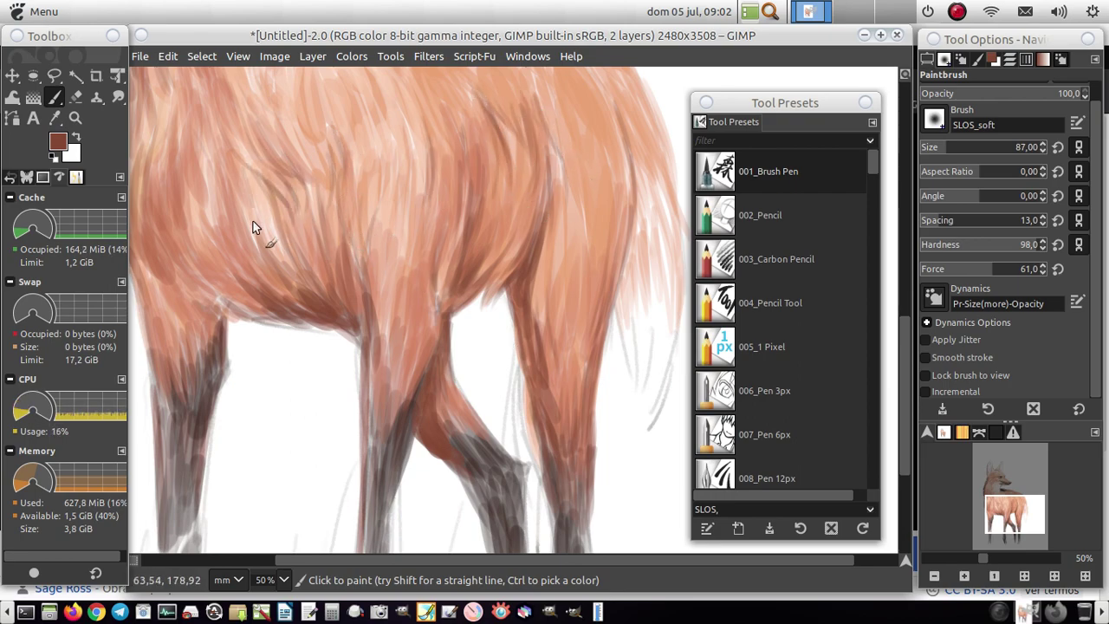
pyautogui.moveTo(206, 216); pyautogui.dragTo(196, 186)
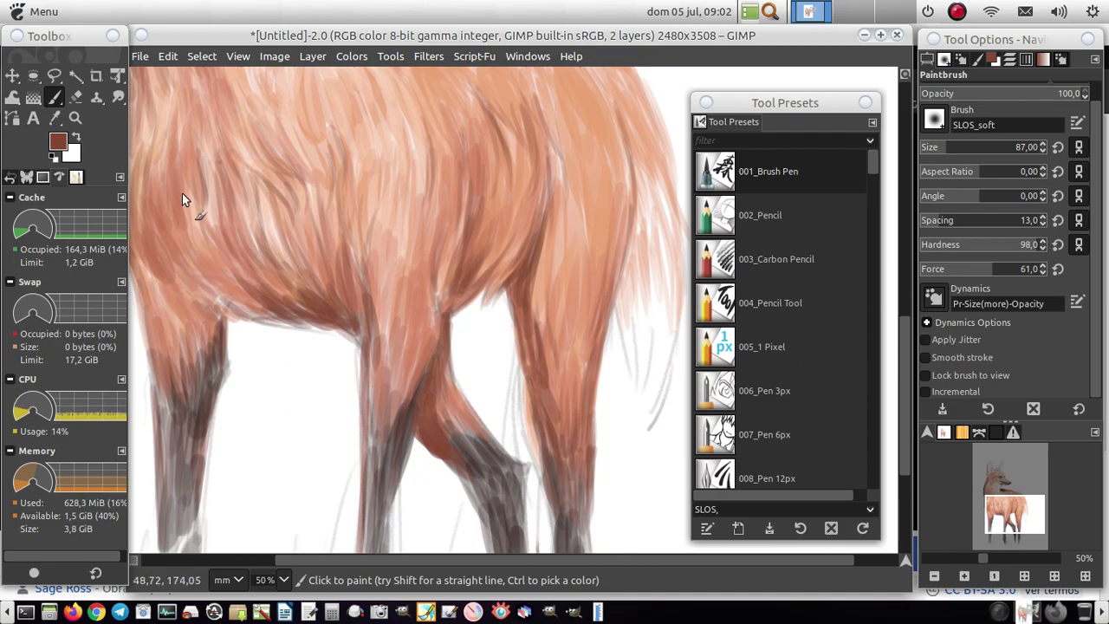
pyautogui.moveTo(186, 253); pyautogui.dragTo(181, 228)
pyautogui.moveTo(188, 161); pyautogui.dragTo(180, 156)
# Step: Darken the lower belly and flank edge with a few more dark touches
pyautogui.moveTo(181, 273); pyautogui.dragTo(172, 246)
pyautogui.moveTo(260, 330)
pyautogui.mouseDown()
pyautogui.moveTo(257, 297)
pyautogui.moveTo(321, 314)
pyautogui.mouseUp()
pyautogui.moveTo(348, 322)
pyautogui.mouseDown()
pyautogui.moveTo(343, 273)
pyautogui.moveTo(316, 279)
pyautogui.mouseUp()
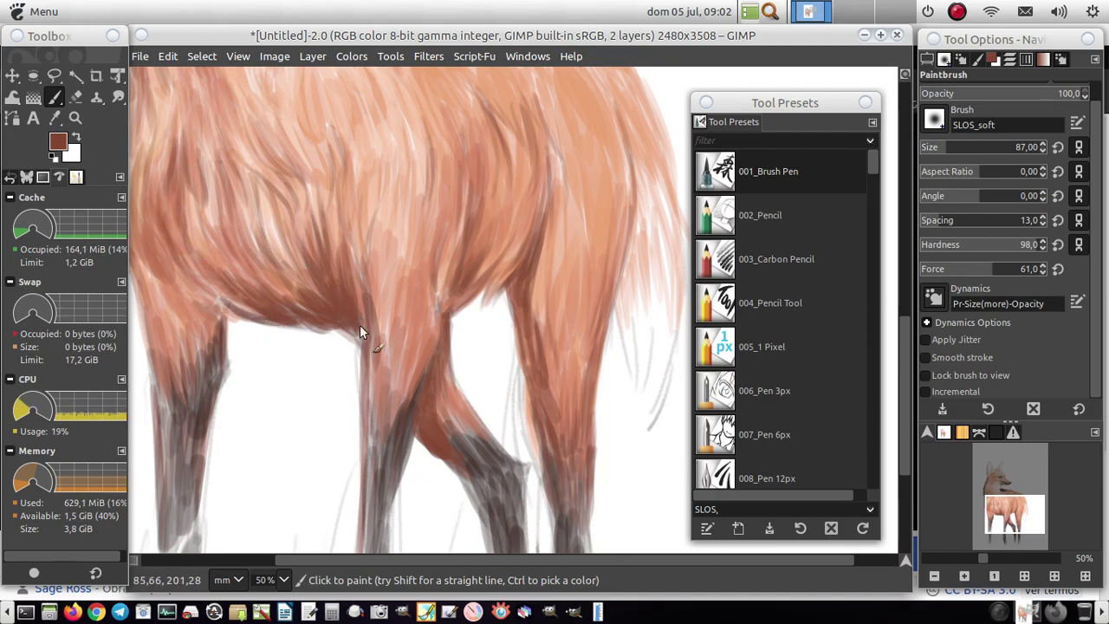
pyautogui.moveTo(364, 388); pyautogui.dragTo(364, 375)
pyautogui.moveTo(381, 388); pyautogui.dragTo(378, 374)
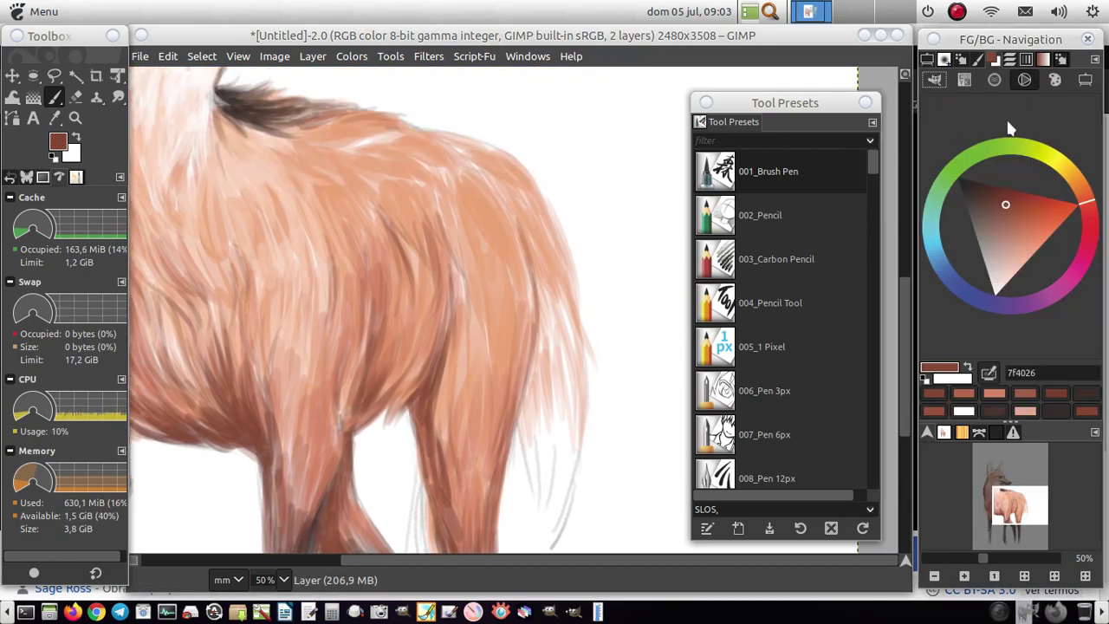
# Step: Pick a pale greyish beige and paint light fur down the tail tip
pyautogui.moveTo(563, 375)
pyautogui.mouseDown()
pyautogui.moveTo(555, 345)
pyautogui.moveTo(544, 515)
pyautogui.mouseUp()
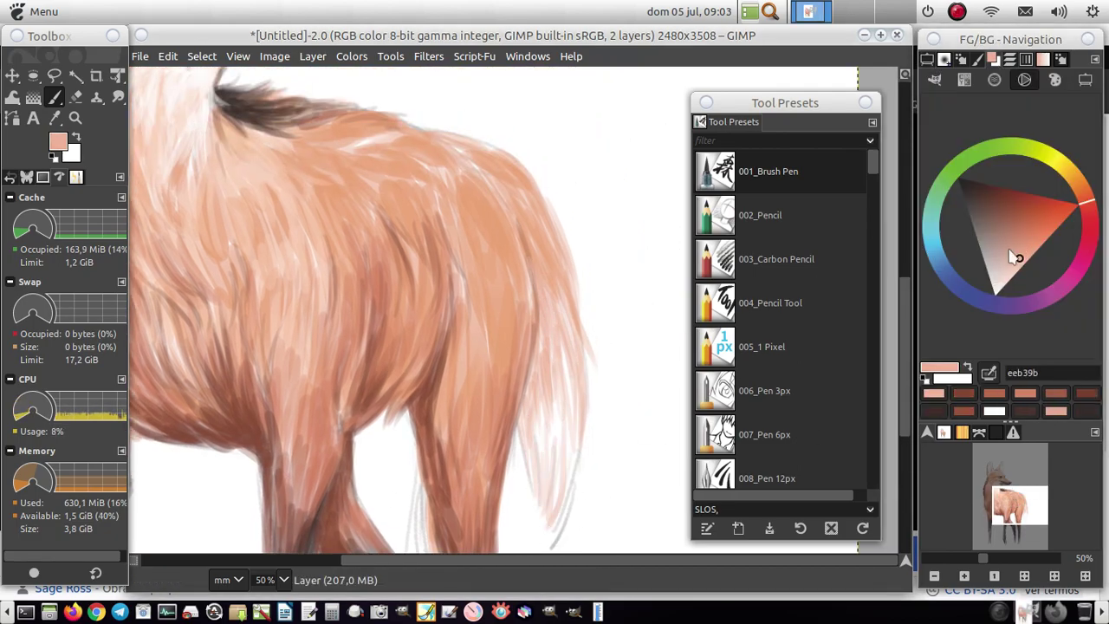
pyautogui.keyDown('ctrl'); pyautogui.click(534, 384); pyautogui.keyUp('ctrl')
pyautogui.moveTo(535, 384)
pyautogui.mouseDown()
pyautogui.moveTo(556, 459)
pyautogui.moveTo(546, 555)
pyautogui.mouseUp()
pyautogui.scroll(-3, 587, 424)
pyautogui.hscroll(-3, 588, 425)
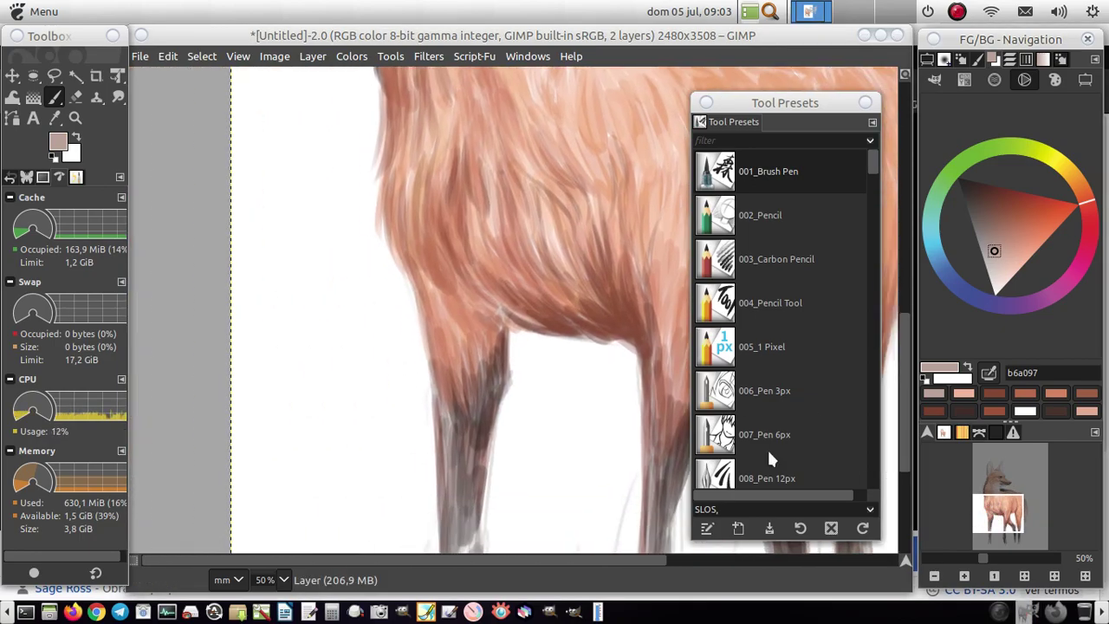
# Step: Blacken the lower leg with near-black strokes and zoom out to see all legs
pyautogui.keyDown('ctrl'); pyautogui.click(485, 407); pyautogui.keyUp('ctrl')
pyautogui.moveTo(447, 503)
pyautogui.mouseDown()
pyautogui.moveTo(440, 393)
pyautogui.moveTo(475, 472)
pyautogui.mouseUp()
pyautogui.moveTo(485, 541); pyautogui.dragTo(481, 413)
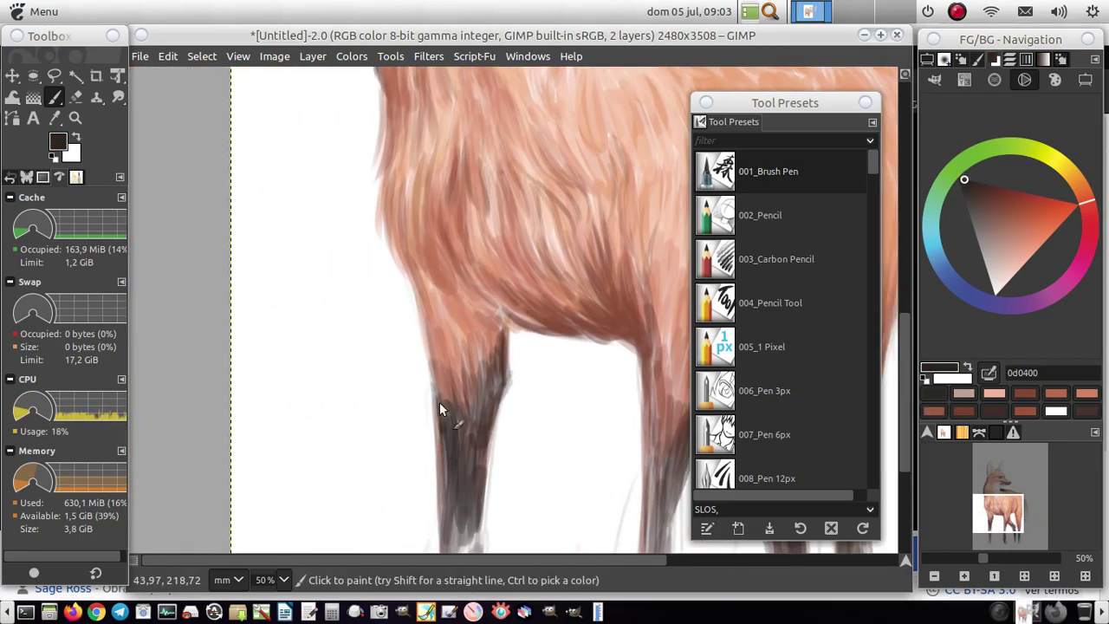
pyautogui.moveTo(436, 382); pyautogui.dragTo(423, 303)
pyautogui.press('-')
pyautogui.click(1034, 238)
# Step: Paint tan-to-yellow grass blades around the left legs and the middle leg
pyautogui.moveTo(269, 503); pyautogui.dragTo(299, 408)
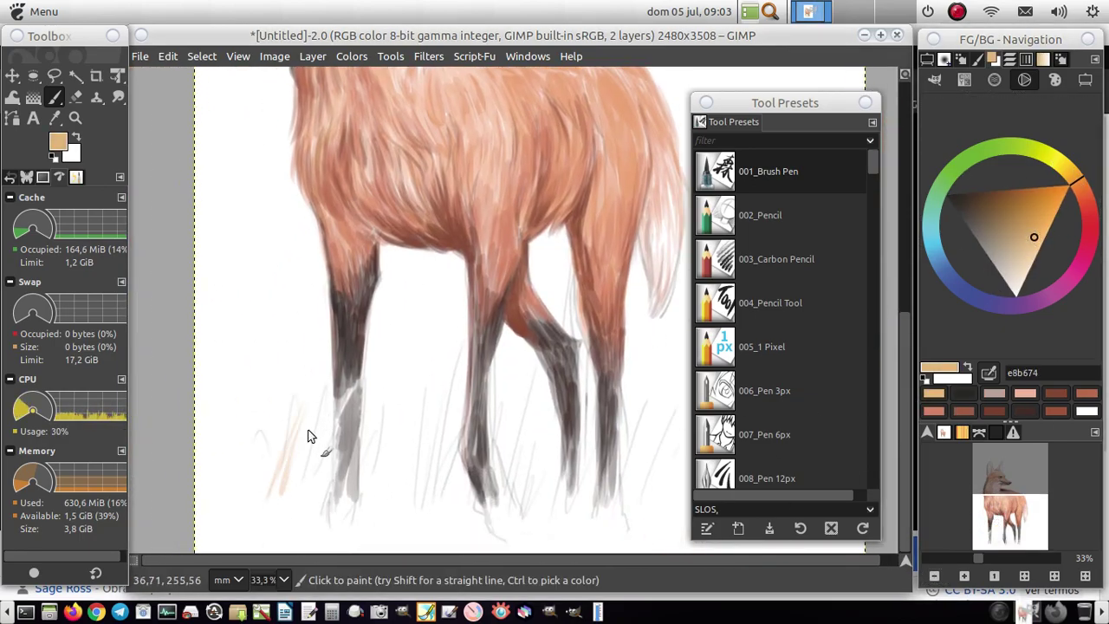
pyautogui.moveTo(312, 474); pyautogui.dragTo(330, 399)
pyautogui.click(1044, 232)
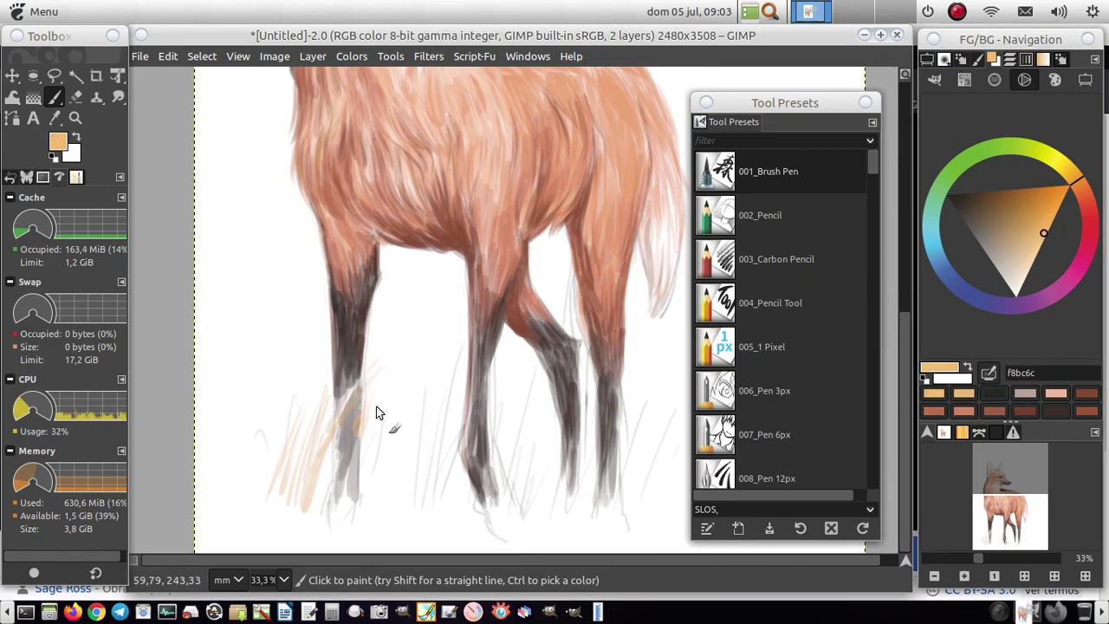
pyautogui.moveTo(373, 502); pyautogui.dragTo(385, 397)
pyautogui.moveTo(407, 511); pyautogui.dragTo(434, 364)
pyautogui.click(1071, 176)
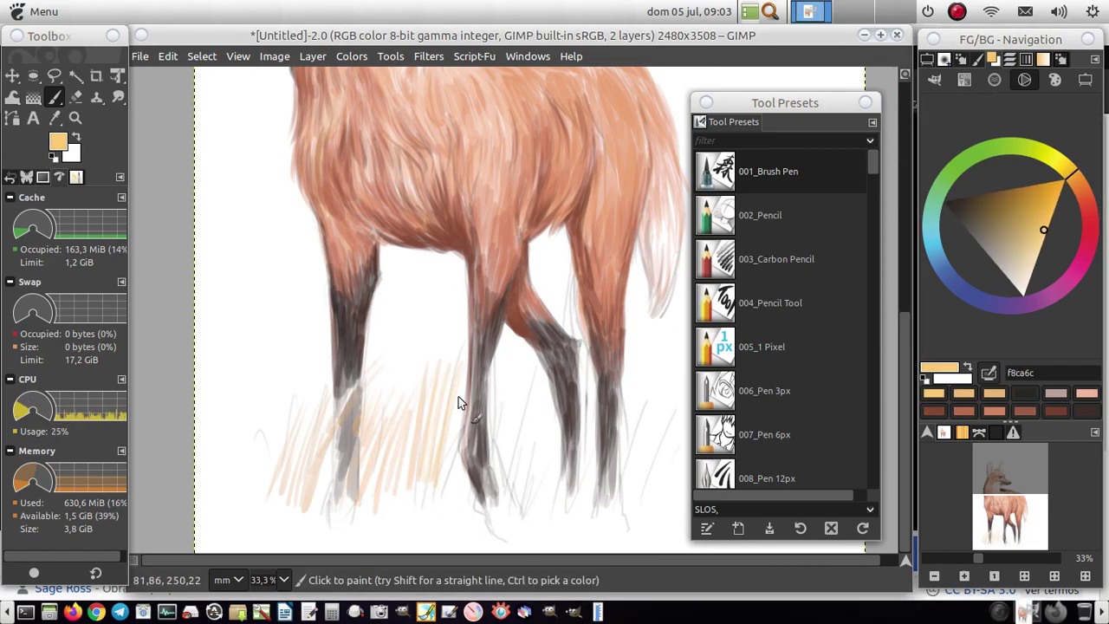
pyautogui.moveTo(444, 503); pyautogui.dragTo(461, 364)
pyautogui.moveTo(475, 511); pyautogui.dragTo(481, 405)
# Step: Paint tan grass between the middle and right legs and around the right leg
pyautogui.moveTo(508, 468)
pyautogui.mouseDown()
pyautogui.moveTo(527, 500)
pyautogui.moveTo(563, 399)
pyautogui.mouseUp()
pyautogui.moveTo(628, 373); pyautogui.dragTo(633, 303)
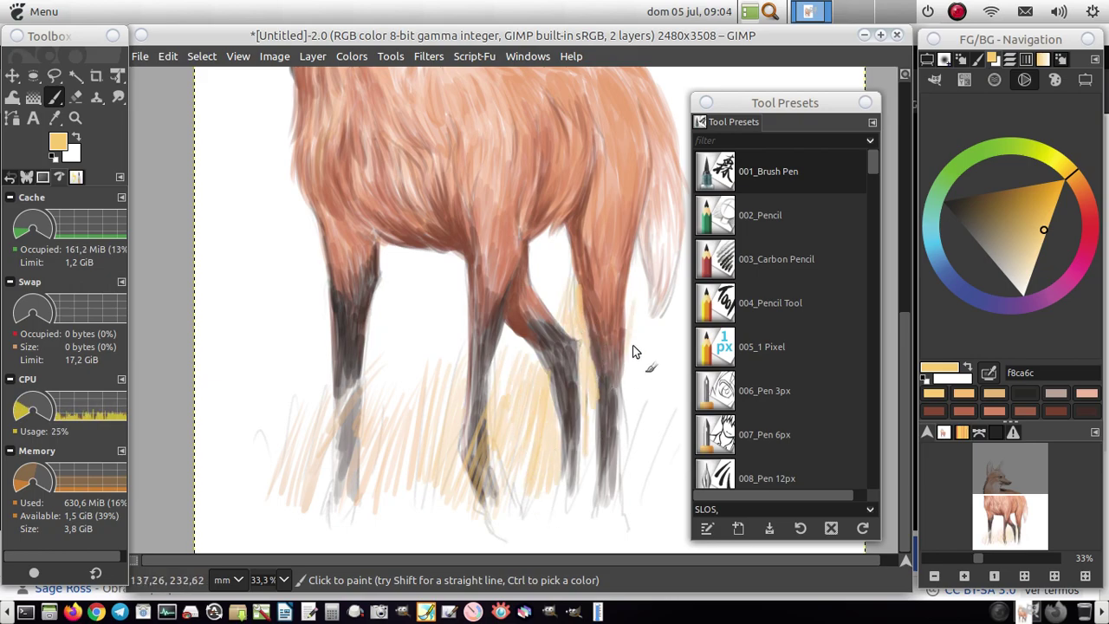
pyautogui.moveTo(626, 381); pyautogui.dragTo(636, 329)
pyautogui.moveTo(646, 407); pyautogui.dragTo(662, 334)
# Step: Extend the grass around and left of the left leg, then centre the head and pick b64f28
pyautogui.moveTo(385, 418); pyautogui.dragTo(376, 337)
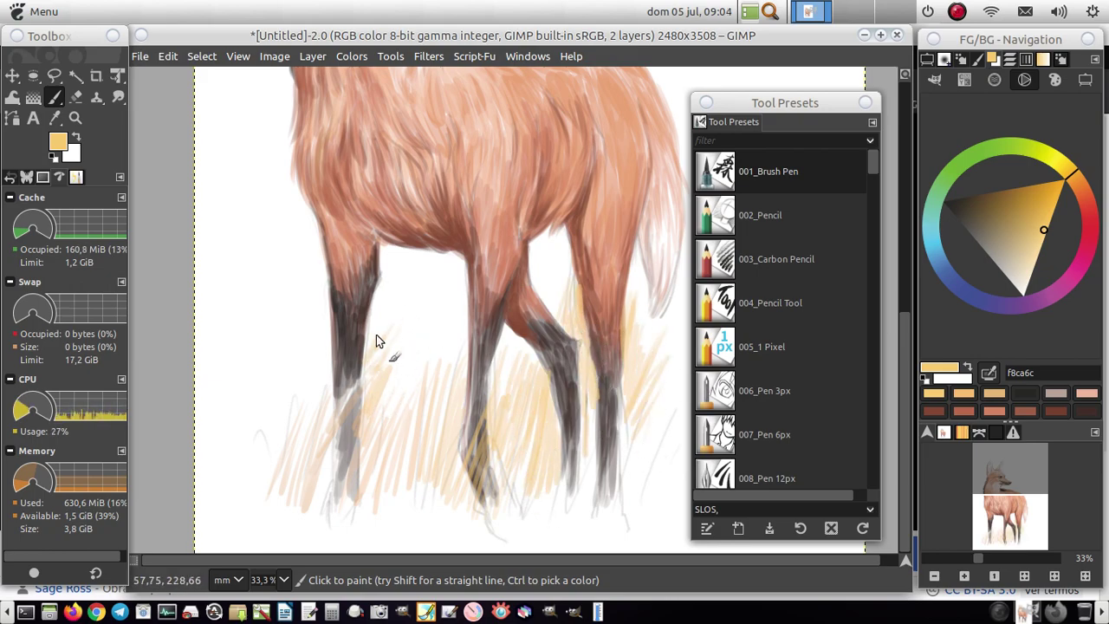
pyautogui.moveTo(395, 437); pyautogui.dragTo(407, 379)
pyautogui.moveTo(450, 379); pyautogui.dragTo(433, 340)
pyautogui.moveTo(407, 457); pyautogui.dragTo(397, 395)
pyautogui.moveTo(329, 504); pyautogui.dragTo(304, 365)
pyautogui.moveTo(286, 455); pyautogui.dragTo(277, 385)
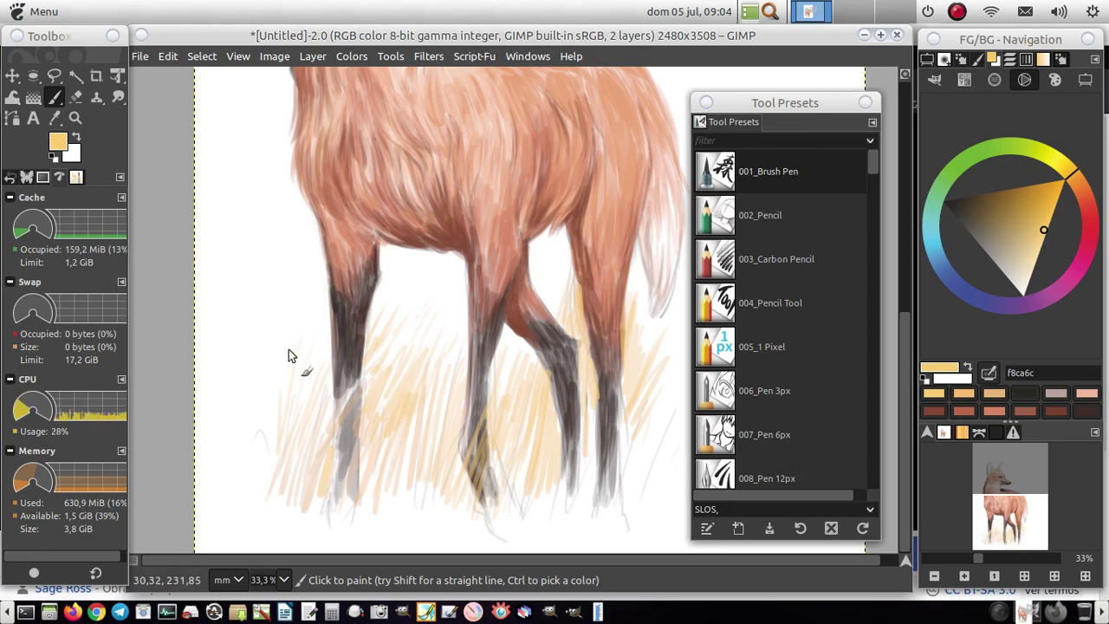
pyautogui.moveTo(264, 485)
pyautogui.mouseDown()
pyautogui.moveTo(258, 364)
pyautogui.moveTo(243, 433)
pyautogui.moveTo(234, 403)
pyautogui.mouseUp()
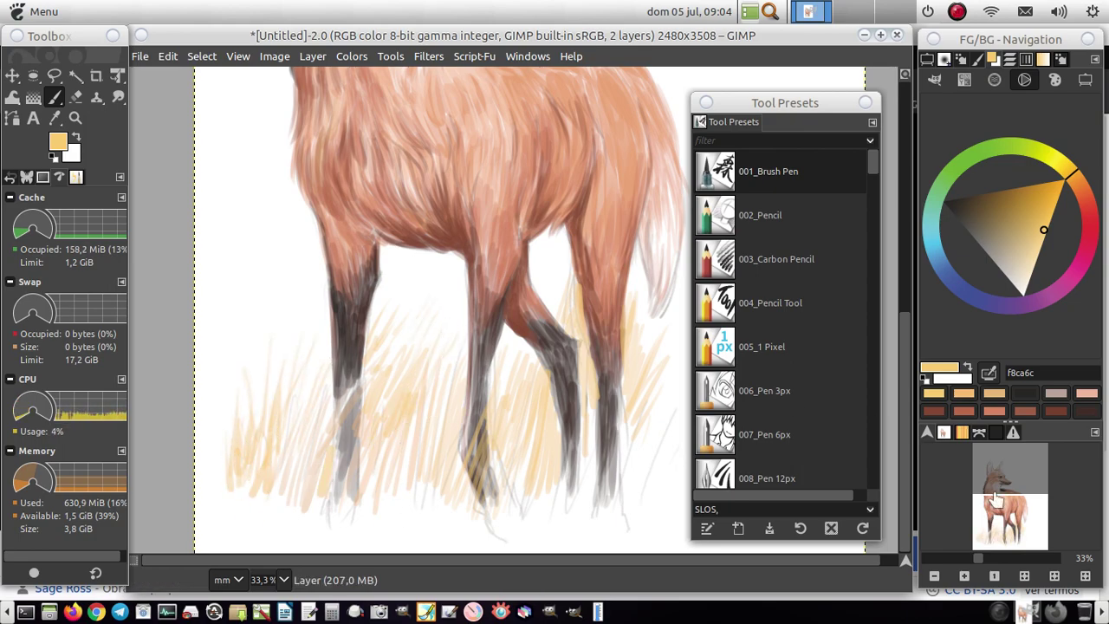
pyautogui.moveTo(1010, 516); pyautogui.dragTo(1019, 459)
pyautogui.click(993, 410)
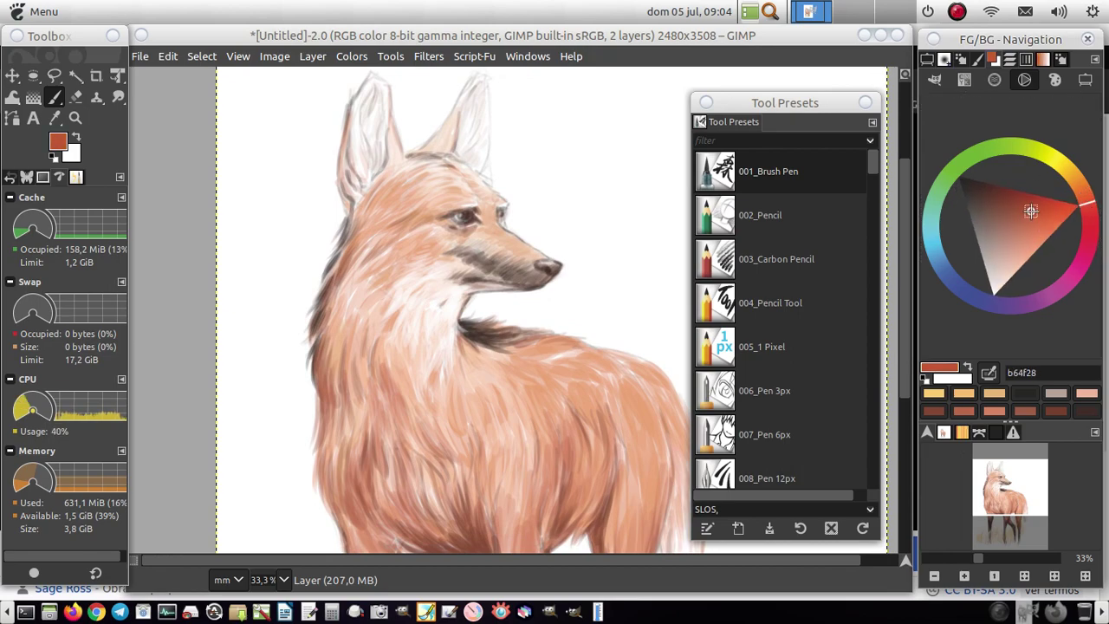
# Step: Switch to the 023_Square brush and add a new layer set to Multiply mode
pyautogui.moveTo(871, 168); pyautogui.dragTo(863, 227)
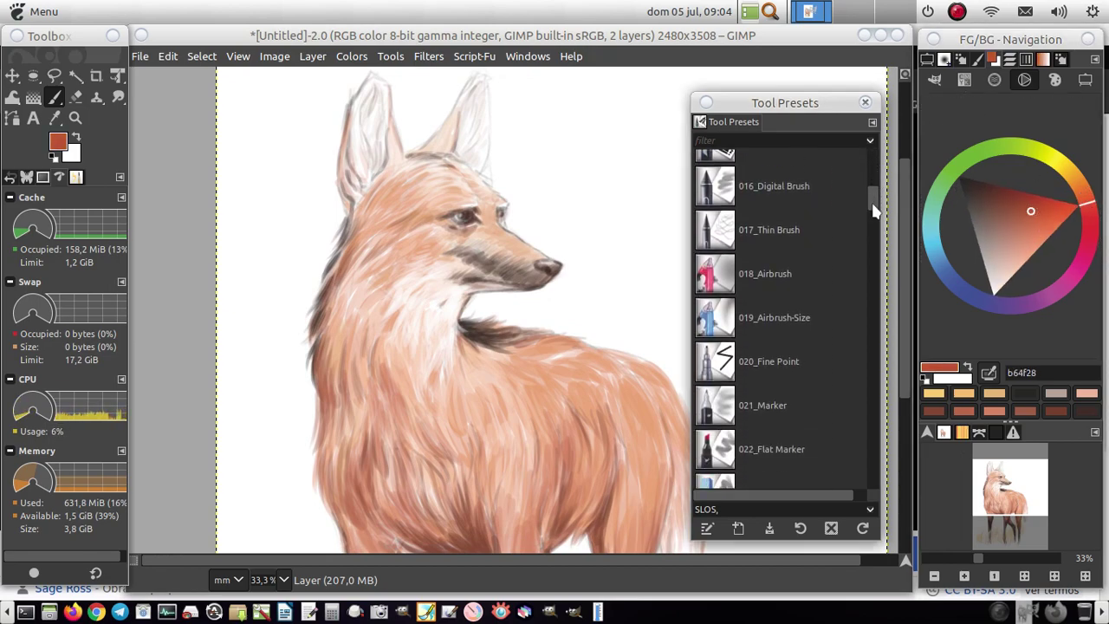
pyautogui.click(763, 306)
pyautogui.click(1012, 59)
pyautogui.doubleClick(974, 417)
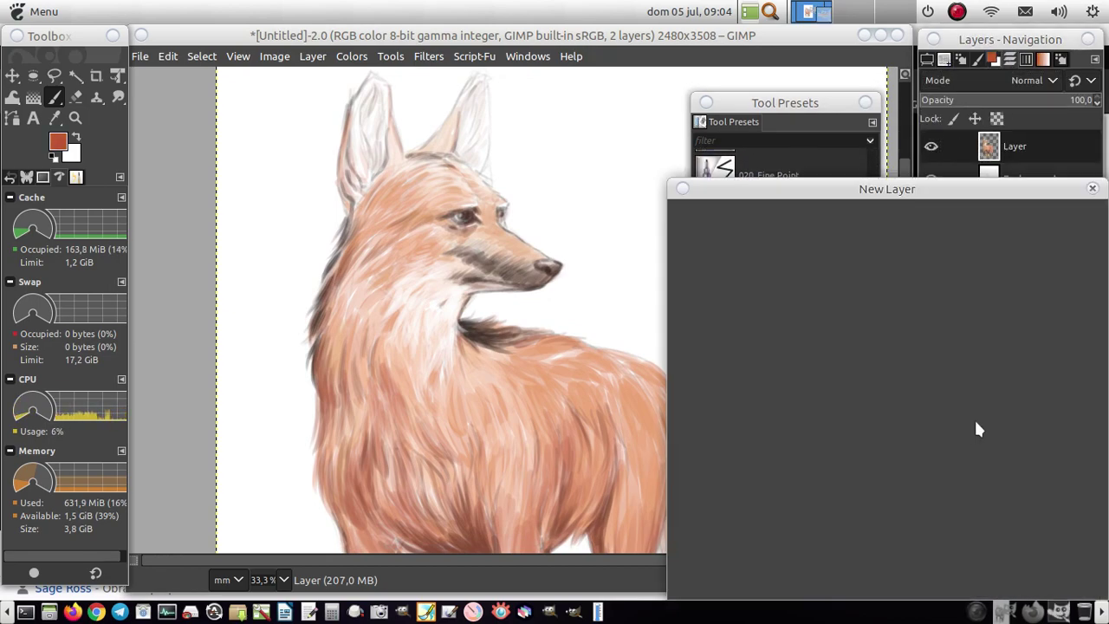
pyautogui.press('Return')
pyautogui.click(1027, 78)
pyautogui.click(951, 416)
pyautogui.click(927, 59)
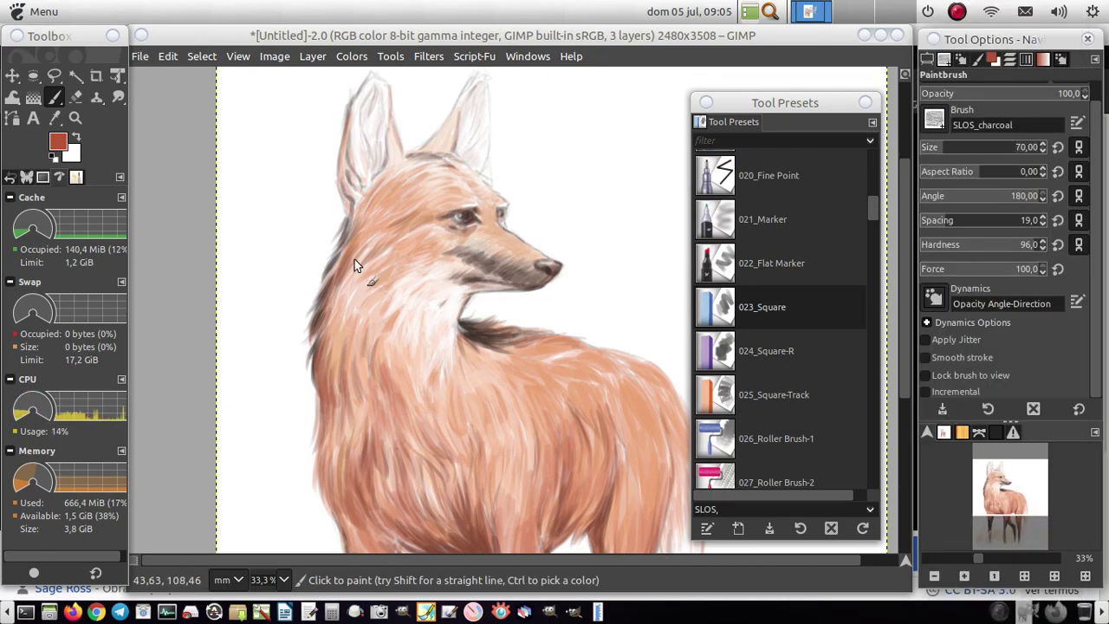
# Step: Shade the ear edge, muzzle, jaw, neck edge, shoulder and chest with dark strokes
pyautogui.moveTo(361, 178); pyautogui.dragTo(357, 122)
pyautogui.moveTo(445, 250)
pyautogui.mouseDown()
pyautogui.moveTo(471, 275)
pyautogui.moveTo(463, 289)
pyautogui.mouseUp()
pyautogui.moveTo(331, 276); pyautogui.dragTo(313, 407)
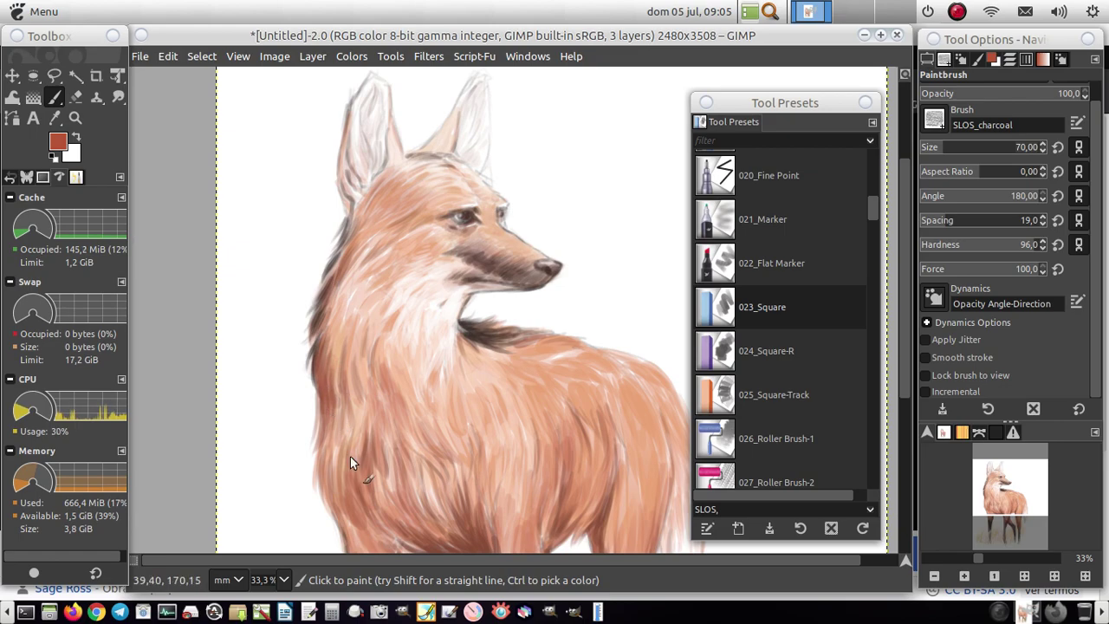
pyautogui.moveTo(507, 349); pyautogui.dragTo(515, 381)
pyautogui.moveTo(613, 359); pyautogui.dragTo(532, 497)
pyautogui.moveTo(543, 423); pyautogui.dragTo(570, 520)
pyautogui.moveTo(607, 463); pyautogui.dragTo(508, 487)
pyautogui.moveTo(504, 471); pyautogui.dragTo(499, 486)
pyautogui.moveTo(364, 413); pyautogui.dragTo(339, 369)
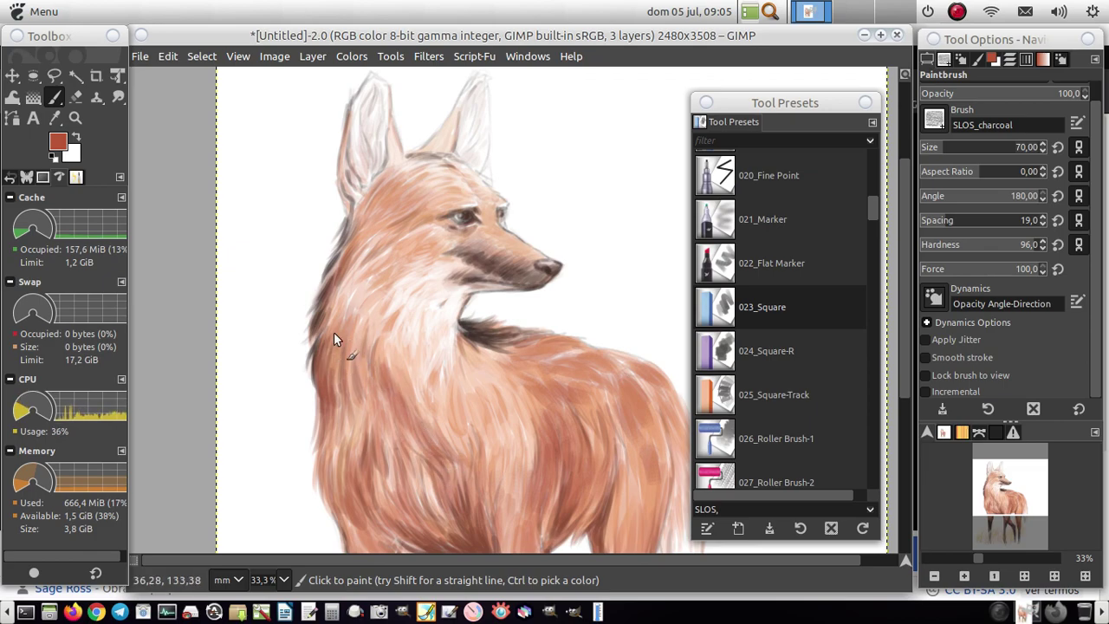
pyautogui.moveTo(345, 295); pyautogui.dragTo(388, 271)
# Step: Shrink the brush to size 40 and pick a more orange fur colour
pyautogui.press('[')
pyautogui.press('[')
pyautogui.press('[')
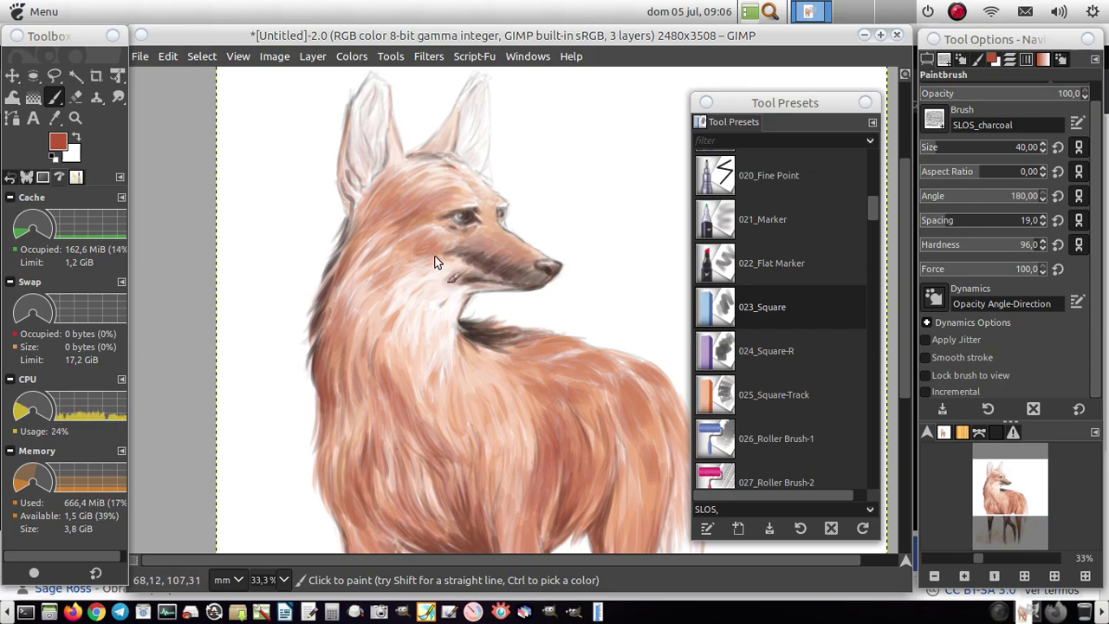
pyautogui.scroll(-4, 425, 243)
pyautogui.hscroll(-2, 429, 277)
pyautogui.click(995, 59)
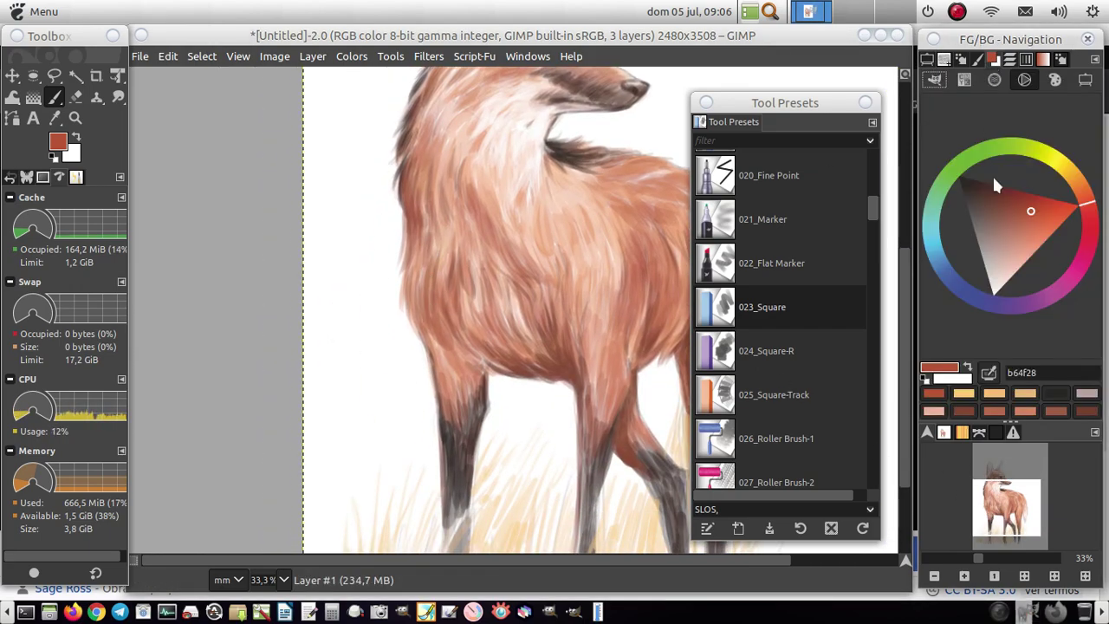
pyautogui.moveTo(428, 208); pyautogui.dragTo(443, 270)
pyautogui.click(1047, 211)
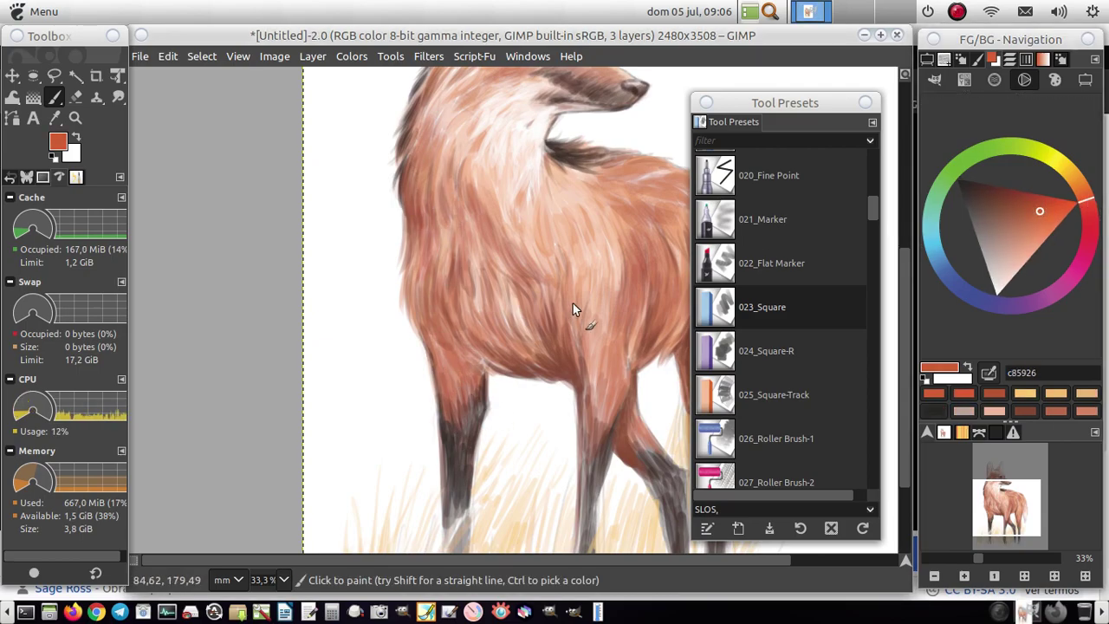
# Step: Merge the Multiply shading layer down and darken the chest fur
pyautogui.click(202, 56)
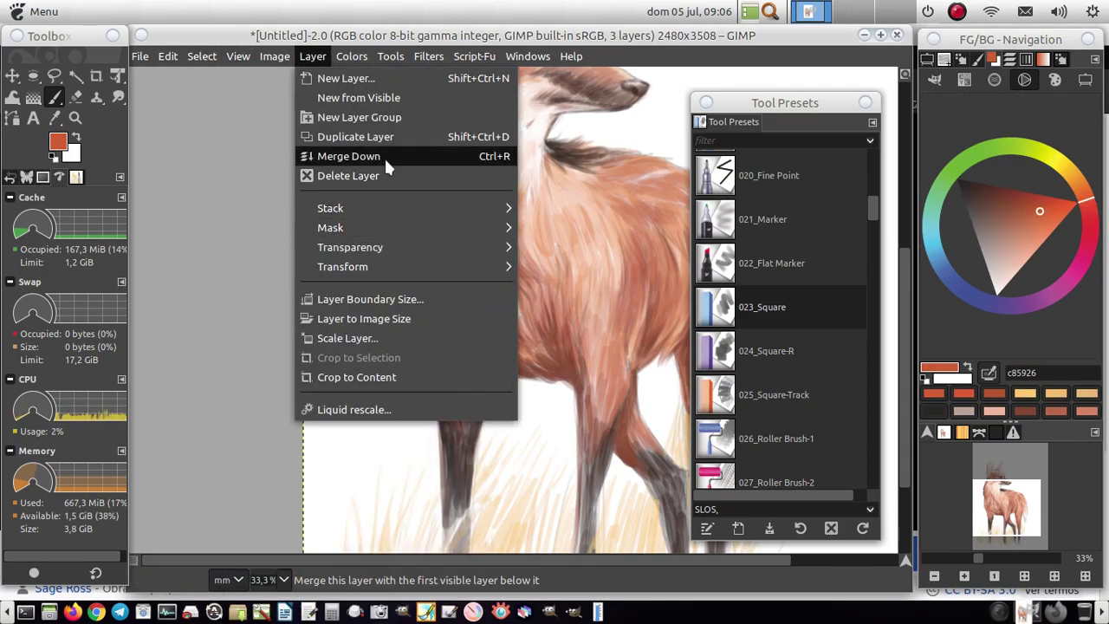
pyautogui.click(384, 156)
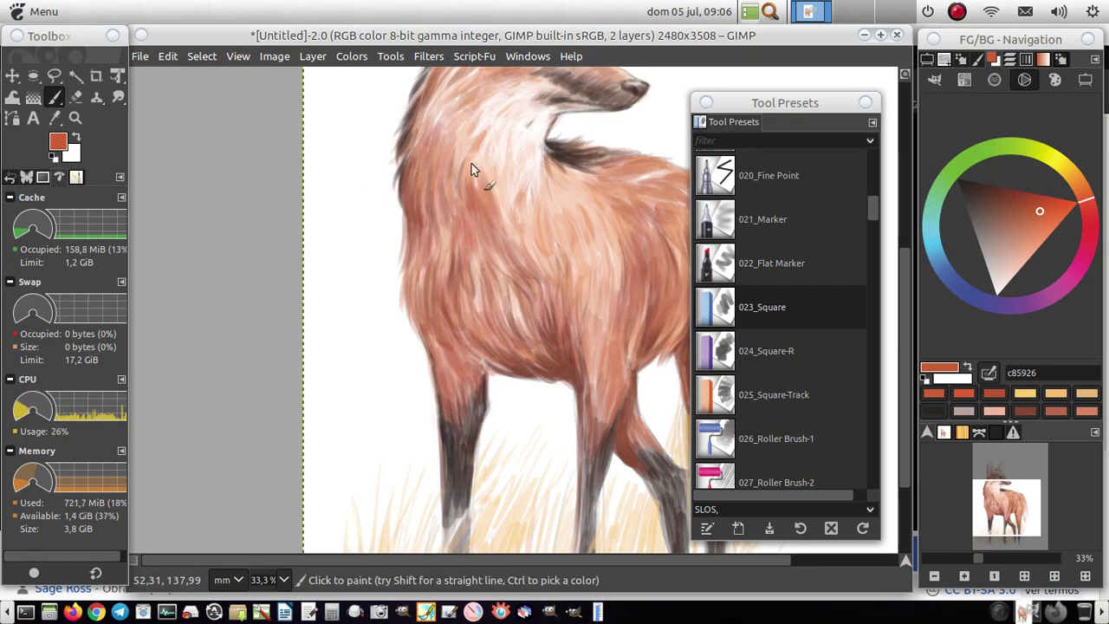
pyautogui.moveTo(637, 205); pyautogui.dragTo(646, 279)
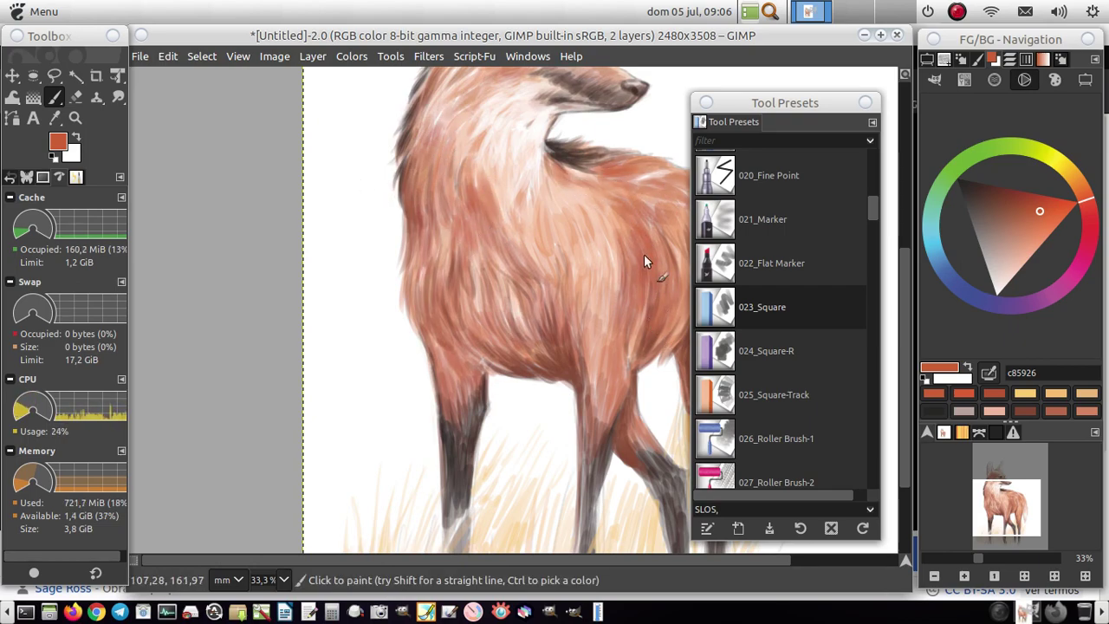
# Step: Darken the chest and upper leg with long strokes, then pick a brighter orange
pyautogui.moveTo(586, 262); pyautogui.dragTo(606, 328)
pyautogui.moveTo(596, 240); pyautogui.dragTo(598, 357)
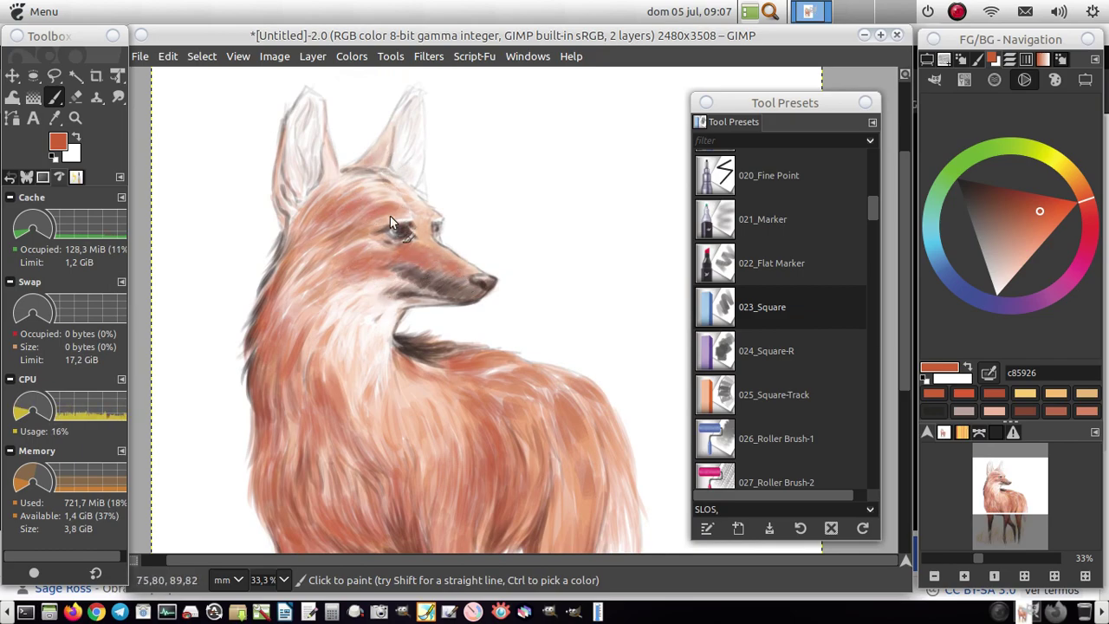
pyautogui.click(1046, 225)
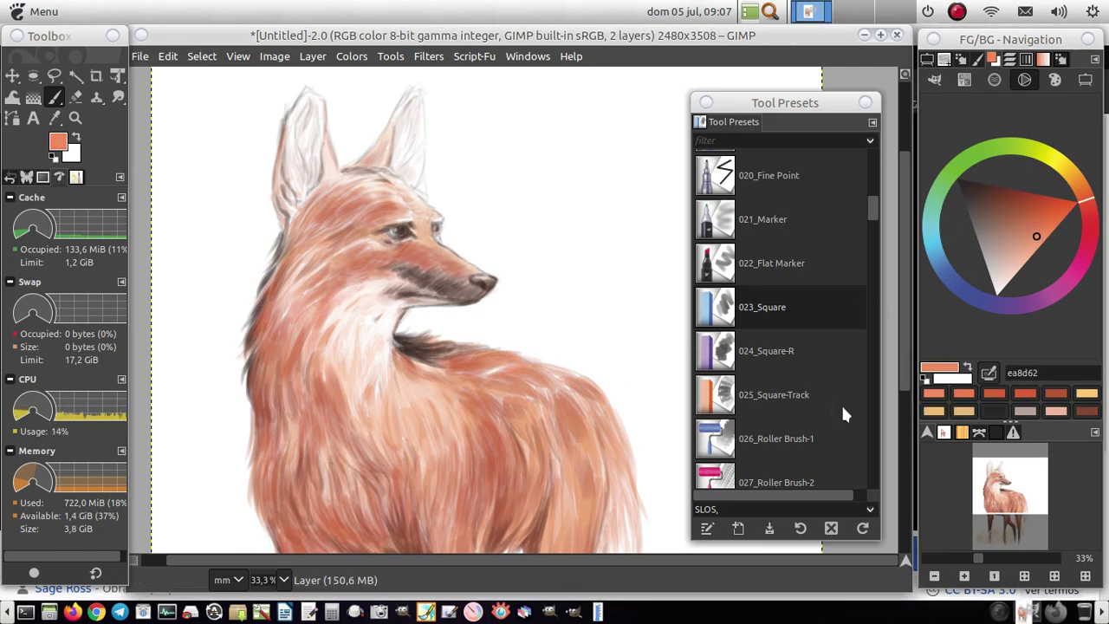
pyautogui.scroll(-5, 480, 225)
# Step: Brush peach ecaf81 highlights on the neck, tail edge and front leg, then pick near-black 201106
pyautogui.keyDown('ctrl'); pyautogui.click(518, 189); pyautogui.keyUp('ctrl')
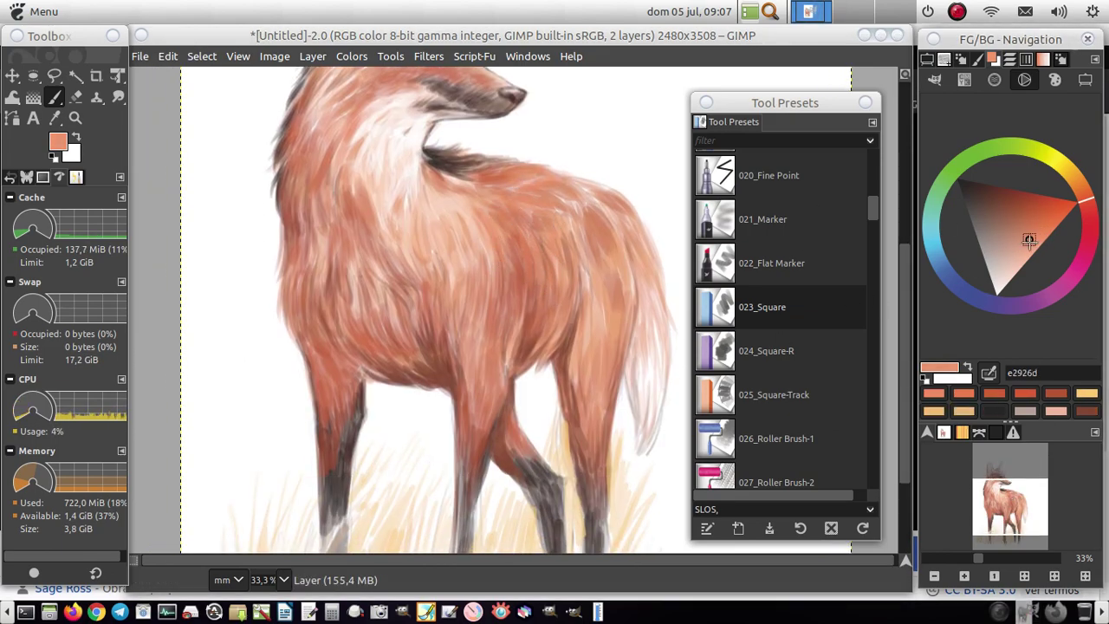
pyautogui.moveTo(417, 177)
pyautogui.mouseDown()
pyautogui.moveTo(404, 212)
pyautogui.moveTo(332, 260)
pyautogui.mouseUp()
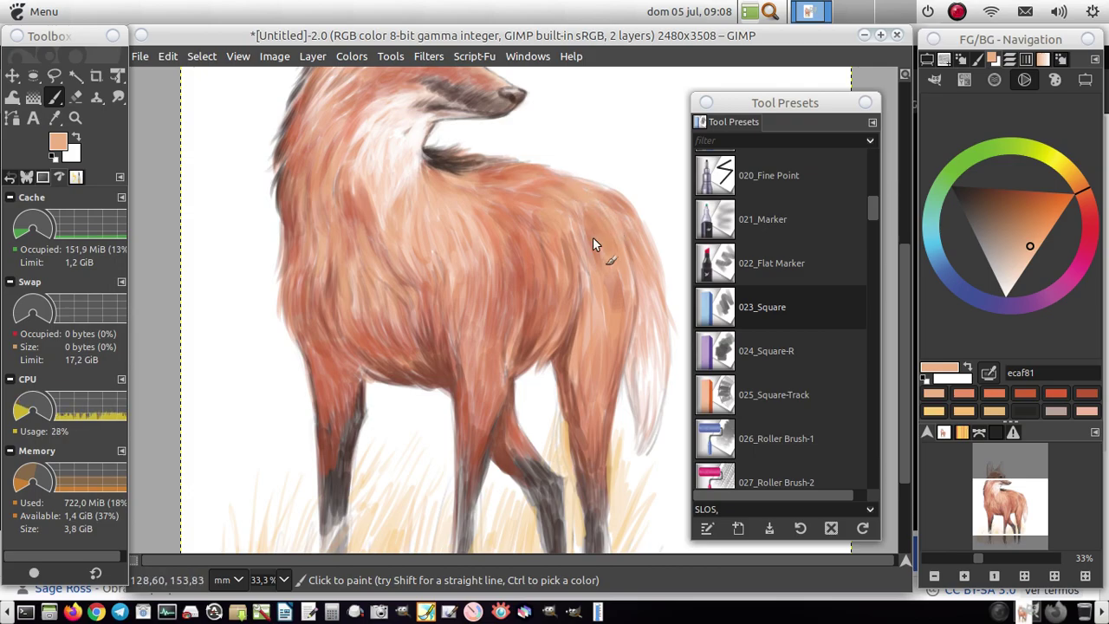
pyautogui.moveTo(659, 282); pyautogui.dragTo(660, 357)
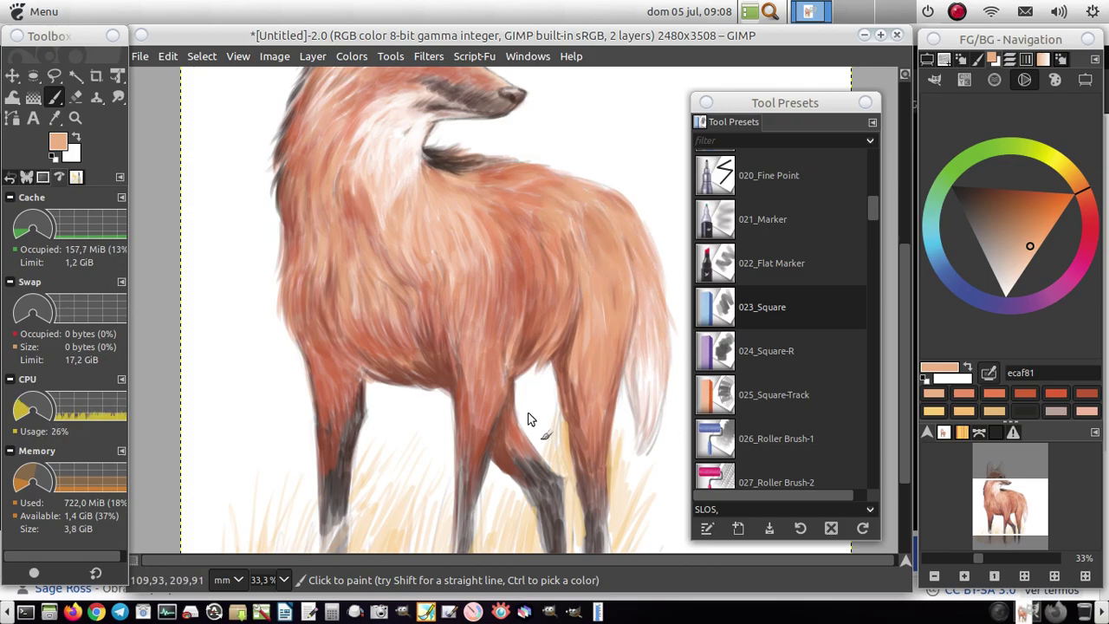
pyautogui.moveTo(482, 455); pyautogui.dragTo(477, 490)
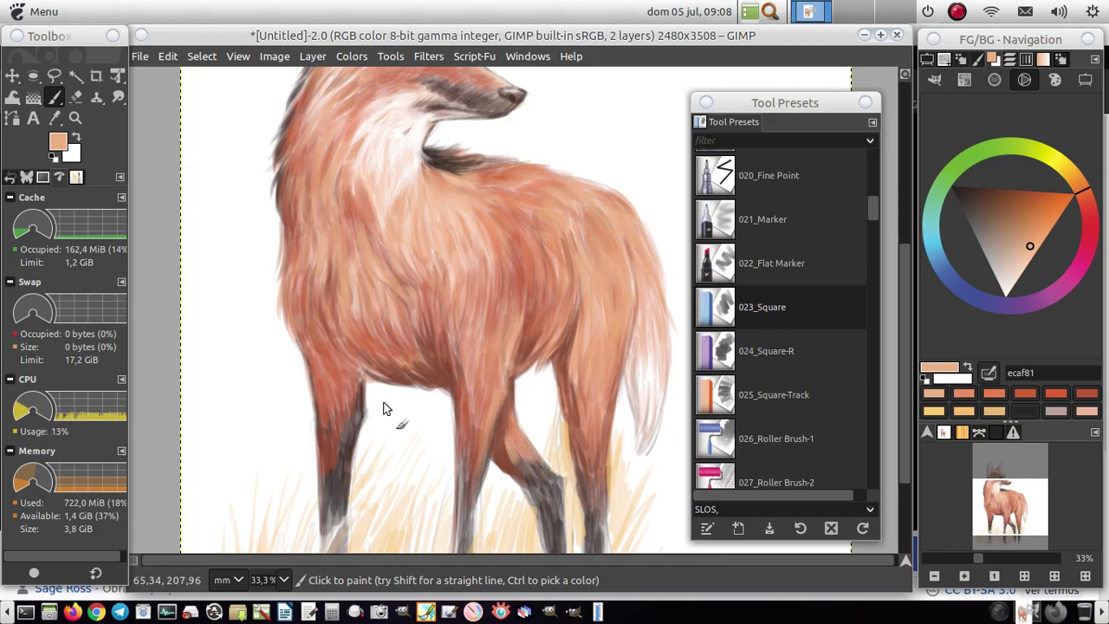
pyautogui.moveTo(334, 428); pyautogui.dragTo(336, 468)
pyautogui.keyDown('ctrl'); pyautogui.click(433, 463); pyautogui.keyUp('ctrl')
# Step: Darken the hind and left front legs with near-black and add faint brown strokes to the left grass
pyautogui.scroll(-5, 433, 462)
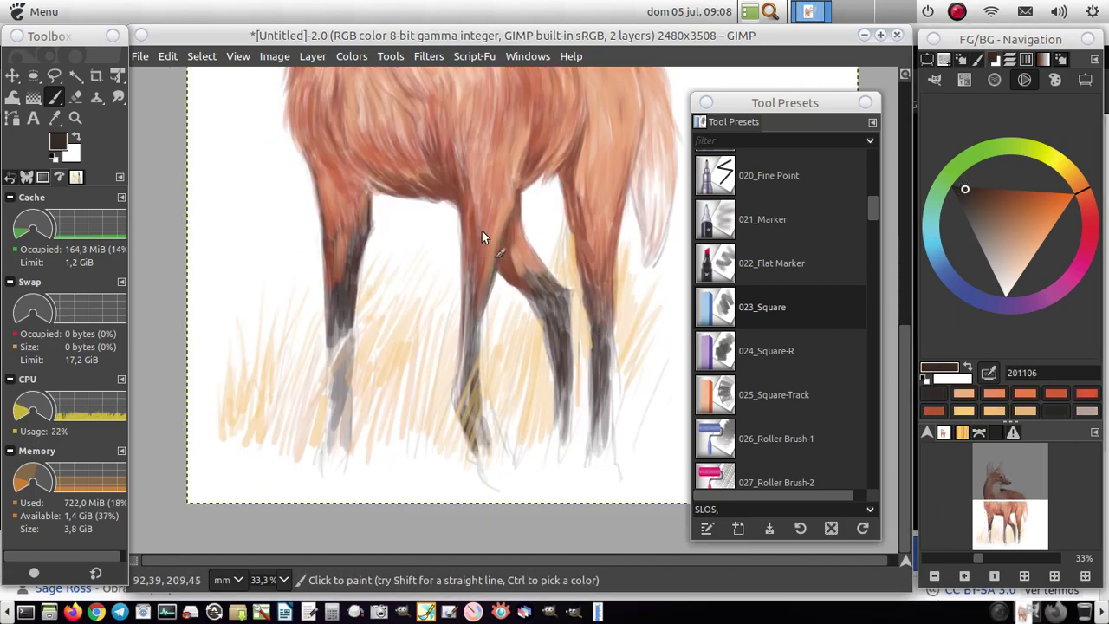
pyautogui.moveTo(482, 267); pyautogui.dragTo(471, 328)
pyautogui.moveTo(545, 302)
pyautogui.mouseDown()
pyautogui.moveTo(563, 328)
pyautogui.moveTo(552, 364)
pyautogui.moveTo(565, 420)
pyautogui.mouseUp()
pyautogui.moveTo(598, 275)
pyautogui.mouseDown()
pyautogui.moveTo(611, 300)
pyautogui.moveTo(600, 390)
pyautogui.moveTo(606, 467)
pyautogui.mouseUp()
pyautogui.moveTo(347, 285)
pyautogui.mouseDown()
pyautogui.moveTo(344, 381)
pyautogui.moveTo(321, 460)
pyautogui.mouseUp()
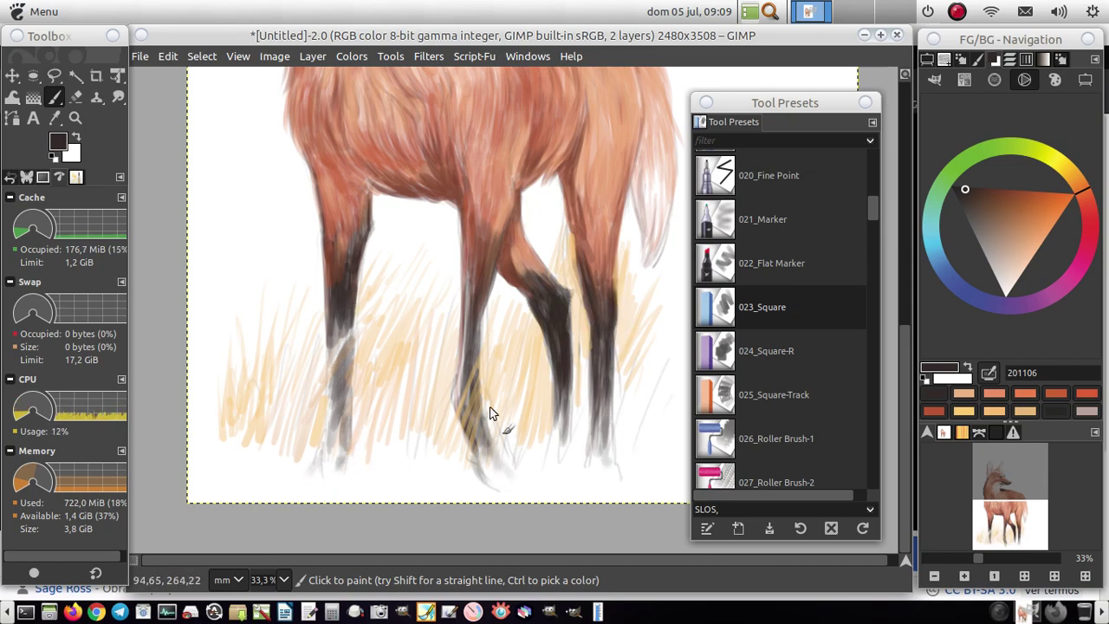
pyautogui.keyDown('ctrl'); pyautogui.click(506, 380); pyautogui.keyUp('ctrl')
pyautogui.keyDown('ctrl'); pyautogui.click(512, 407); pyautogui.keyUp('ctrl')
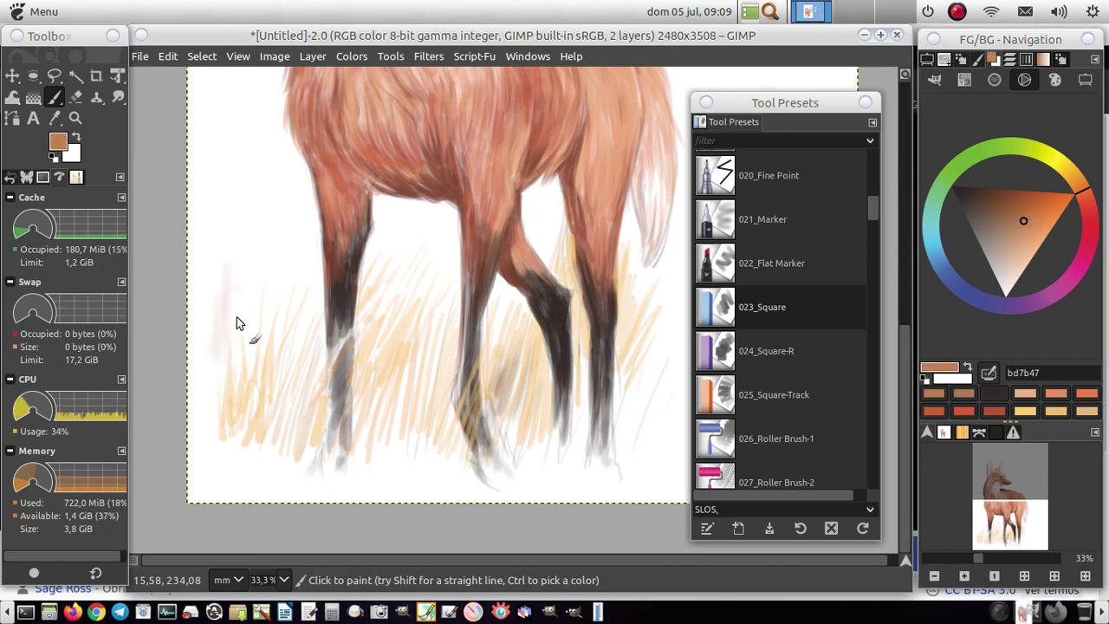
pyautogui.moveTo(265, 293); pyautogui.dragTo(220, 379)
# Step: Set brush size 21 and shade the leg edges with dark brown 4d2211
pyautogui.click(992, 256)
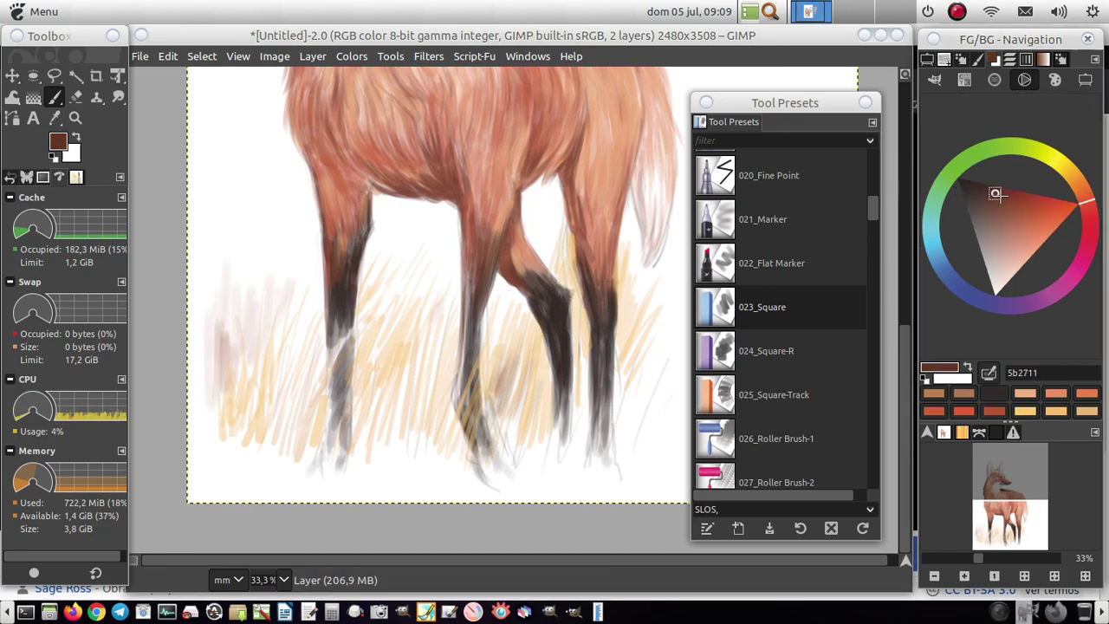
pyautogui.click(944, 58)
pyautogui.click(936, 149)
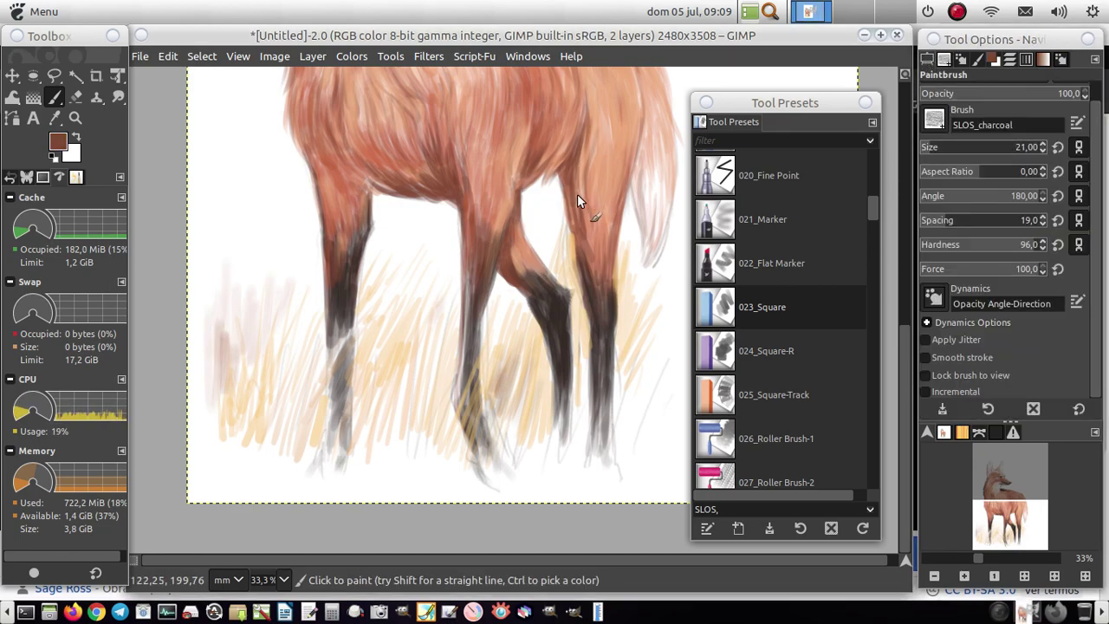
pyautogui.keyDown('ctrl'); pyautogui.click(523, 273); pyautogui.keyUp('ctrl')
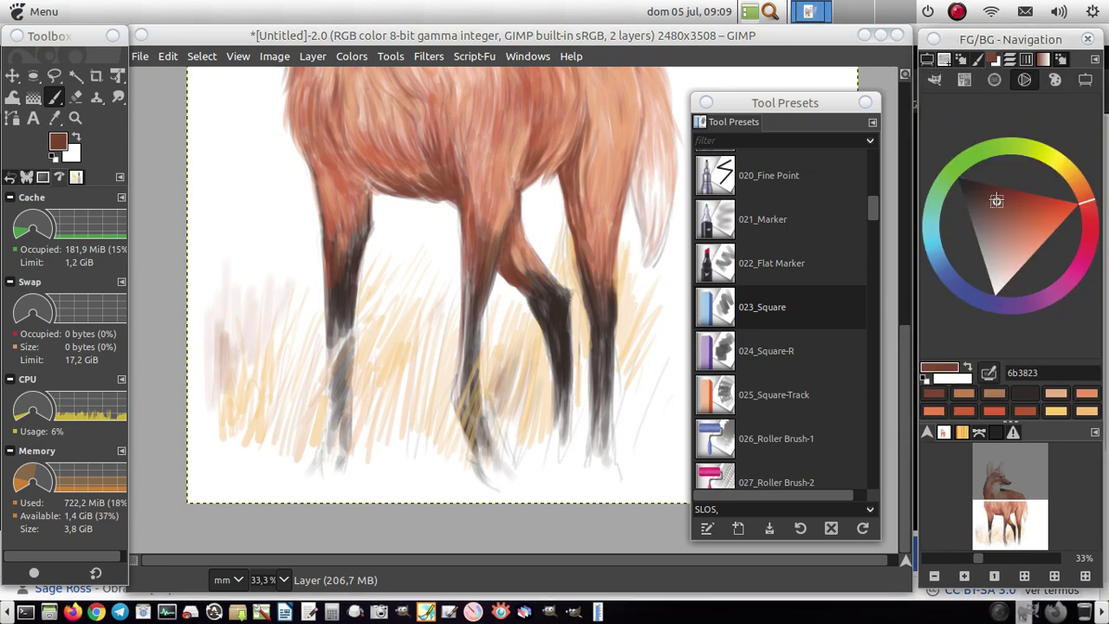
pyautogui.moveTo(509, 257); pyautogui.dragTo(530, 303)
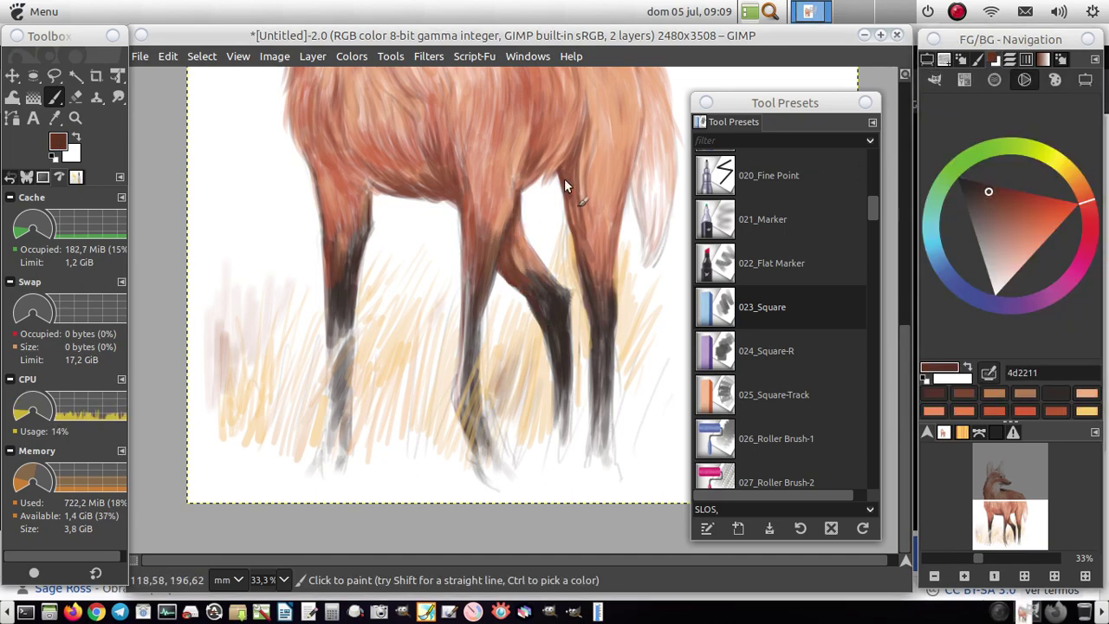
pyautogui.moveTo(571, 132); pyautogui.dragTo(578, 165)
pyautogui.click(926, 59)
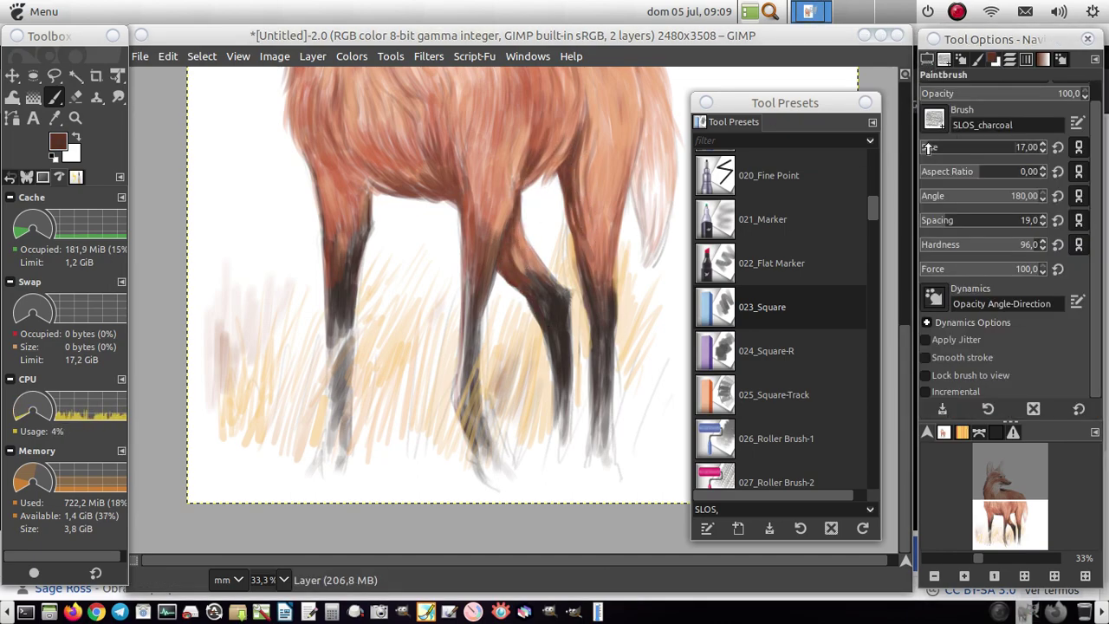
pyautogui.moveTo(365, 185)
pyautogui.mouseDown()
pyautogui.moveTo(373, 244)
pyautogui.moveTo(329, 342)
pyautogui.mouseUp()
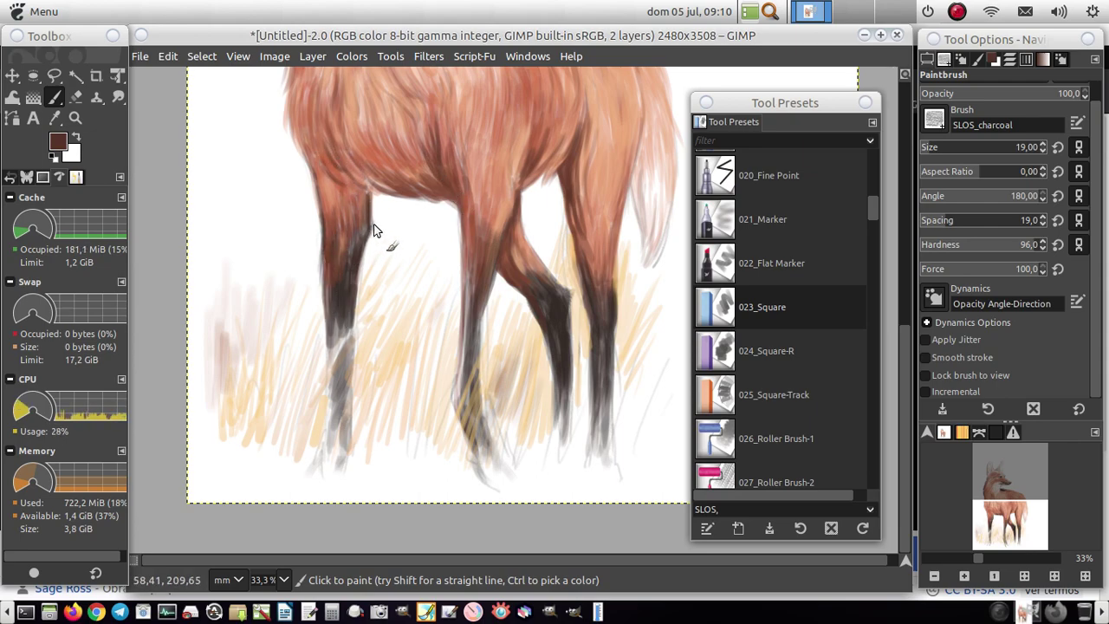
pyautogui.moveTo(463, 264); pyautogui.dragTo(465, 394)
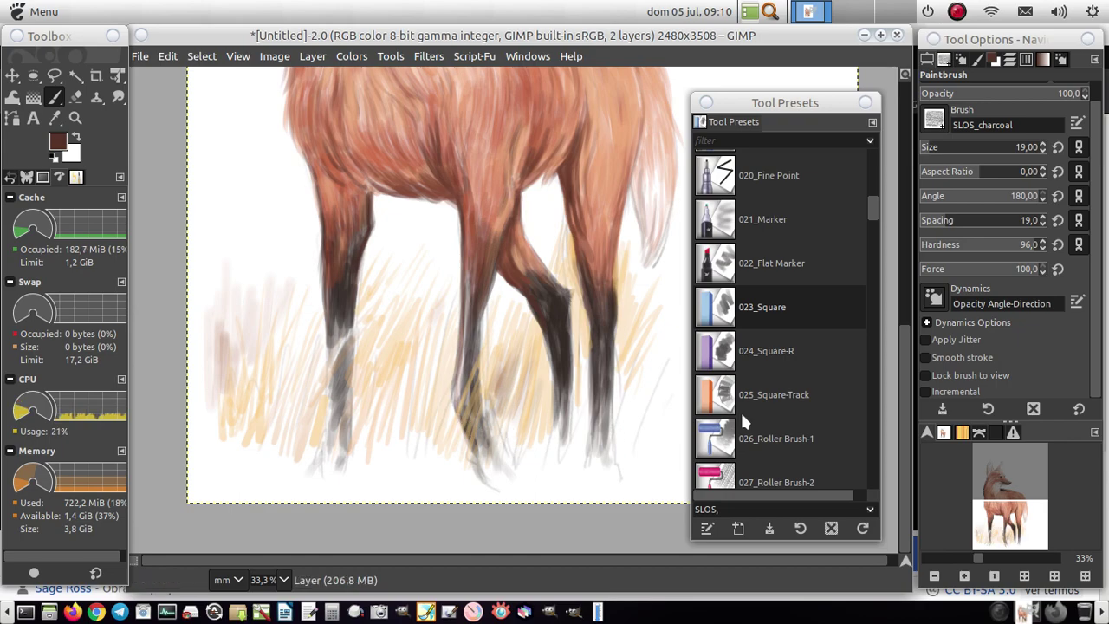
pyautogui.scroll(5, 620, 277)
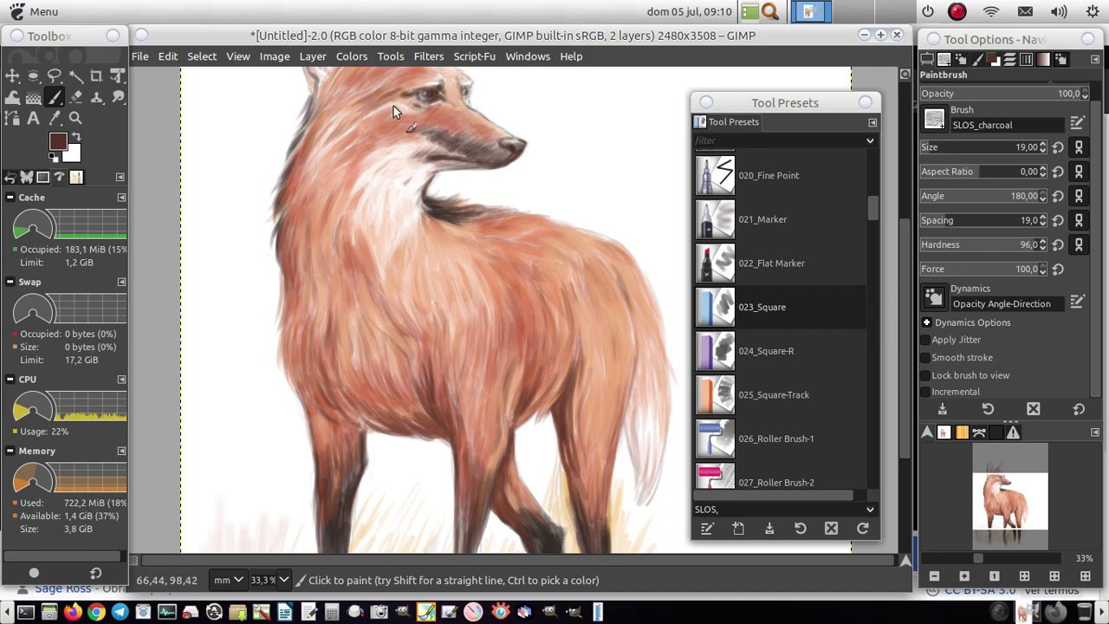
# Step: Paint pale tan strokes on the wolf's right ear
pyautogui.moveTo(1005, 496); pyautogui.dragTo(1003, 483)
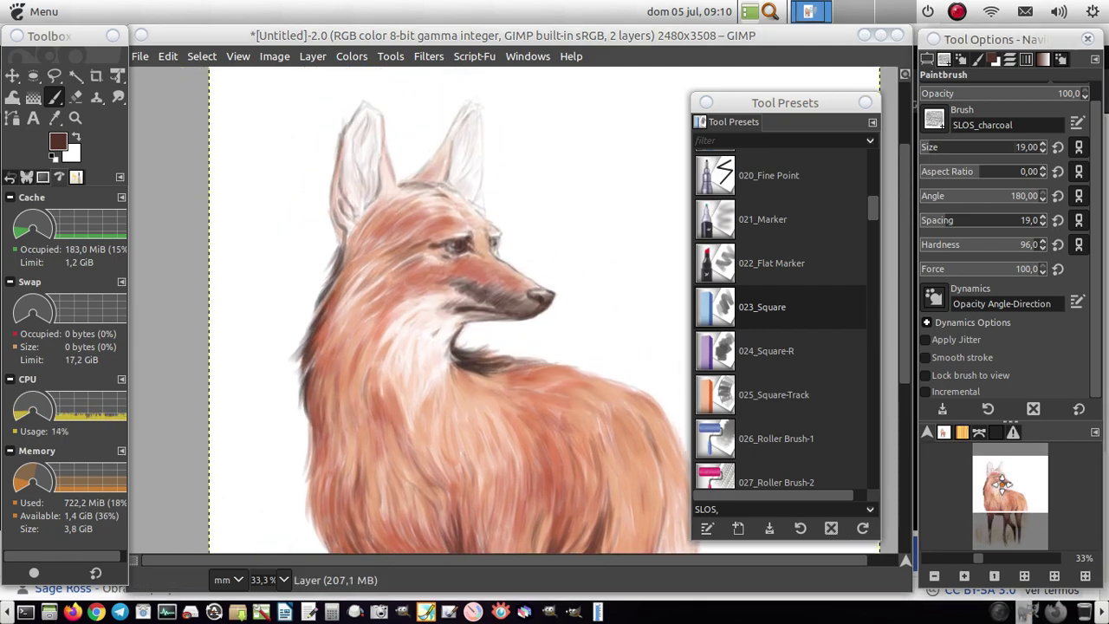
pyautogui.keyDown('ctrl'); pyautogui.click(364, 175); pyautogui.keyUp('ctrl')
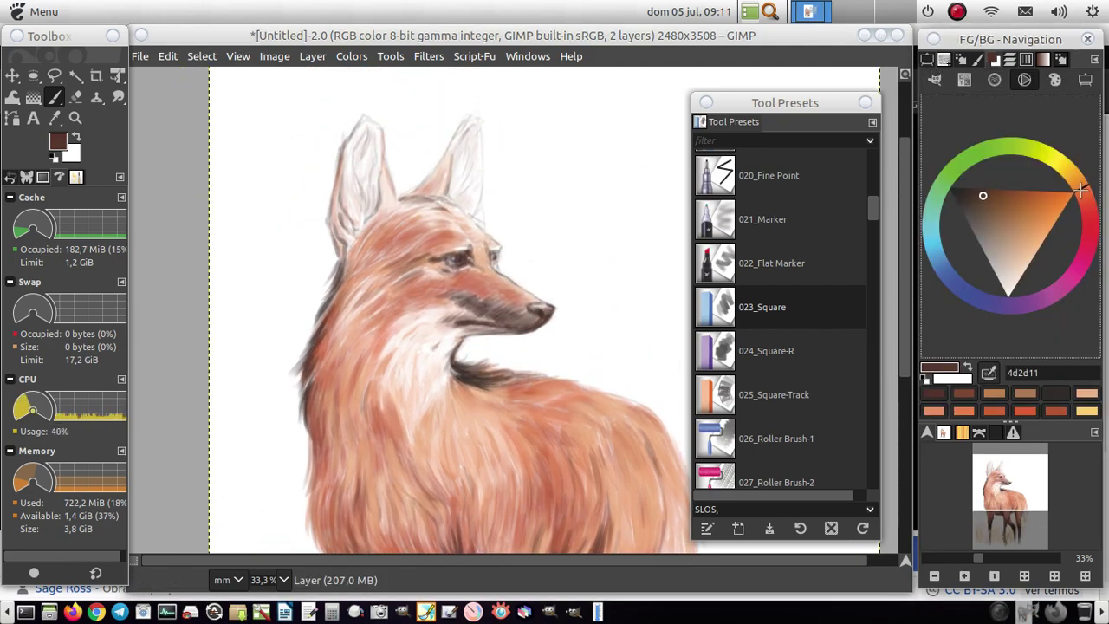
pyautogui.keyDown('ctrl'); pyautogui.click(367, 154); pyautogui.keyUp('ctrl')
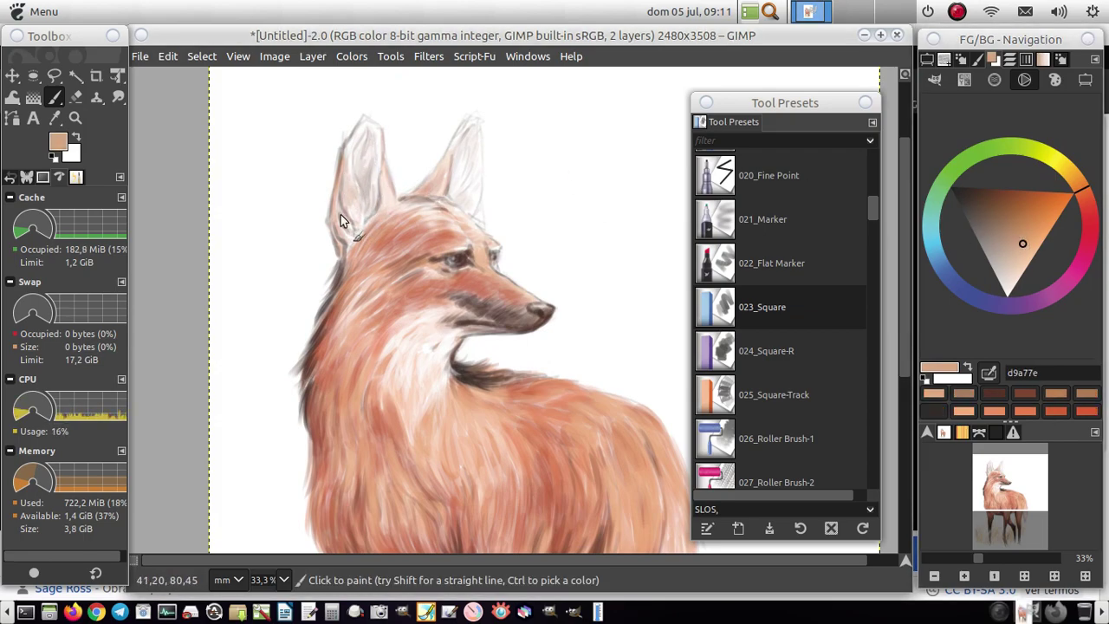
pyautogui.moveTo(453, 186)
pyautogui.mouseDown()
pyautogui.moveTo(478, 148)
pyautogui.moveTo(476, 200)
pyautogui.mouseUp()
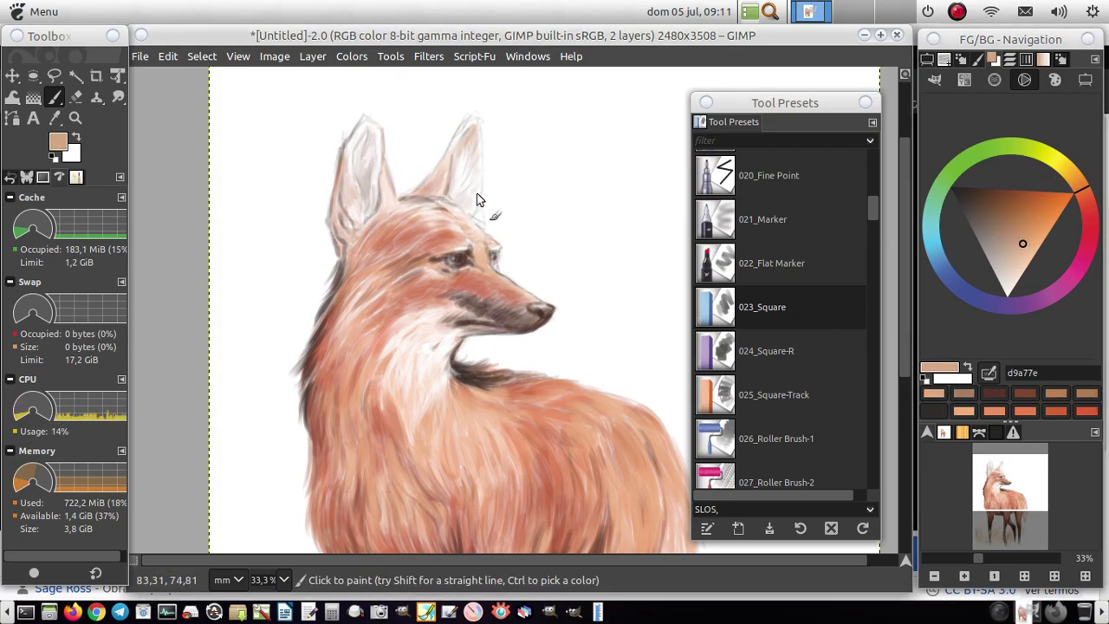
# Step: Brush light reddish-orange over the forehead and around the eyes
pyautogui.keyDown('ctrl'); pyautogui.click(437, 230); pyautogui.keyUp('ctrl')
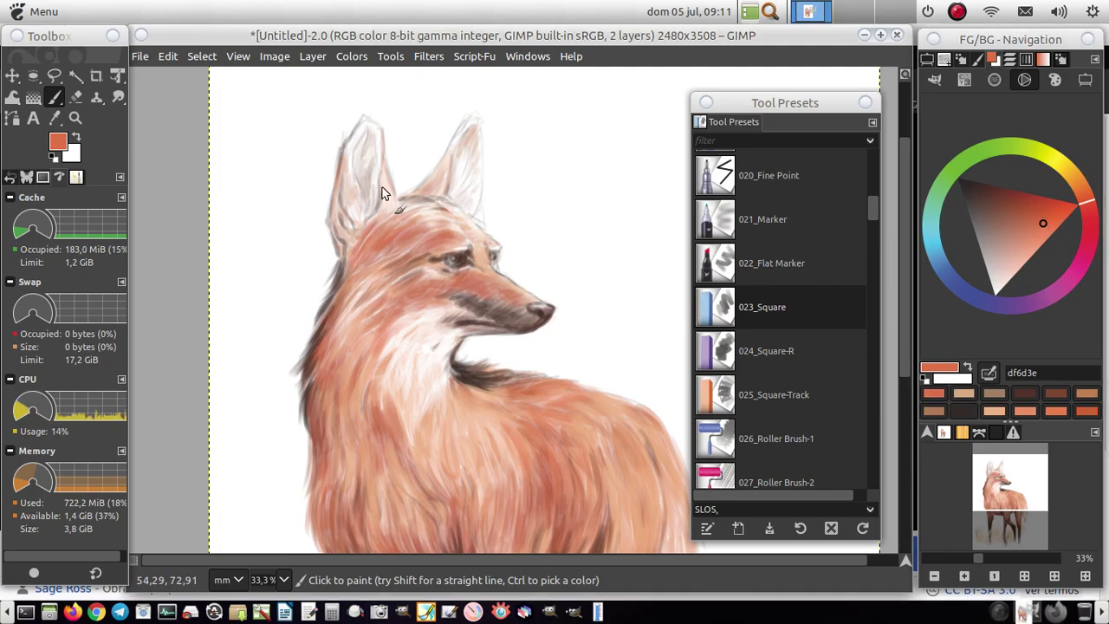
pyautogui.keyDown('ctrl'); pyautogui.click(394, 249); pyautogui.keyUp('ctrl')
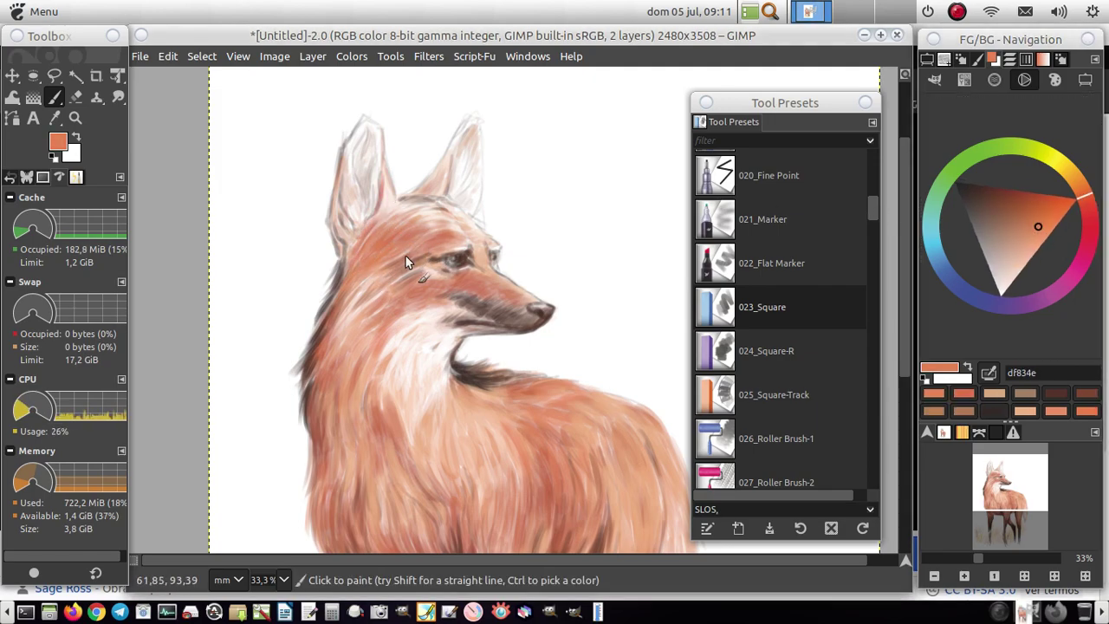
pyautogui.moveTo(431, 225)
pyautogui.mouseDown()
pyautogui.moveTo(466, 234)
pyautogui.moveTo(492, 262)
pyautogui.moveTo(472, 260)
pyautogui.mouseUp()
pyautogui.moveTo(407, 204); pyautogui.dragTo(434, 227)
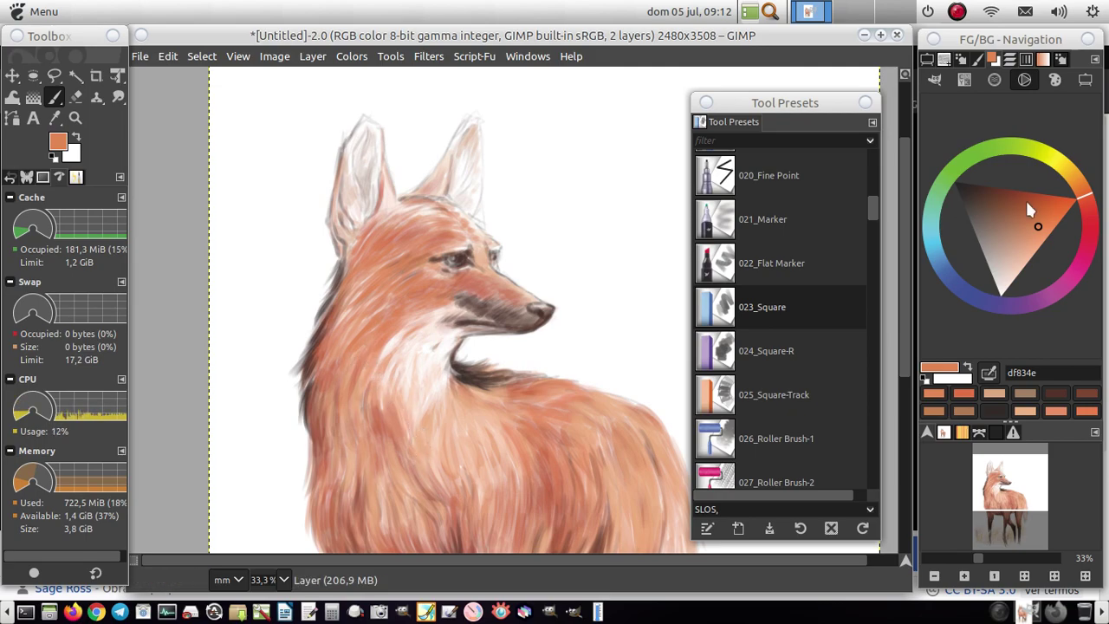
# Step: Sample a darker red-brown from the muzzle and darken the lower jaw and throat
pyautogui.click(979, 193)
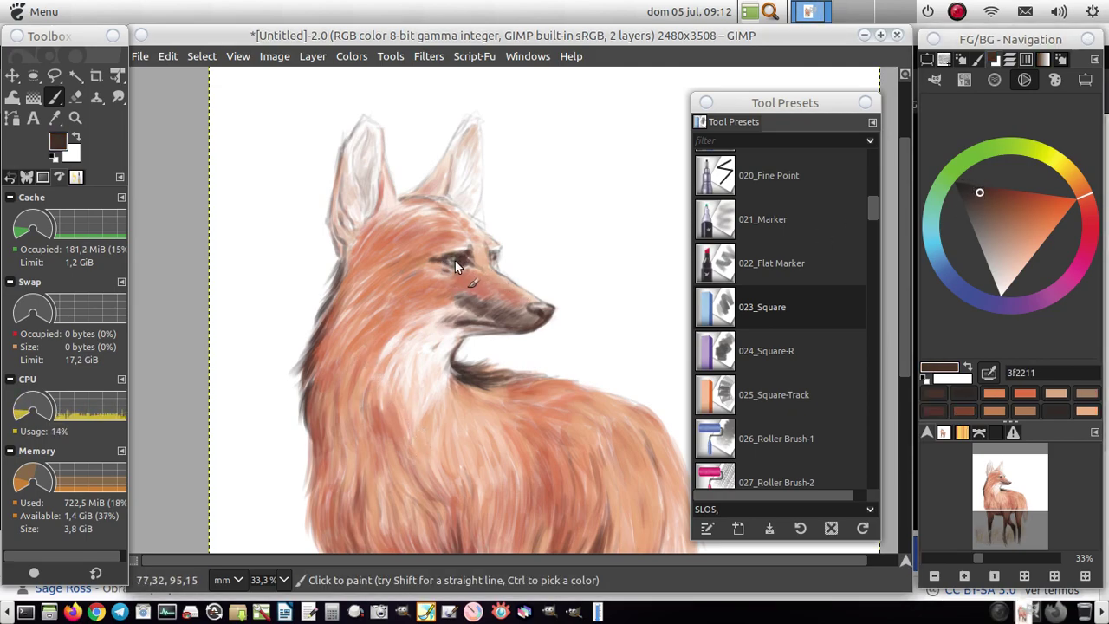
pyautogui.keyDown('ctrl'); pyautogui.click(459, 258); pyautogui.keyUp('ctrl')
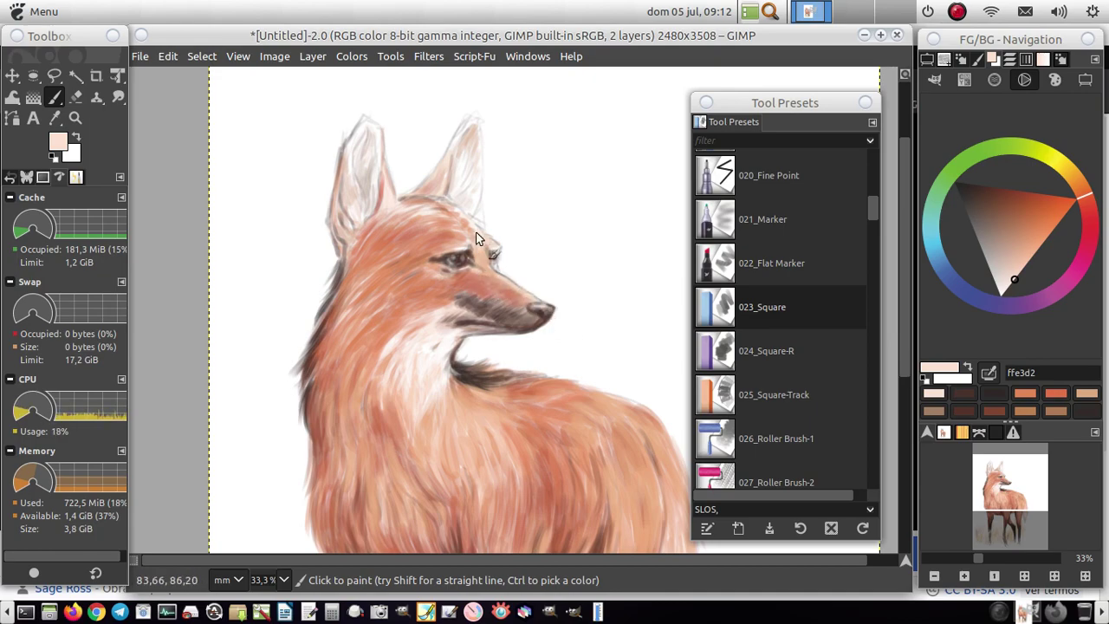
pyautogui.keyDown('ctrl'); pyautogui.click(421, 246); pyautogui.keyUp('ctrl')
pyautogui.keyDown('ctrl'); pyautogui.click(368, 262); pyautogui.keyUp('ctrl')
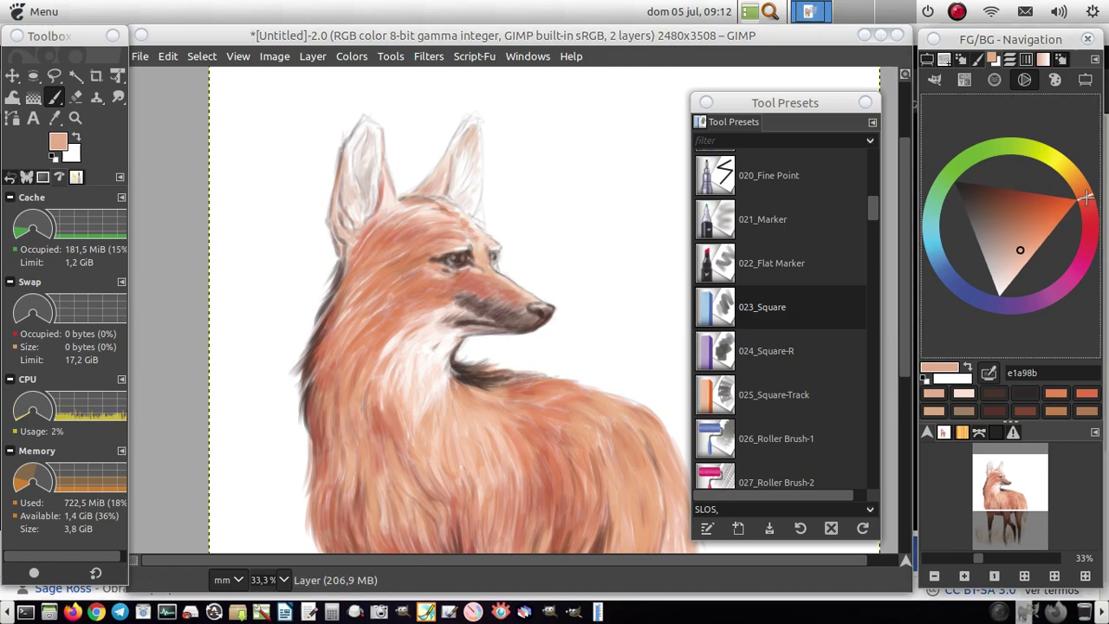
pyautogui.keyDown('ctrl'); pyautogui.click(380, 270); pyautogui.keyUp('ctrl')
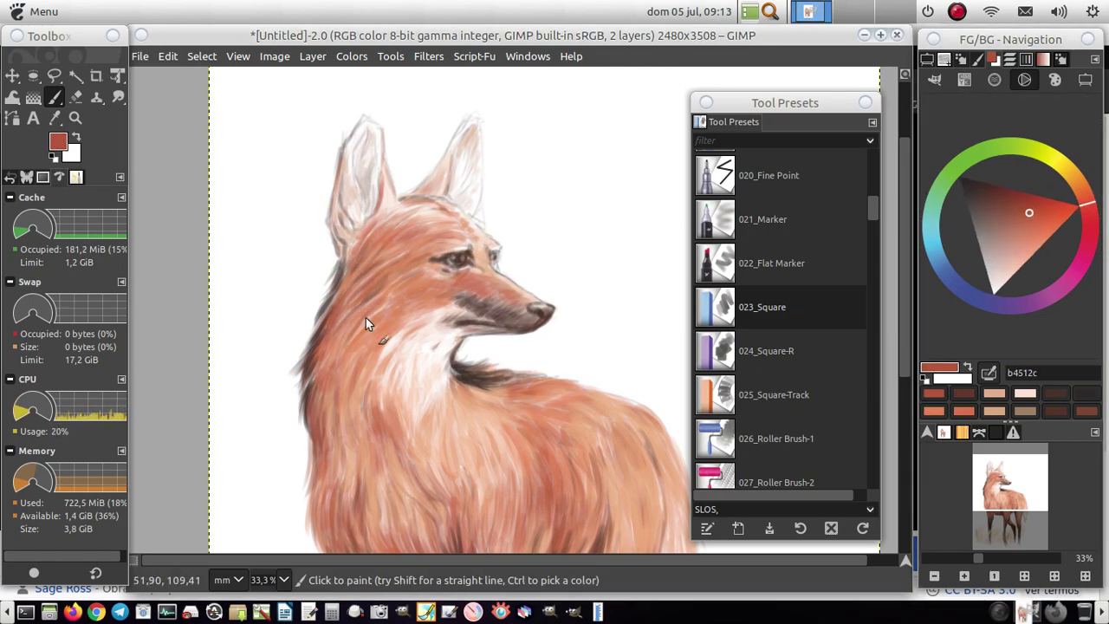
pyautogui.keyDown('ctrl'); pyautogui.click(465, 287); pyautogui.keyUp('ctrl')
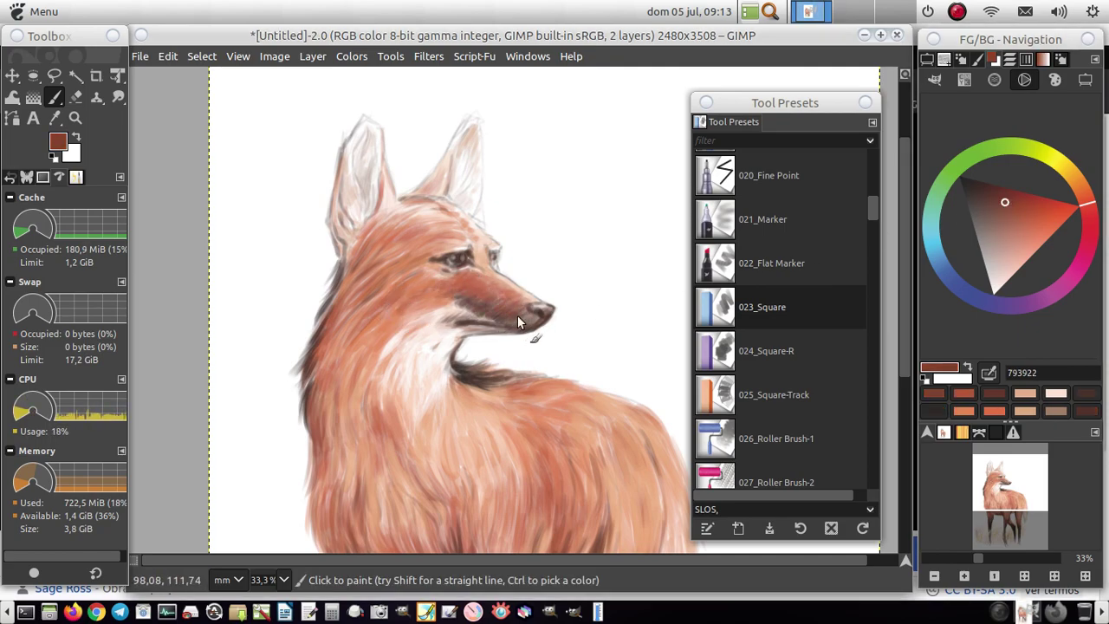
pyautogui.moveTo(486, 295); pyautogui.dragTo(446, 322)
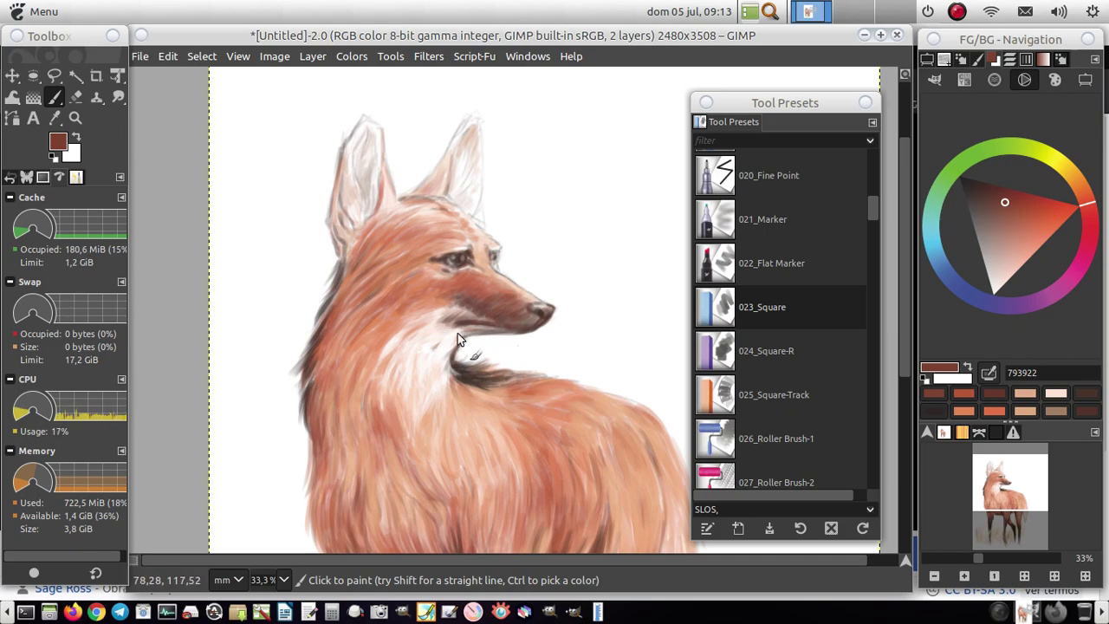
# Step: Paint deep reddish-brown fur across the forehead and along the left ear's edge
pyautogui.keyDown('ctrl'); pyautogui.click(430, 255); pyautogui.keyUp('ctrl')
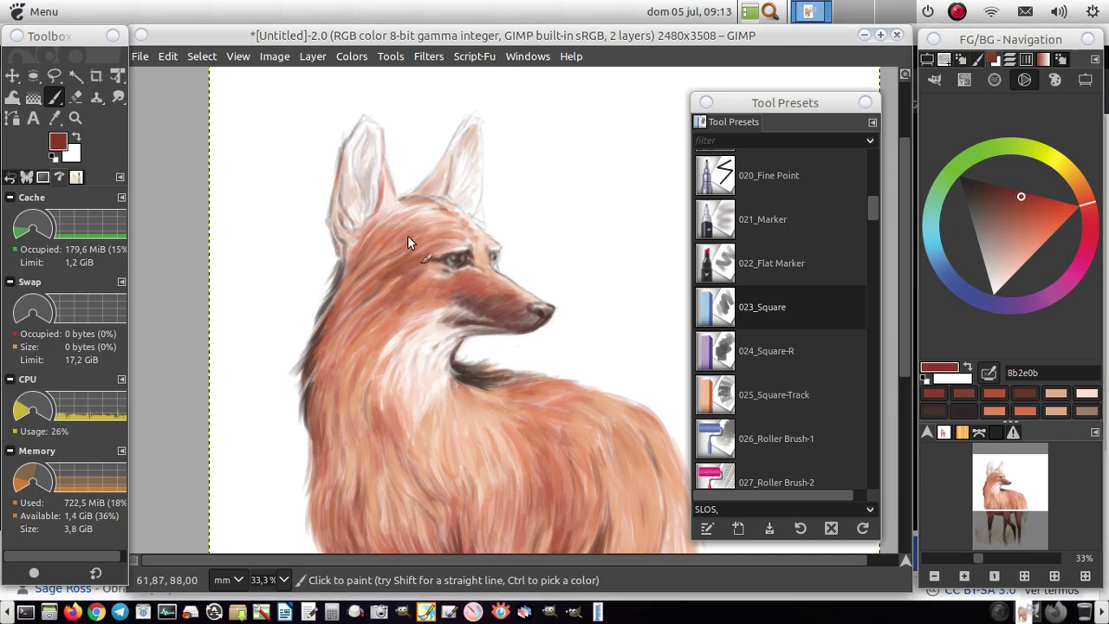
pyautogui.moveTo(407, 234); pyautogui.dragTo(365, 257)
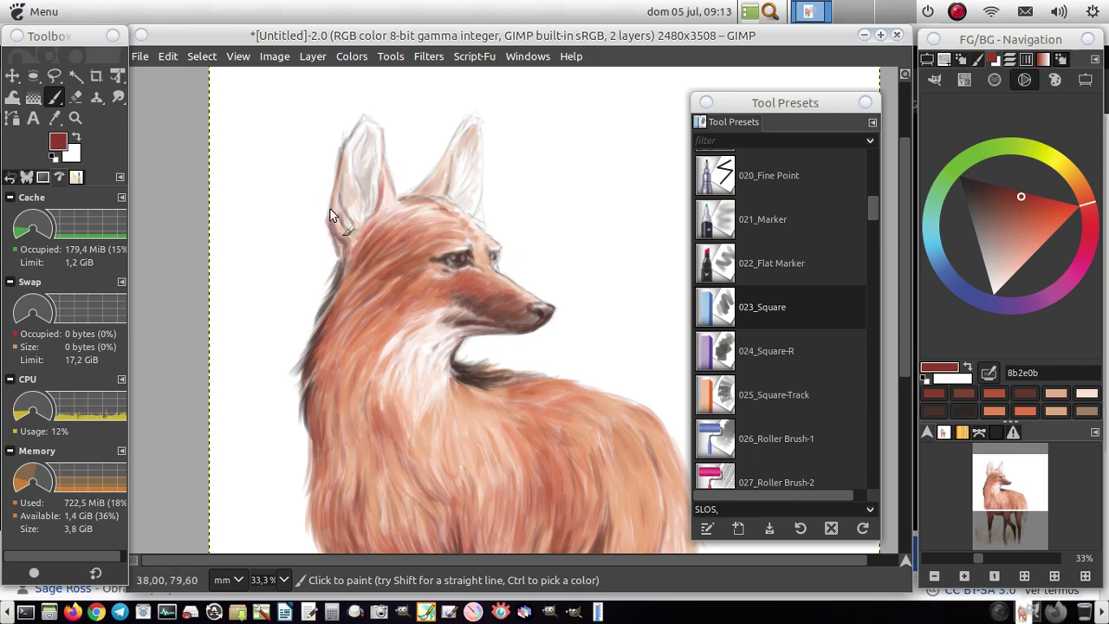
pyautogui.moveTo(351, 131); pyautogui.dragTo(335, 204)
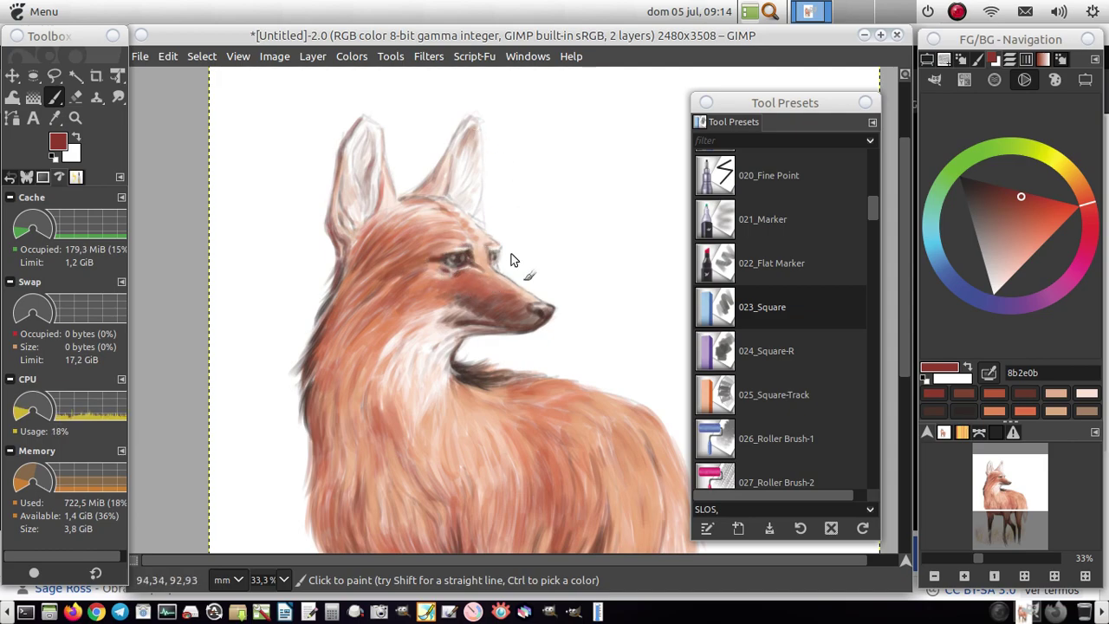
# Step: Extend the near-black mane across the neck and darken the neck's left outline
pyautogui.keyDown('ctrl'); pyautogui.click(479, 352); pyautogui.keyUp('ctrl')
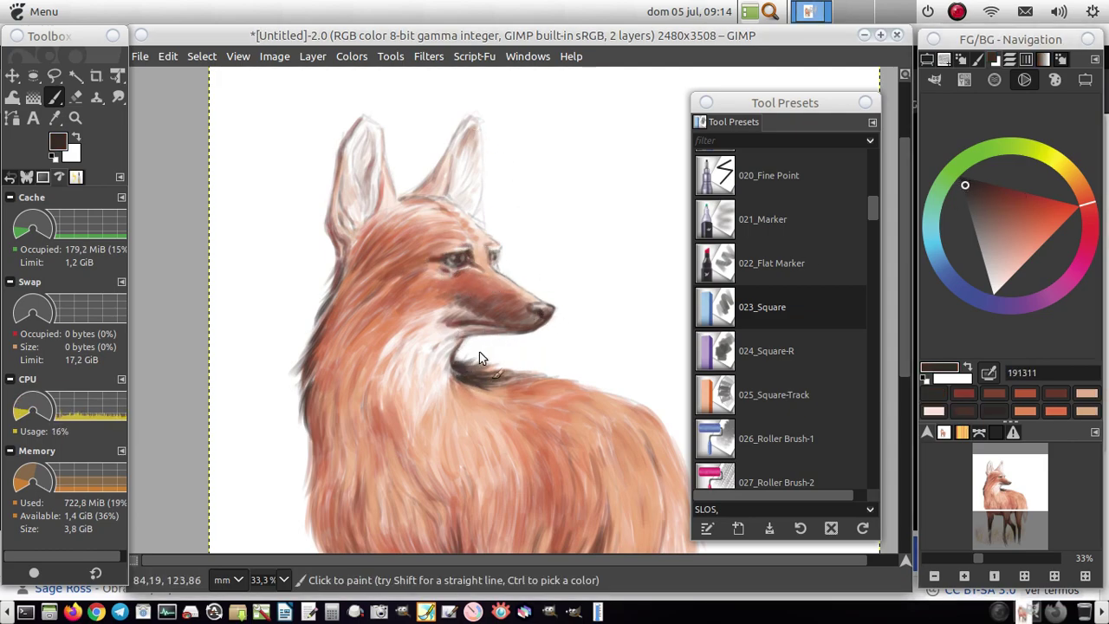
pyautogui.moveTo(506, 375); pyautogui.dragTo(568, 381)
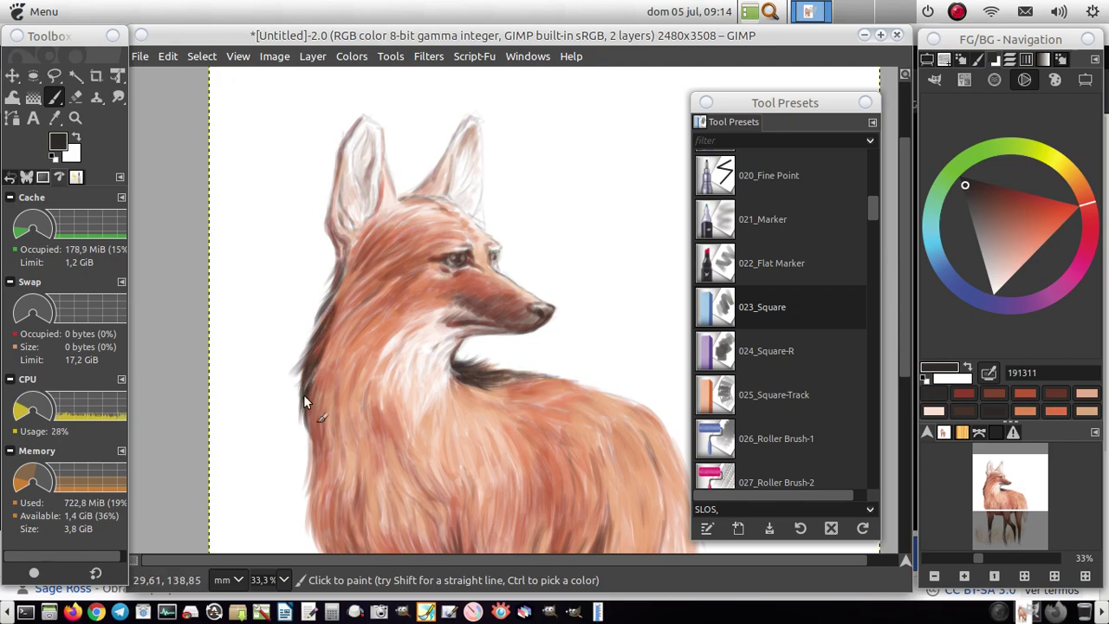
pyautogui.moveTo(305, 397); pyautogui.dragTo(336, 264)
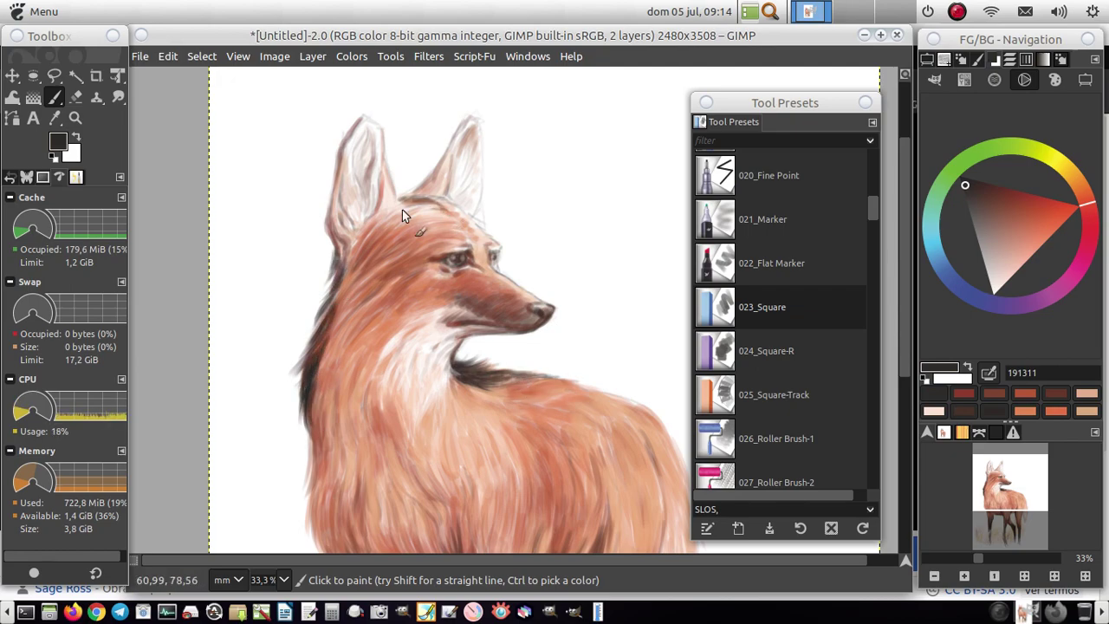
pyautogui.moveTo(1016, 496)
pyautogui.mouseDown()
pyautogui.moveTo(1025, 501)
pyautogui.moveTo(1017, 494)
pyautogui.mouseUp()
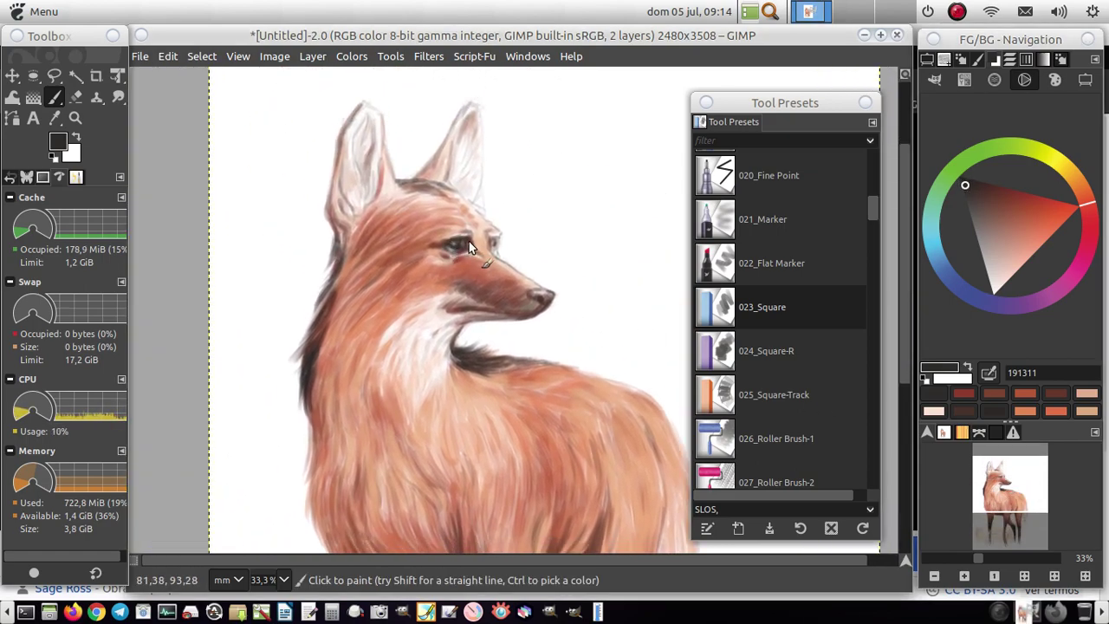
# Step: Add orange dc7549 fur below the left ear and down the neck
pyautogui.keyDown('ctrl'); pyautogui.click(457, 253); pyautogui.keyUp('ctrl')
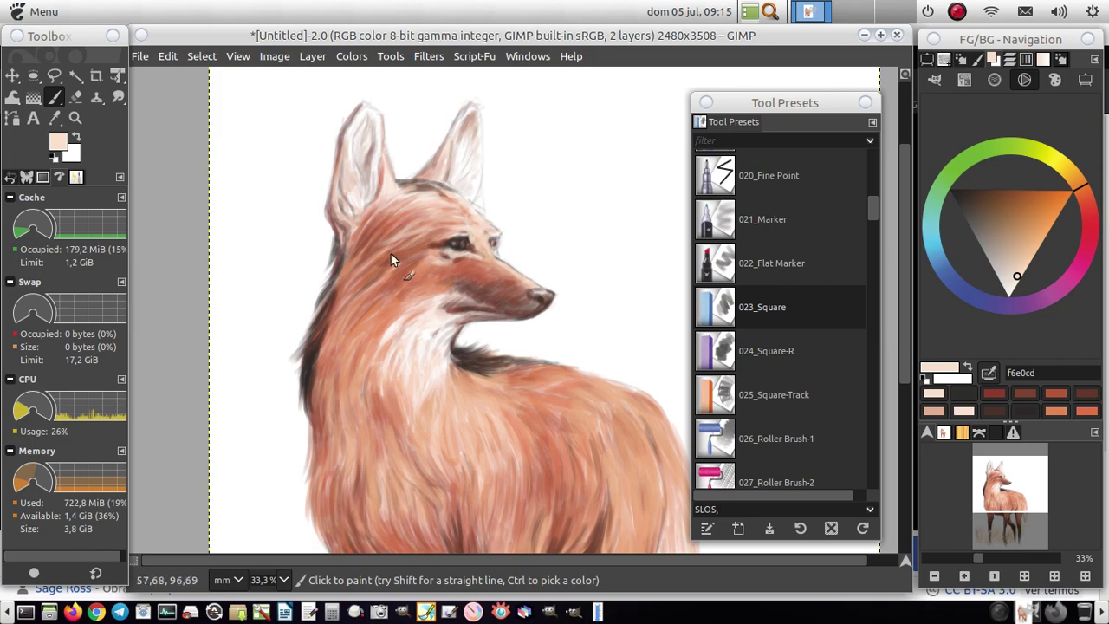
pyautogui.click(1027, 242)
pyautogui.moveTo(1082, 183); pyautogui.dragTo(1085, 201)
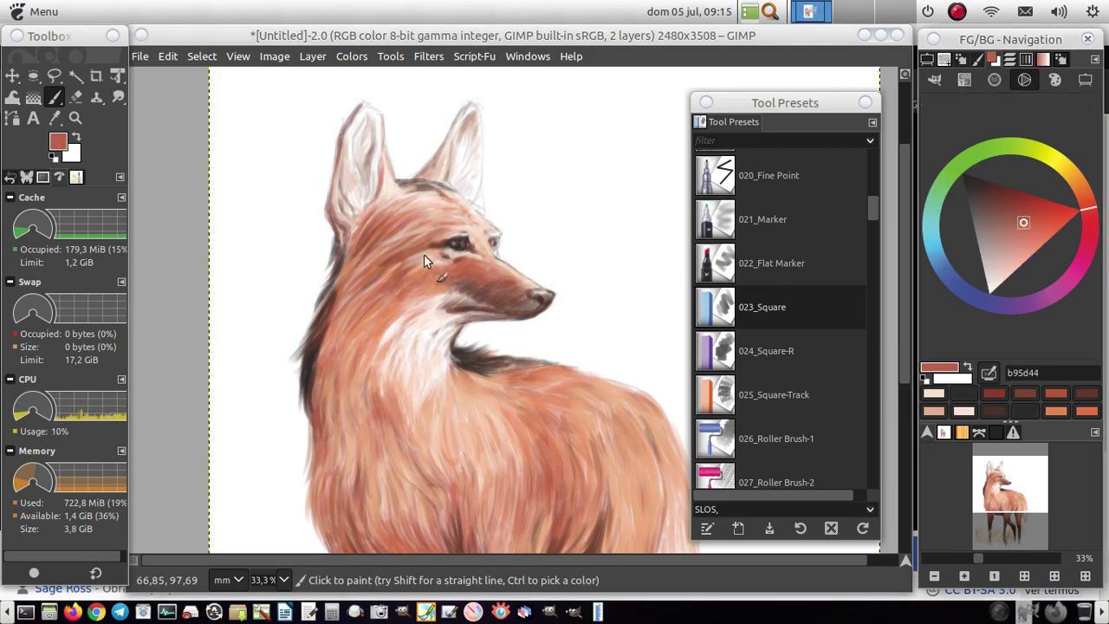
pyautogui.click(1038, 226)
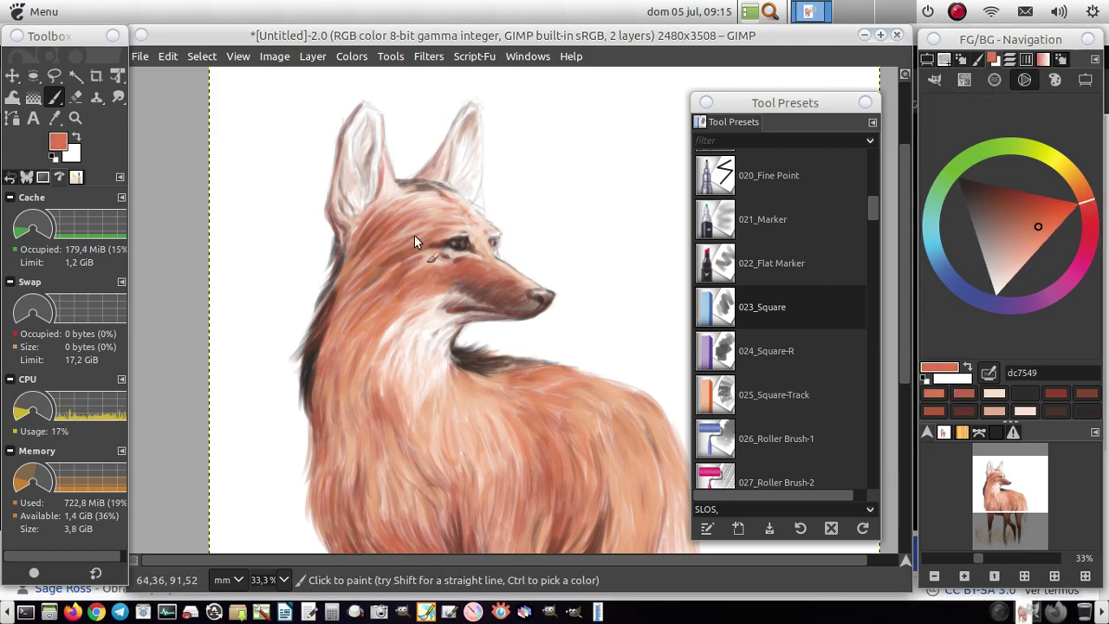
pyautogui.moveTo(371, 209)
pyautogui.mouseDown()
pyautogui.moveTo(346, 255)
pyautogui.moveTo(358, 301)
pyautogui.moveTo(405, 264)
pyautogui.moveTo(397, 305)
pyautogui.mouseUp()
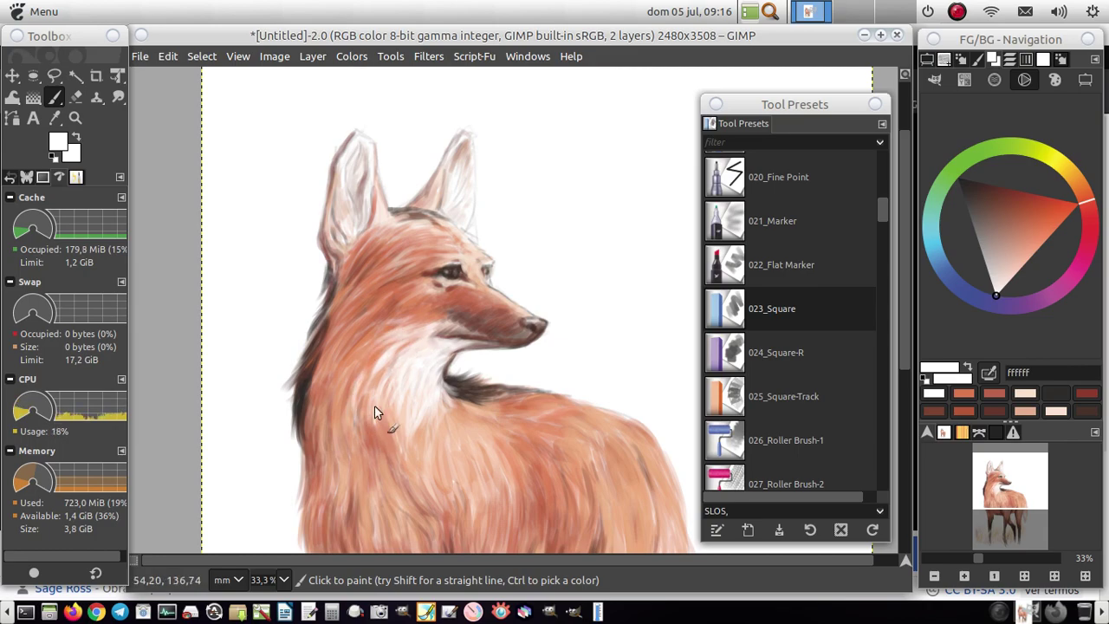
# Step: Paint peach eeab8f strokes across the forehead, then sample dark brown and orange cb683e
pyautogui.keyDown('ctrl'); pyautogui.click(437, 232); pyautogui.keyUp('ctrl')
pyautogui.moveTo(436, 235)
pyautogui.mouseDown()
pyautogui.moveTo(379, 222)
pyautogui.moveTo(341, 263)
pyautogui.mouseUp()
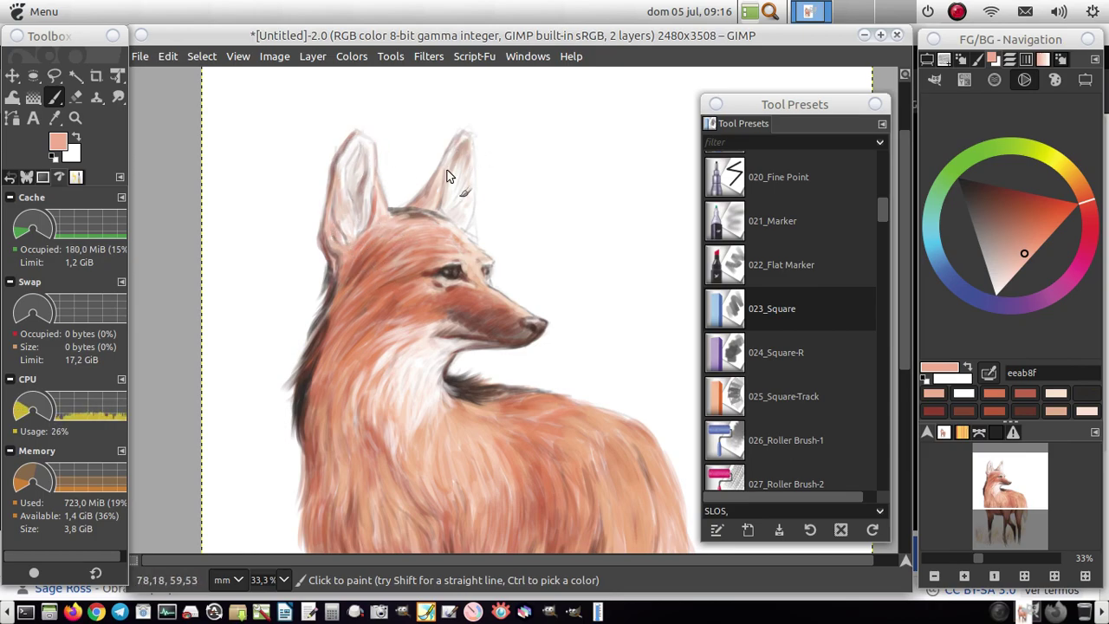
pyautogui.keyDown('ctrl'); pyautogui.click(426, 248); pyautogui.keyUp('ctrl')
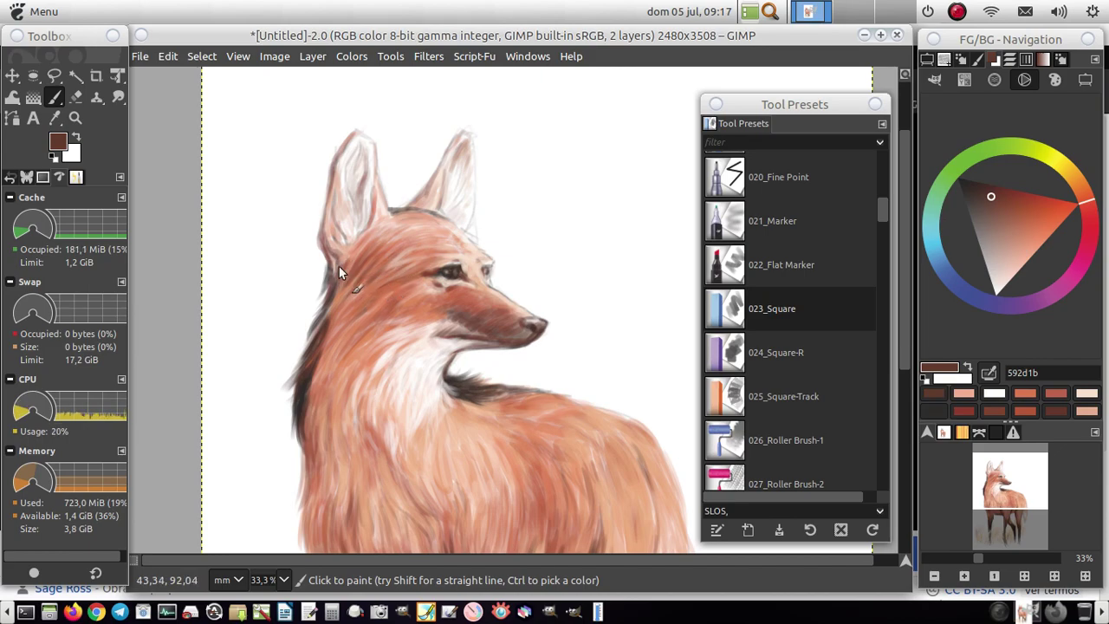
pyautogui.keyDown('ctrl'); pyautogui.click(388, 313); pyautogui.keyUp('ctrl')
pyautogui.keyDown('ctrl'); pyautogui.click(393, 327); pyautogui.keyUp('ctrl')
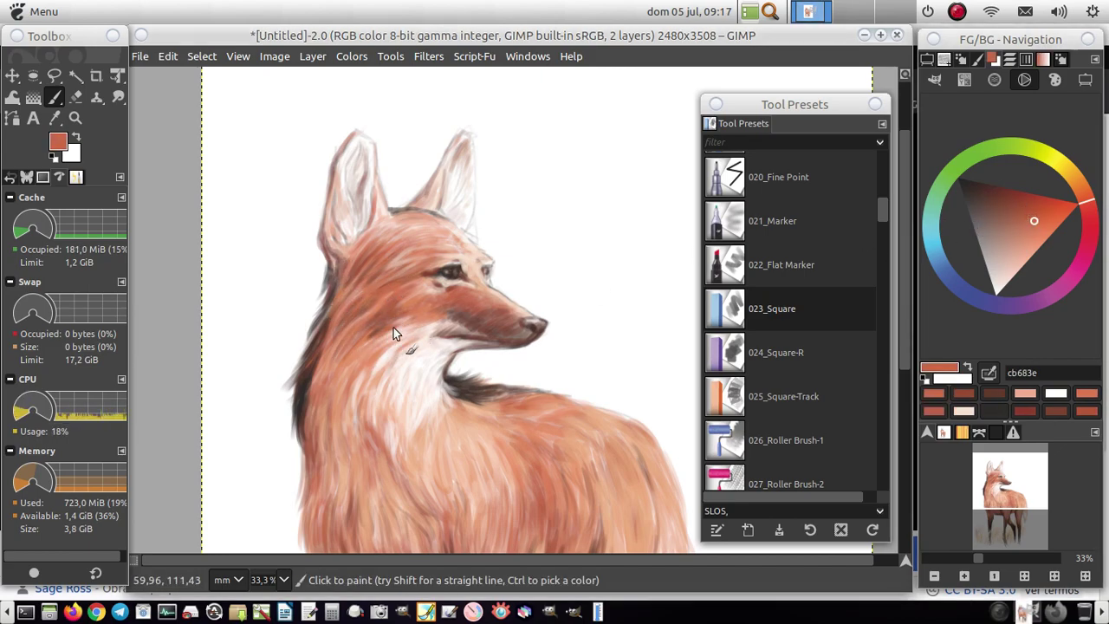